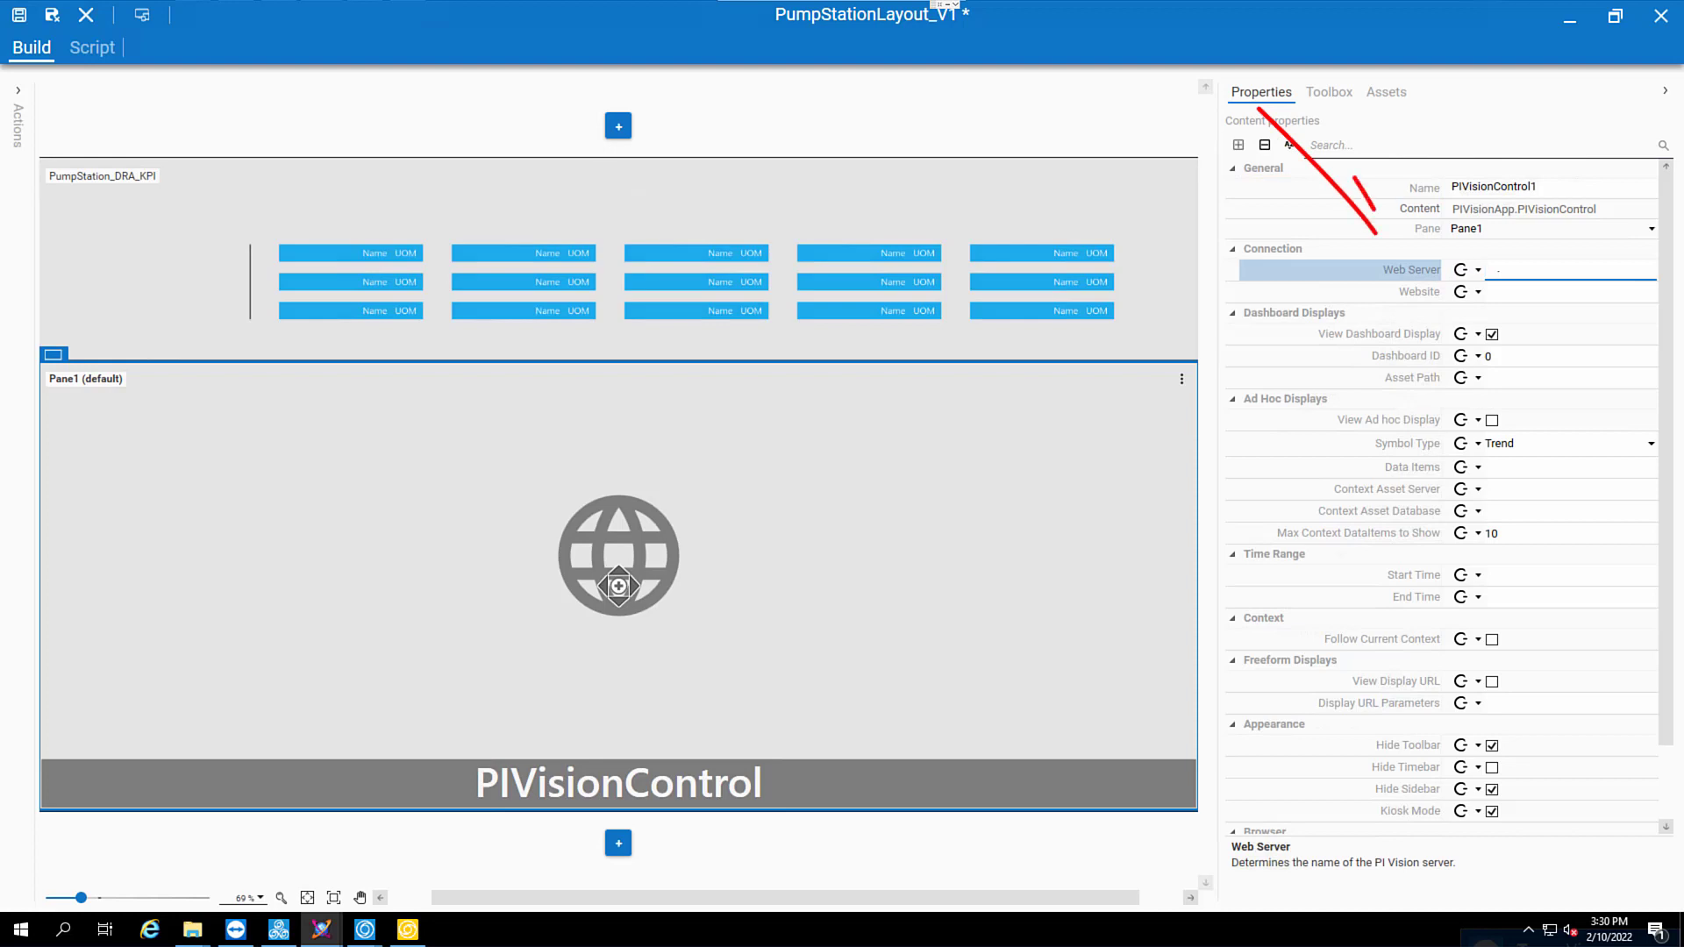
Connect the first PIVisionControl to web server AK-PISRV and website PIVision, and set its Dashboard ID to 10028.
{"action": "type", "text": "-PISRV"}
{"action": "key", "text": "Tab"}
{"action": "type", "text": "PIVision"}
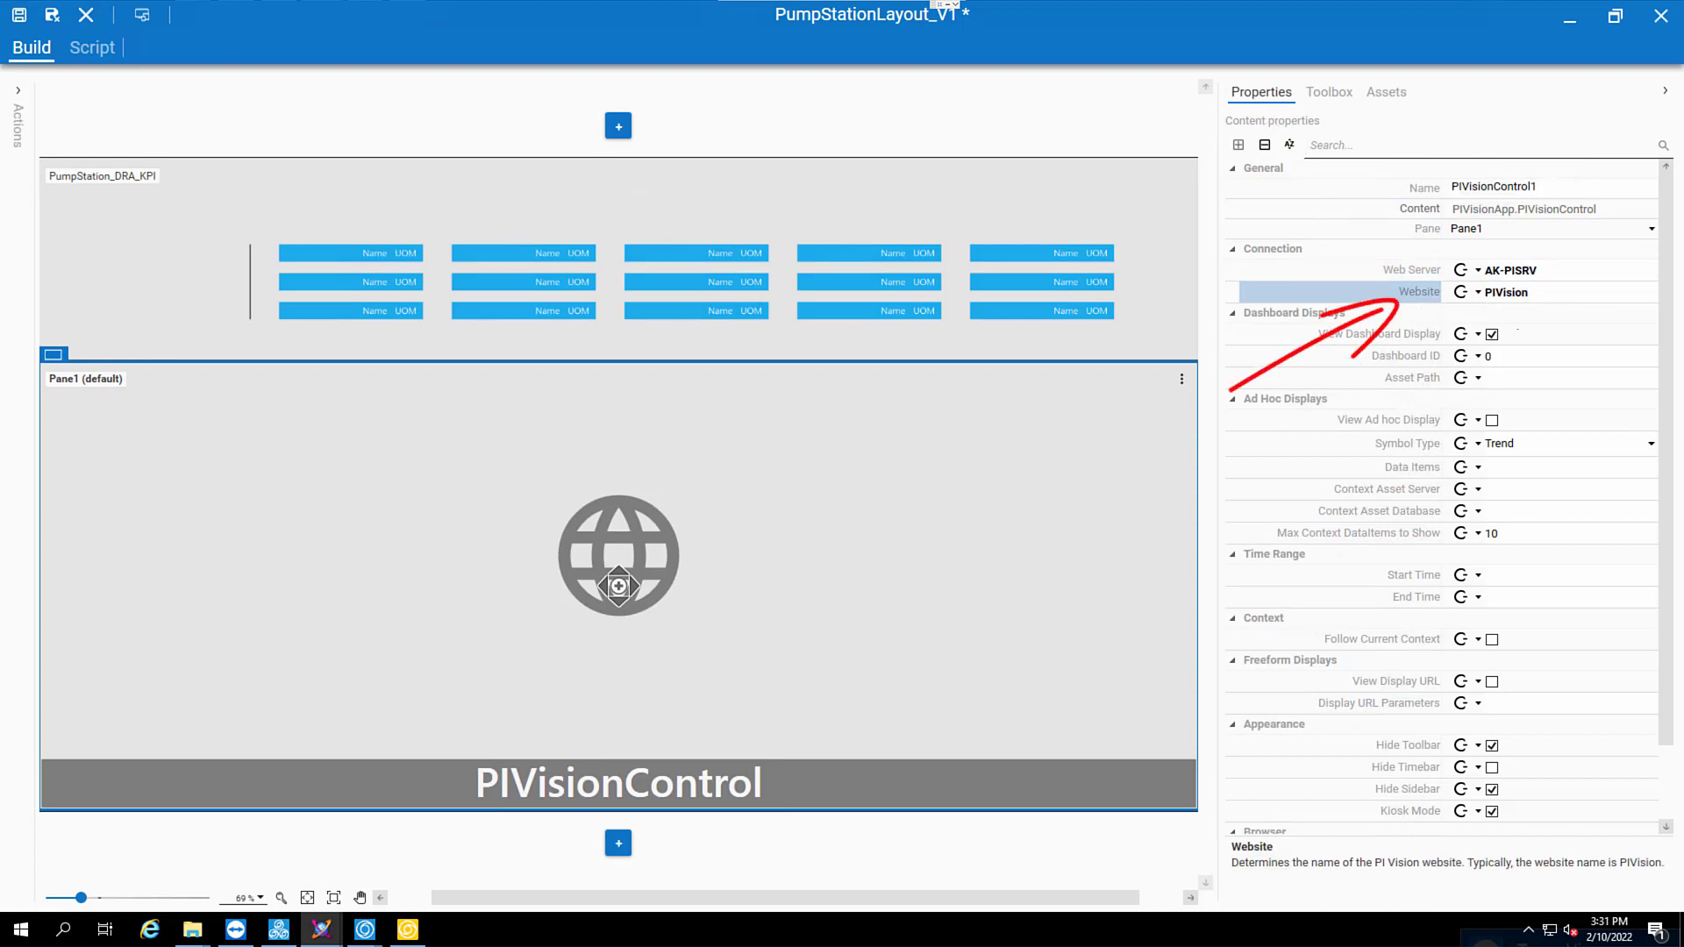
{"action": "key", "text": "Tab"}
{"action": "key", "text": "Tab"}
{"action": "type", "text": "10028"}
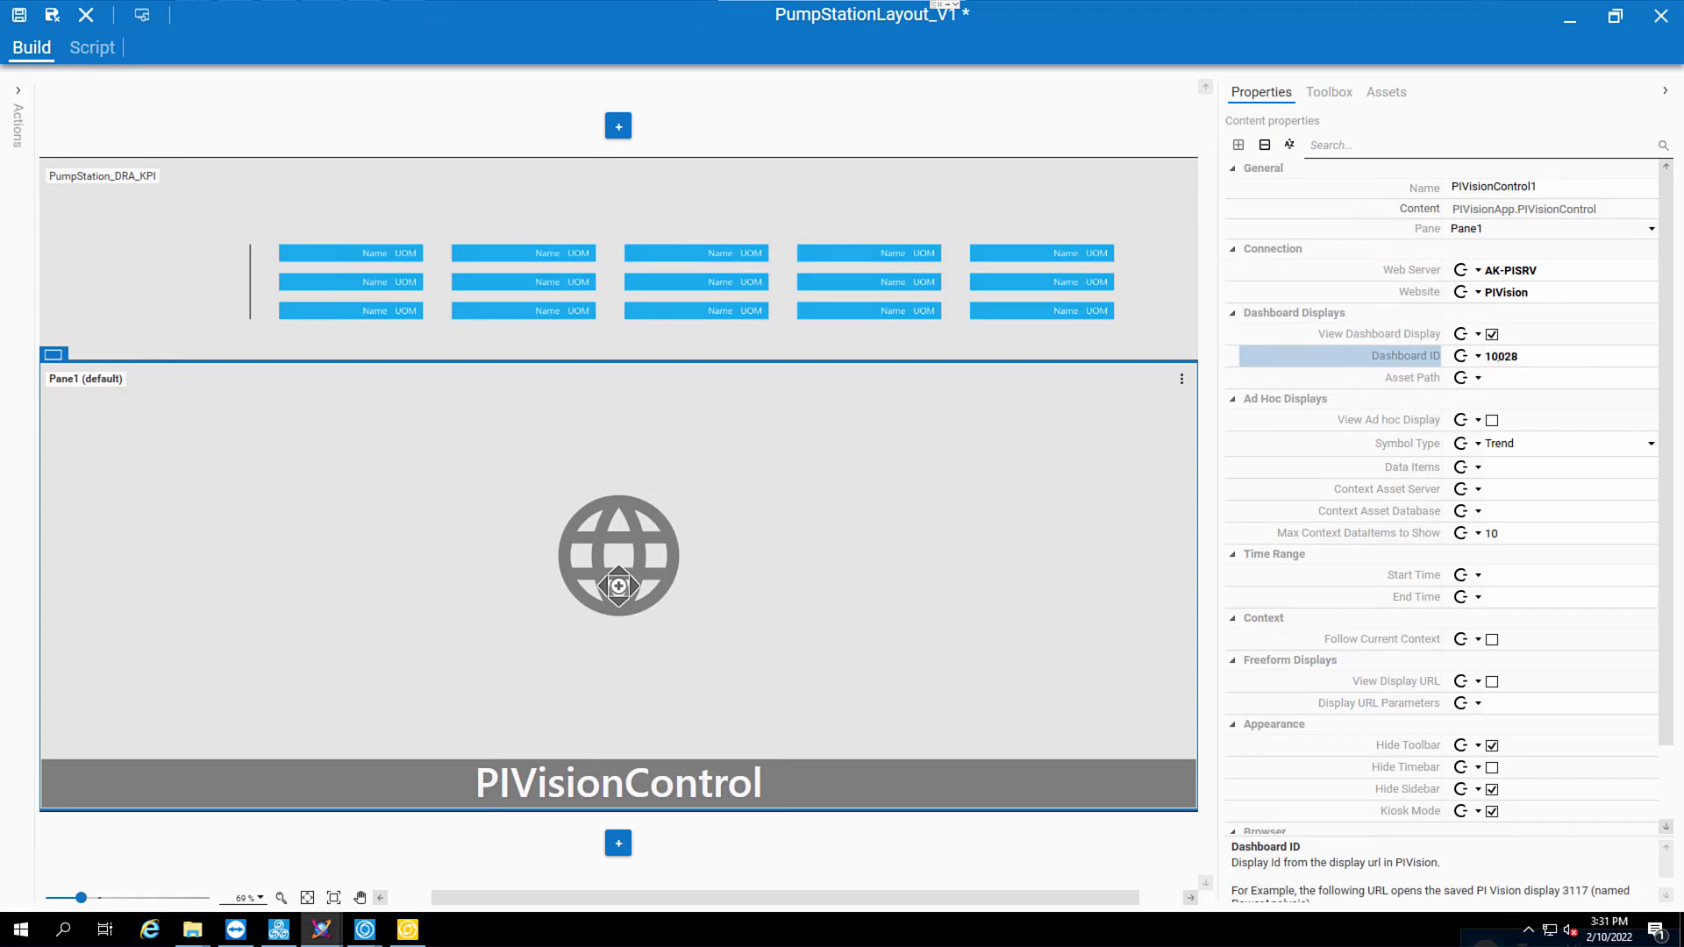
Set the control's time range to start at *-7d and end at *.
{"action": "left_click", "coordinate": [1518, 576]}
{"action": "type", "text": "*-7"}
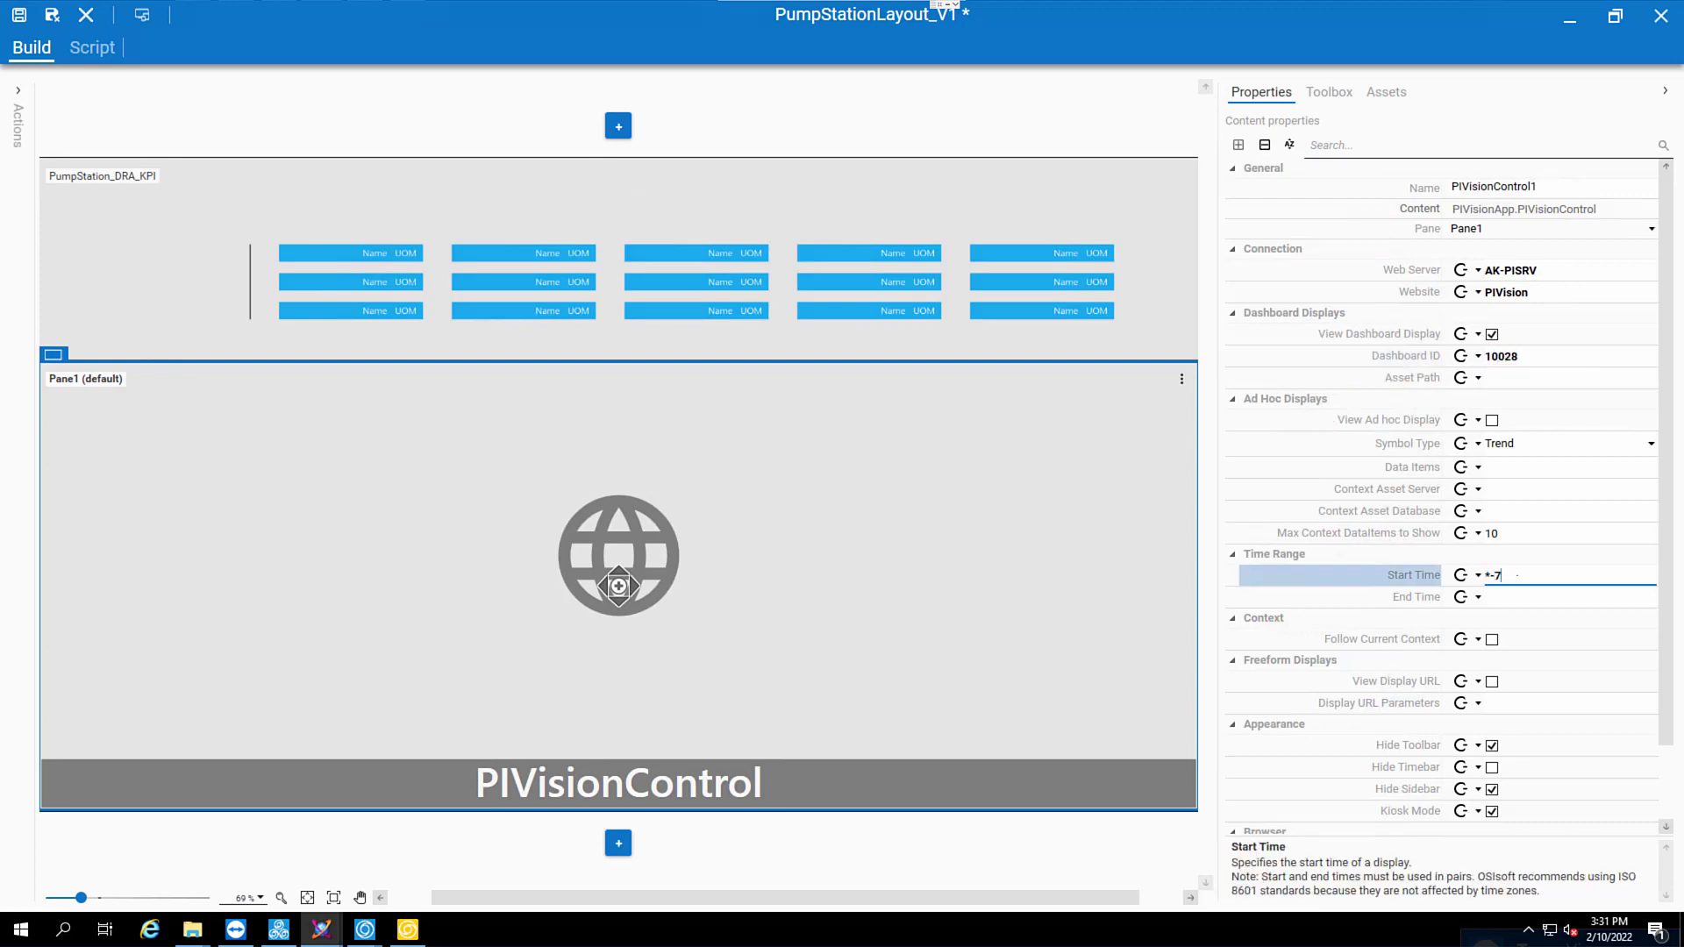
{"action": "type", "text": "d"}
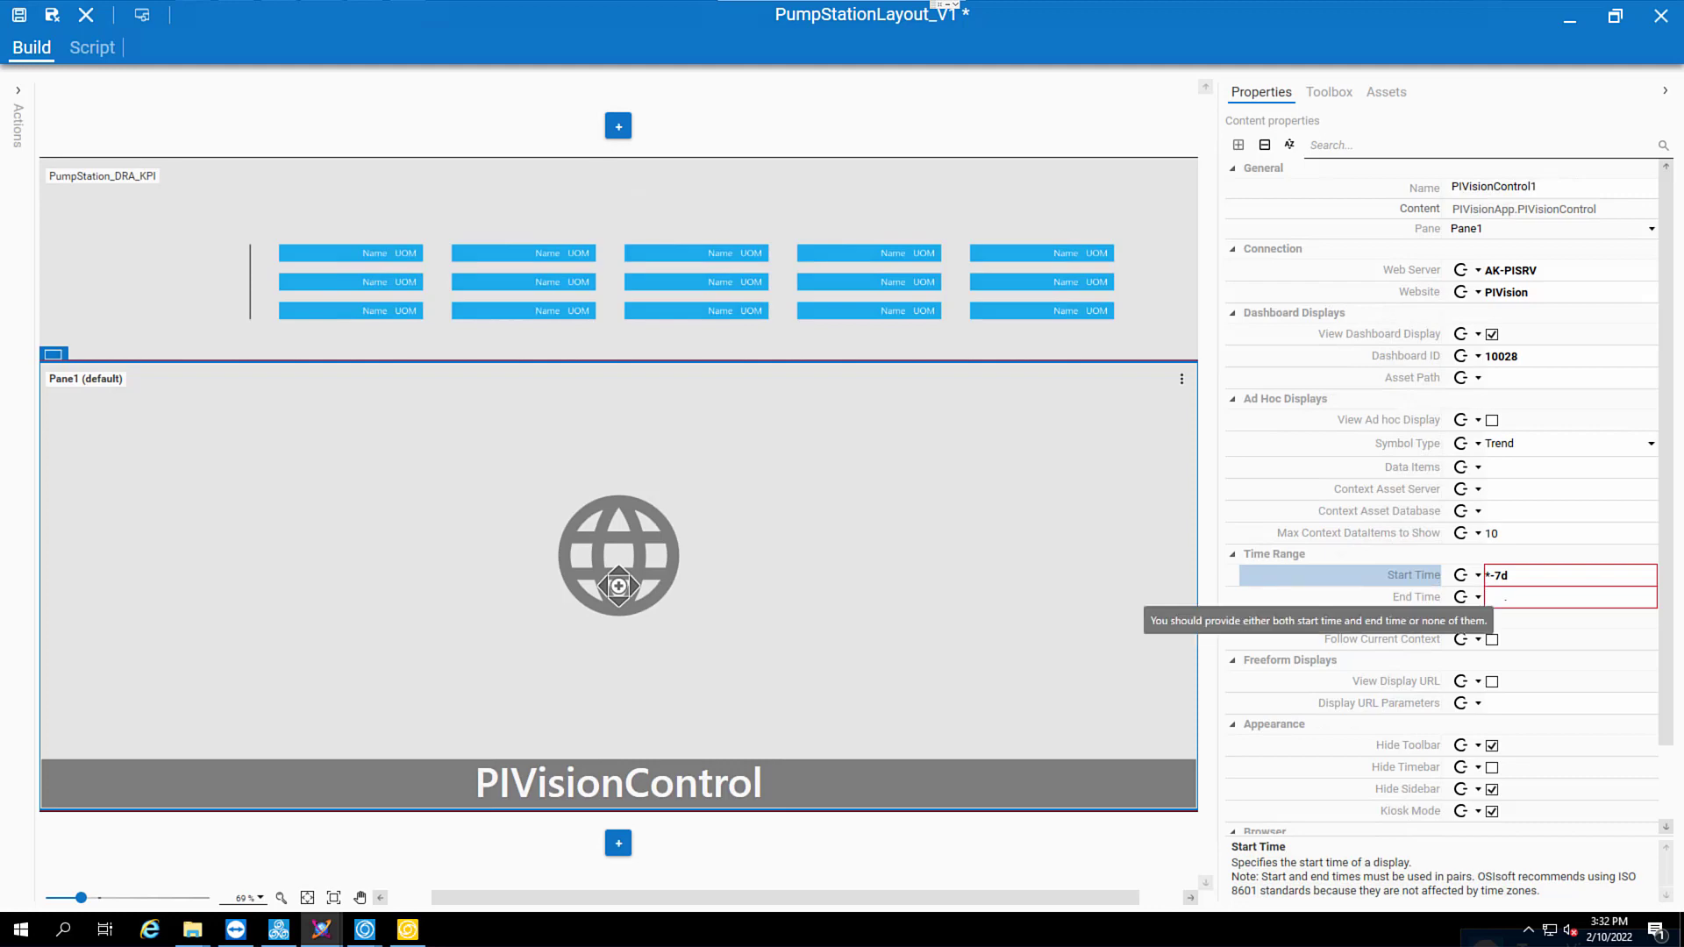
{"action": "left_click", "coordinate": [1504, 598]}
{"action": "type", "text": "*"}
{"action": "key", "text": "Return"}
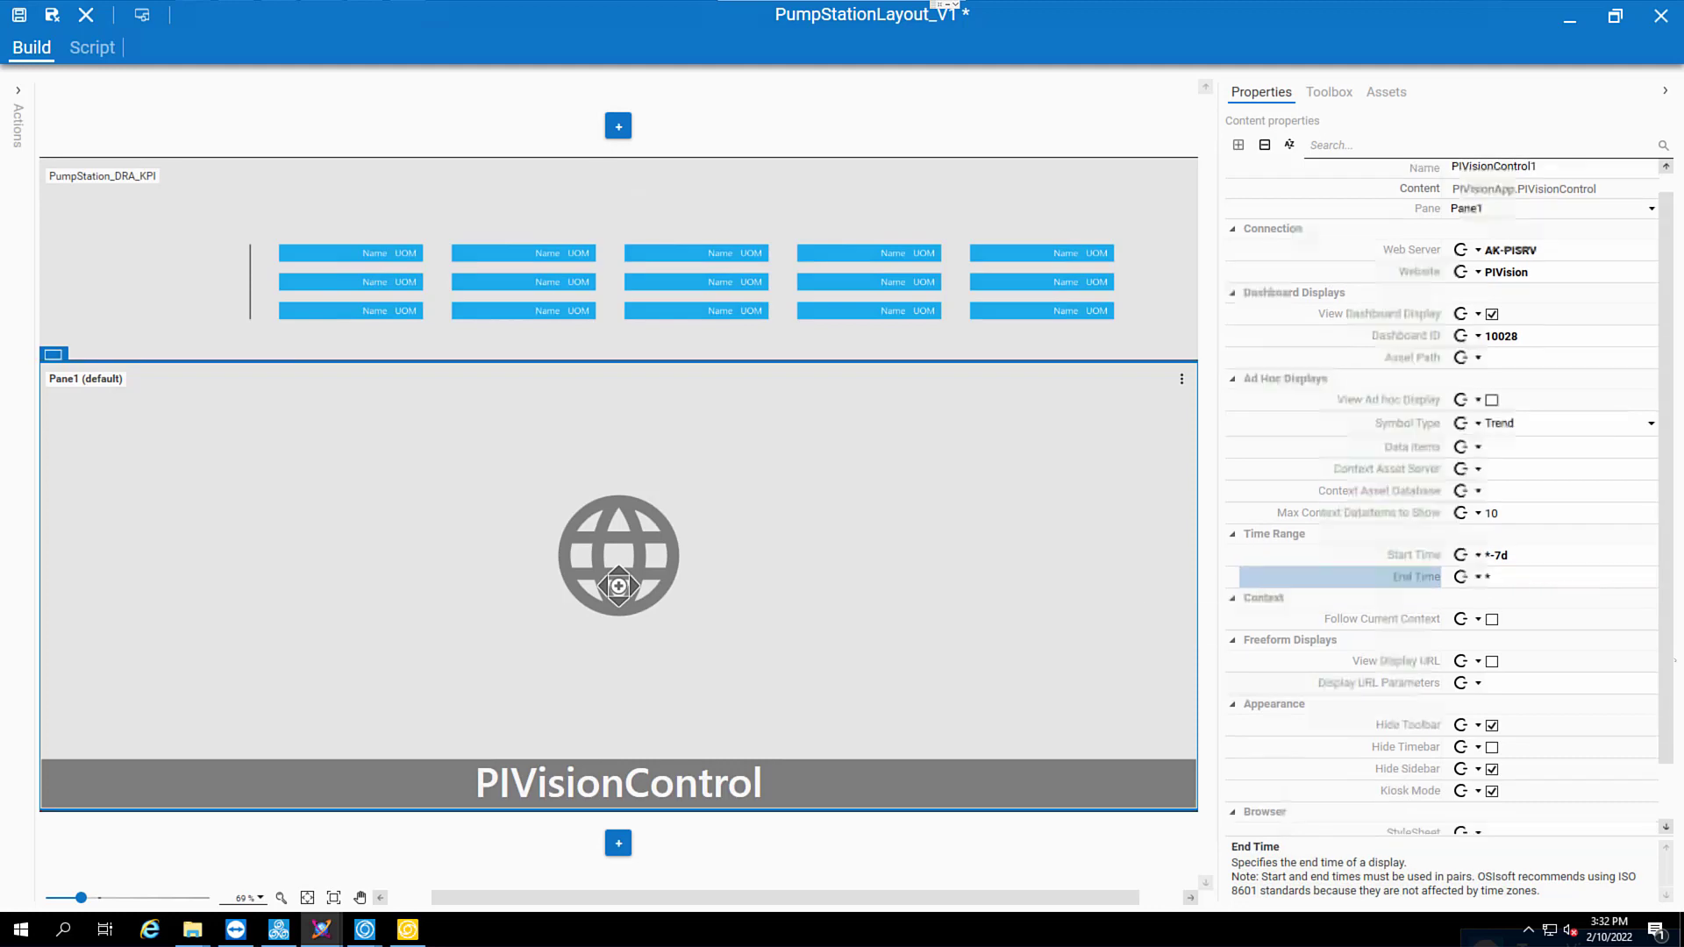
Review the Hide Toolbar, Hide Sidebar and Kiosk Mode appearance options of the control.
{"action": "scroll", "coordinate": [1448, 491], "scroll_direction": "down", "scroll_amount": 2}
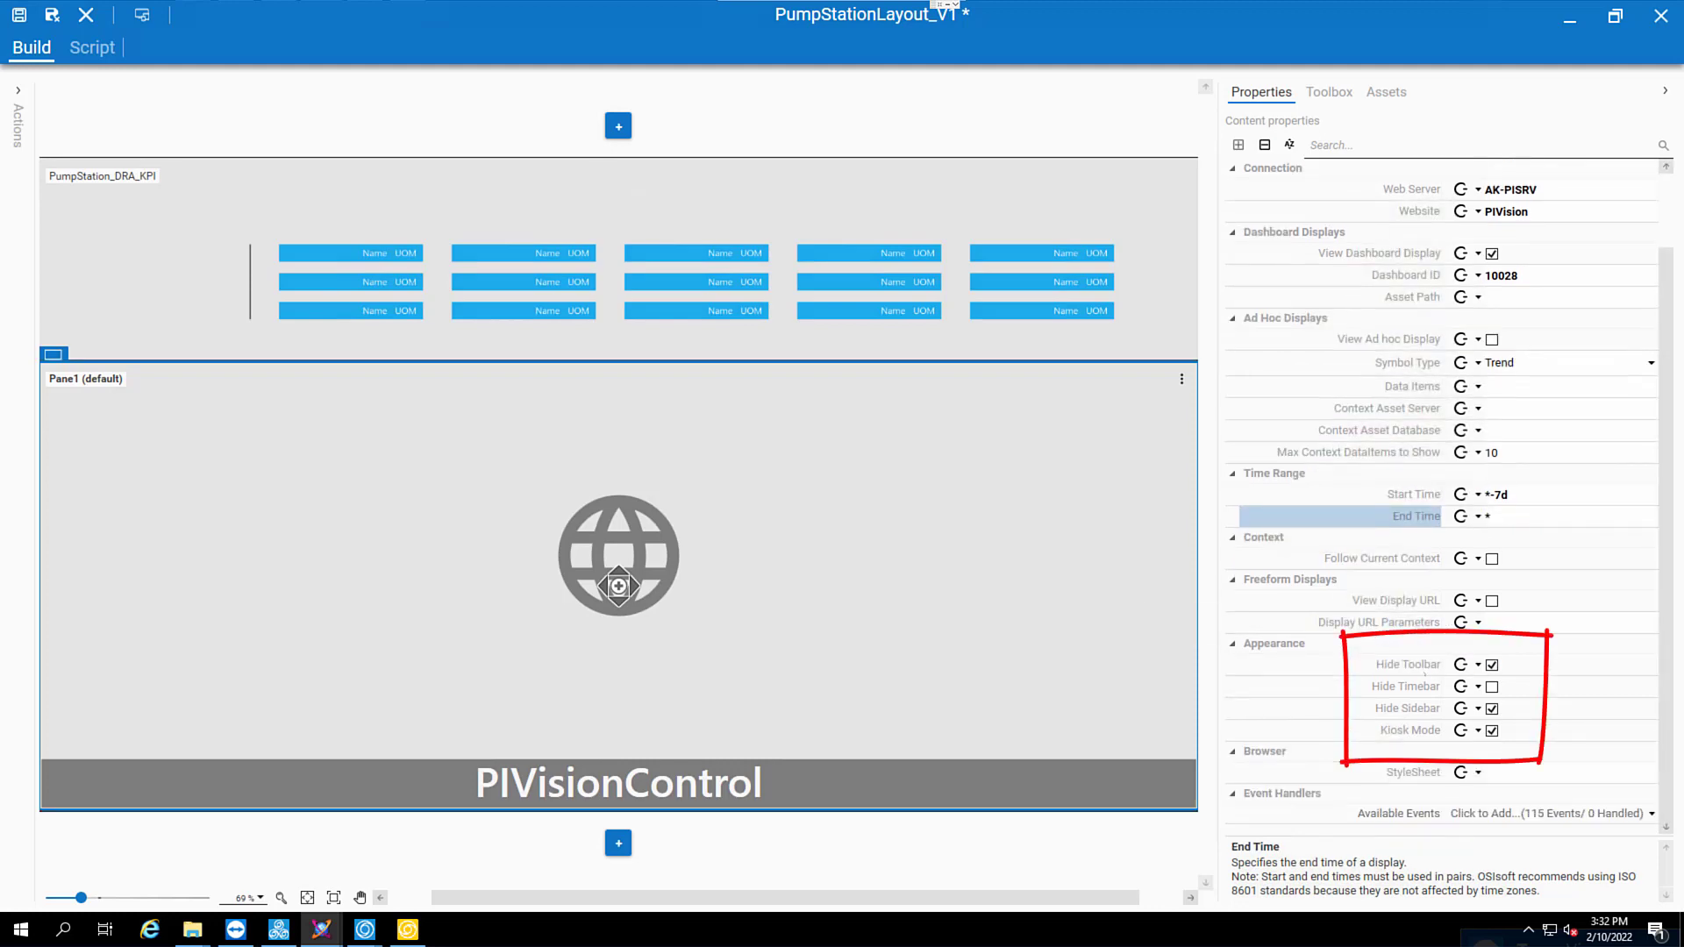
{"action": "left_click", "coordinate": [1408, 664]}
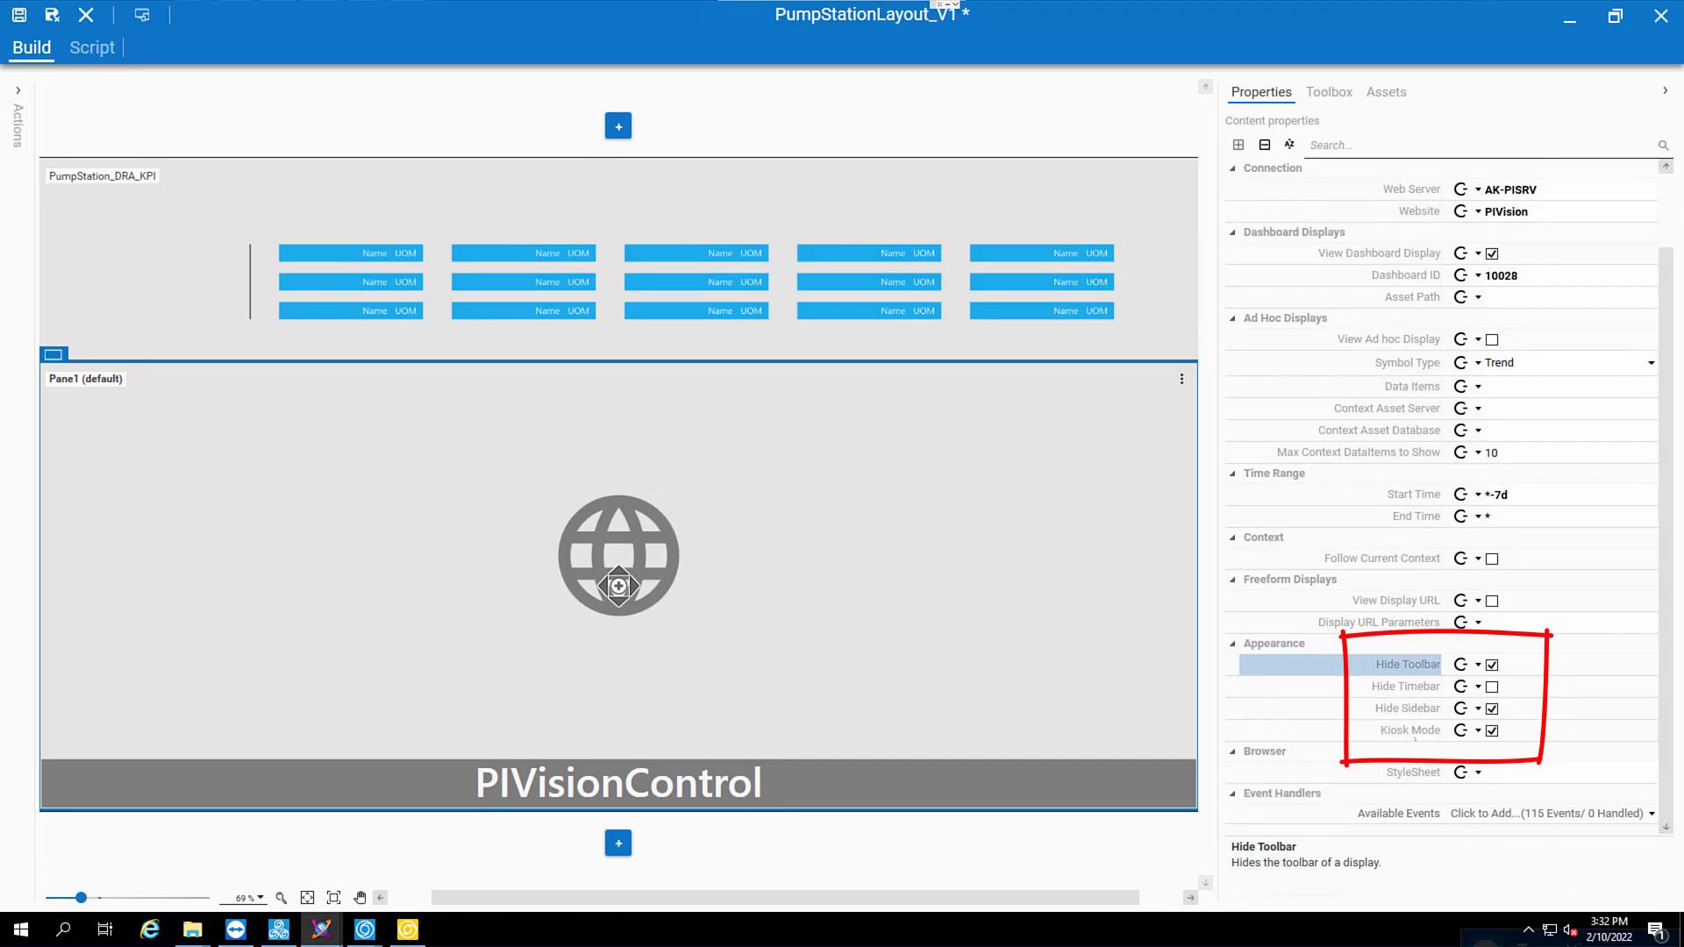
{"action": "left_click", "coordinate": [1408, 708]}
{"action": "left_click", "coordinate": [1414, 734]}
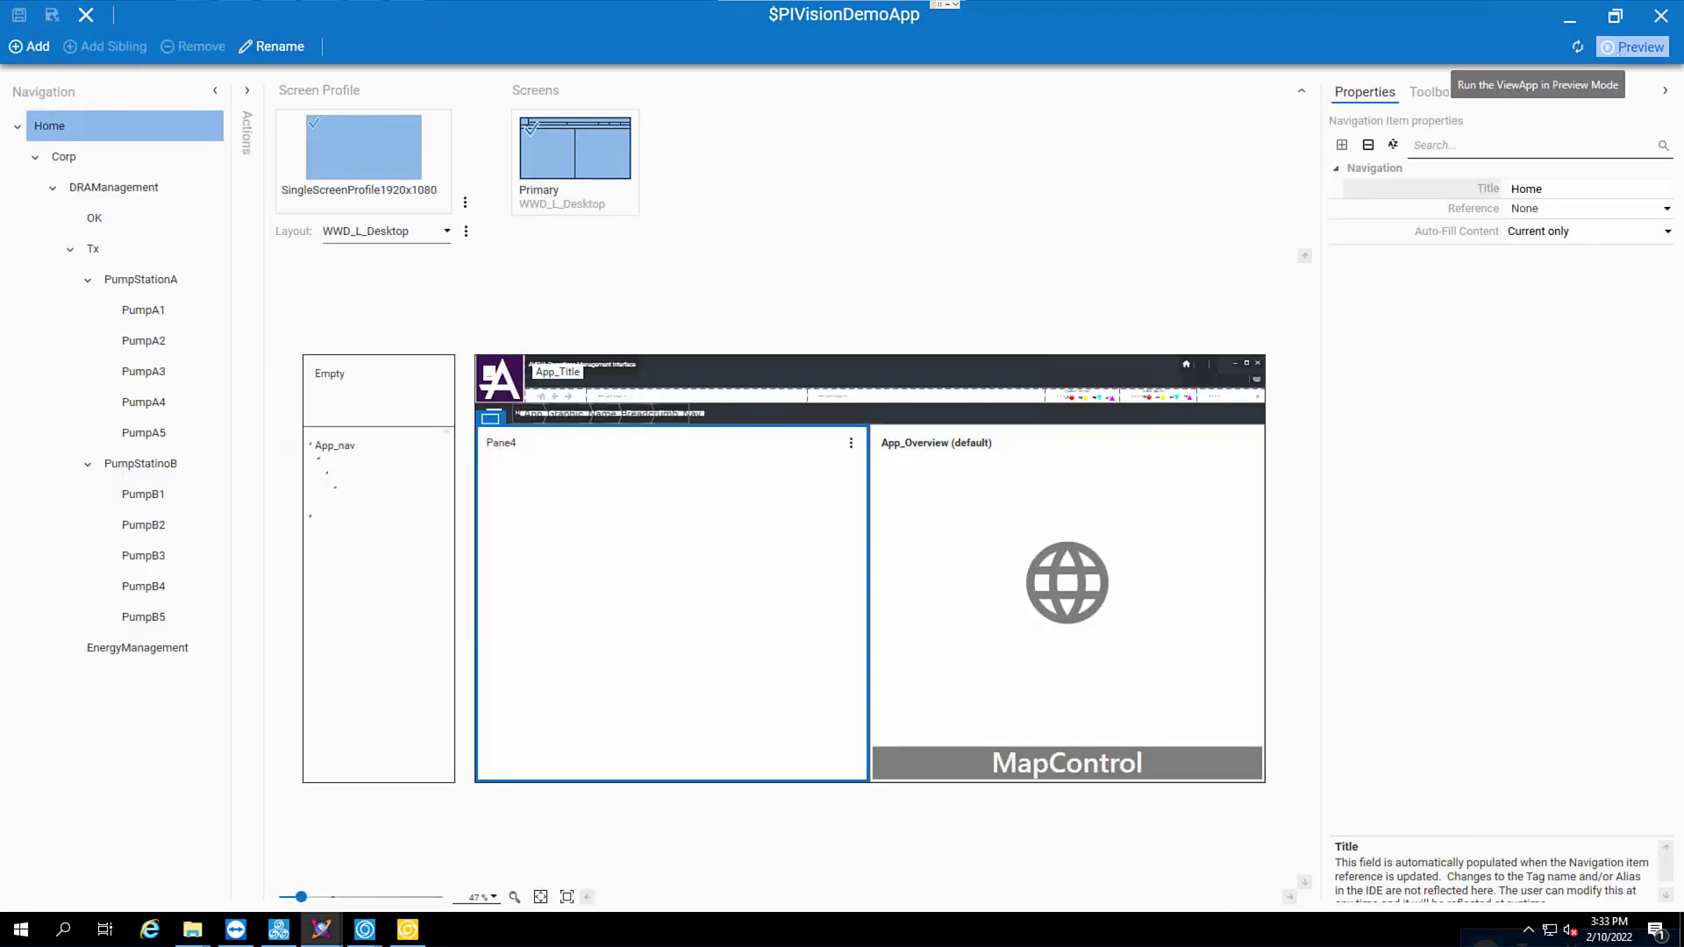
Run the ViewApp in preview mode and open PumpStationA from the map.
{"action": "left_click", "coordinate": [1631, 47]}
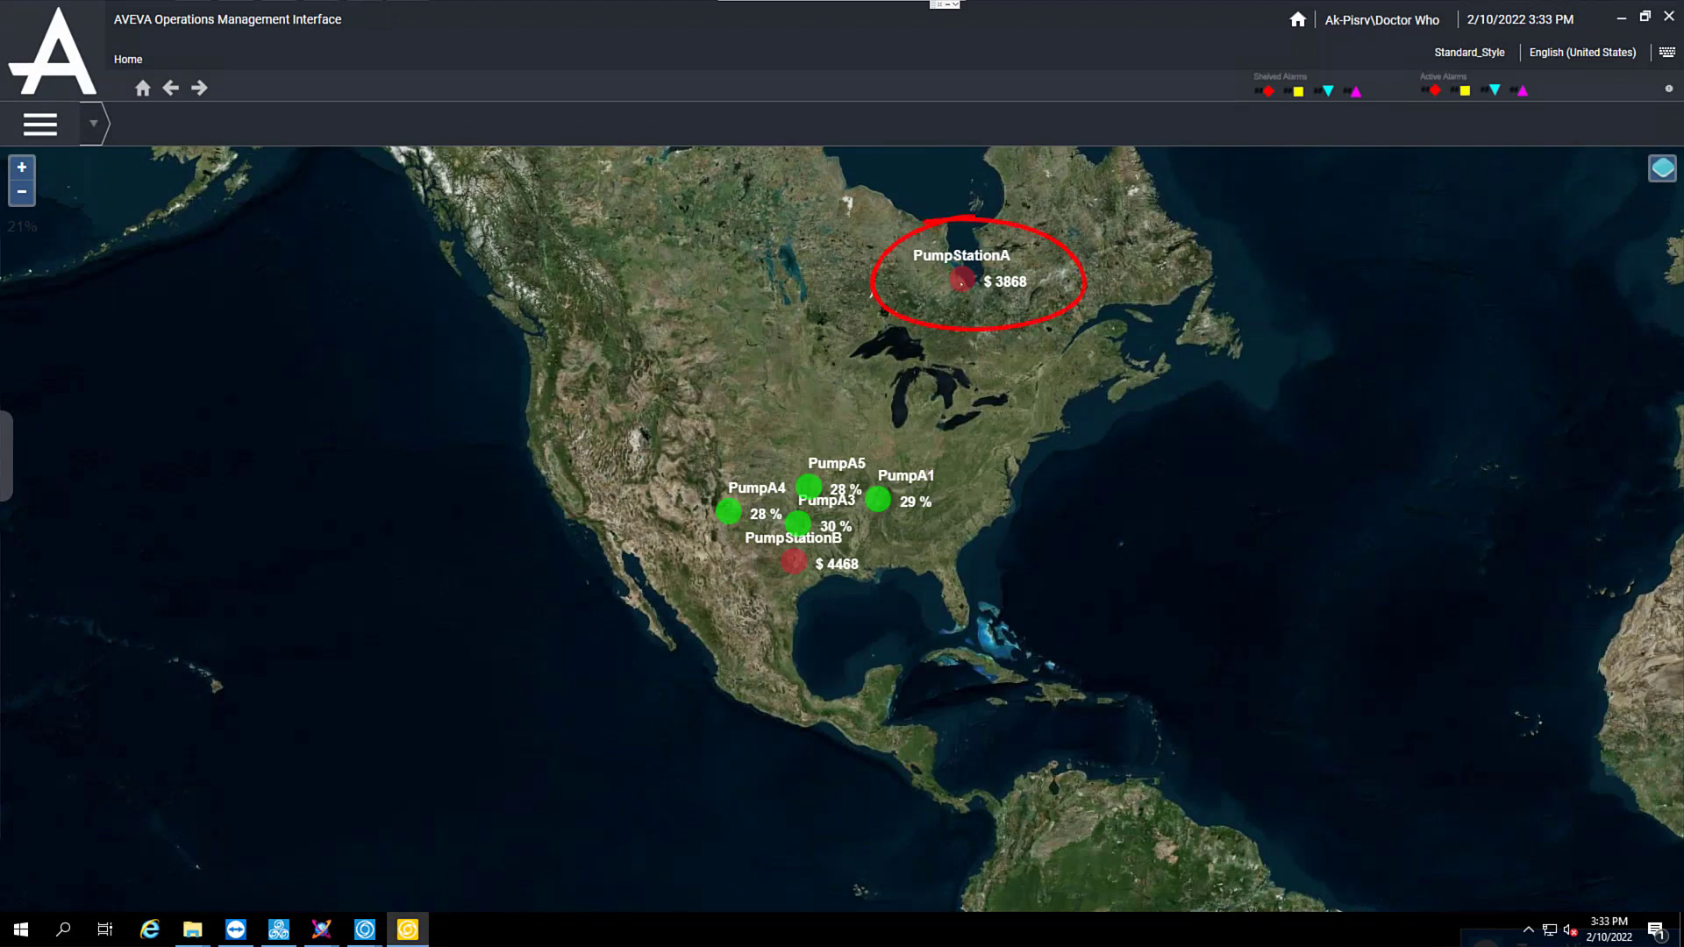
{"action": "left_click", "coordinate": [961, 280]}
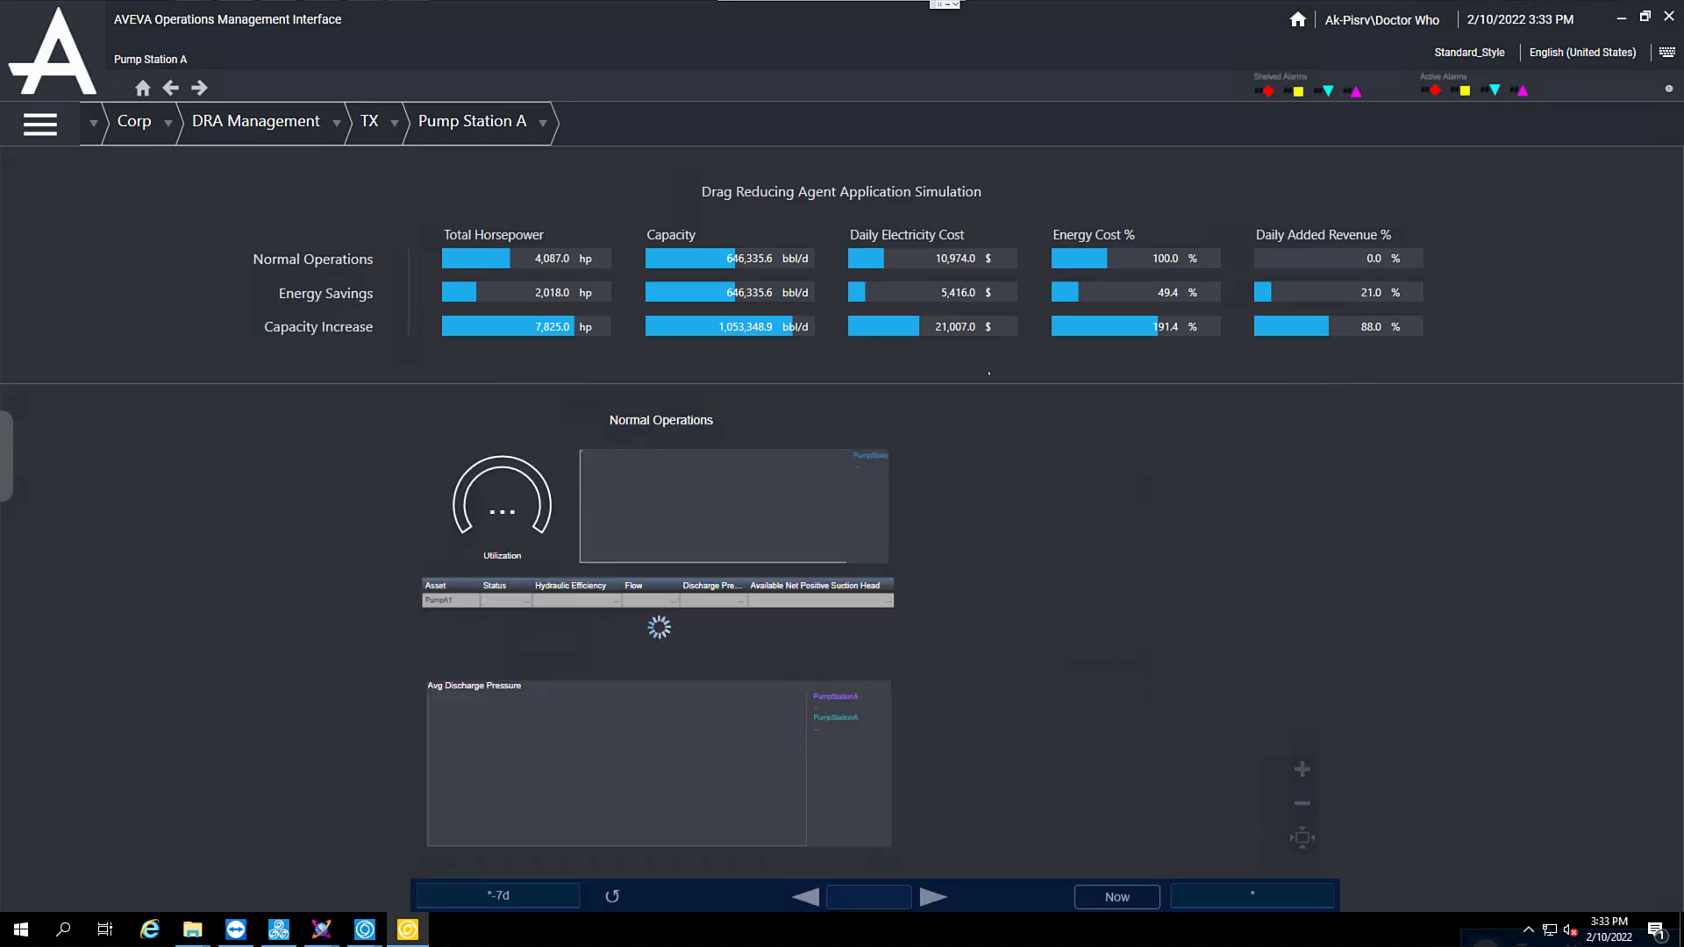
Examine the embedded display's trends over the previous 7-day period and a 31-day range, and return it to the current time.
{"action": "mouse_move", "coordinate": [687, 837]}
{"action": "left_mouse_down"}
{"action": "mouse_move", "coordinate": [845, 923]}
{"action": "mouse_move", "coordinate": [1084, 831]}
{"action": "mouse_move", "coordinate": [687, 835]}
{"action": "left_mouse_up"}
{"action": "left_click", "coordinate": [806, 897]}
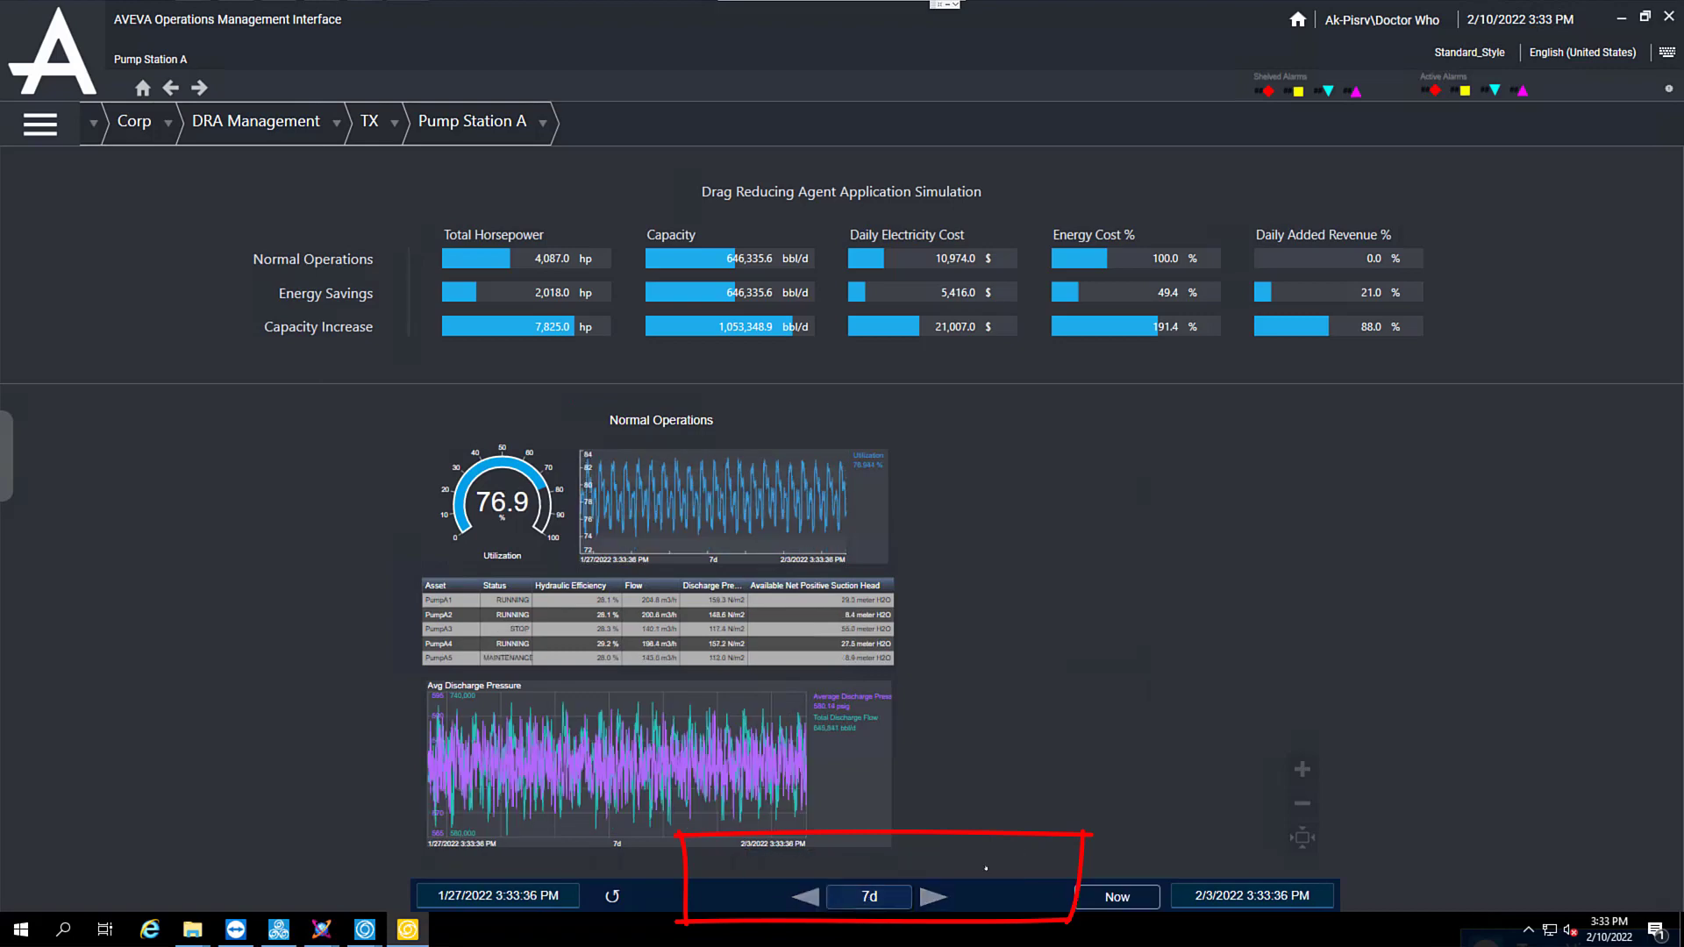
{"action": "left_click_drag", "start_coordinate": [745, 702], "coordinate": [634, 864]}
{"action": "mouse_move", "coordinate": [706, 838]}
{"action": "left_mouse_down"}
{"action": "mouse_move", "coordinate": [675, 860]}
{"action": "mouse_move", "coordinate": [616, 843]}
{"action": "mouse_move", "coordinate": [619, 788]}
{"action": "left_mouse_up"}
{"action": "mouse_move", "coordinate": [297, 709]}
{"action": "left_mouse_down"}
{"action": "mouse_move", "coordinate": [421, 821]}
{"action": "mouse_move", "coordinate": [434, 877]}
{"action": "left_mouse_up"}
{"action": "left_click_drag", "start_coordinate": [435, 878], "coordinate": [344, 855]}
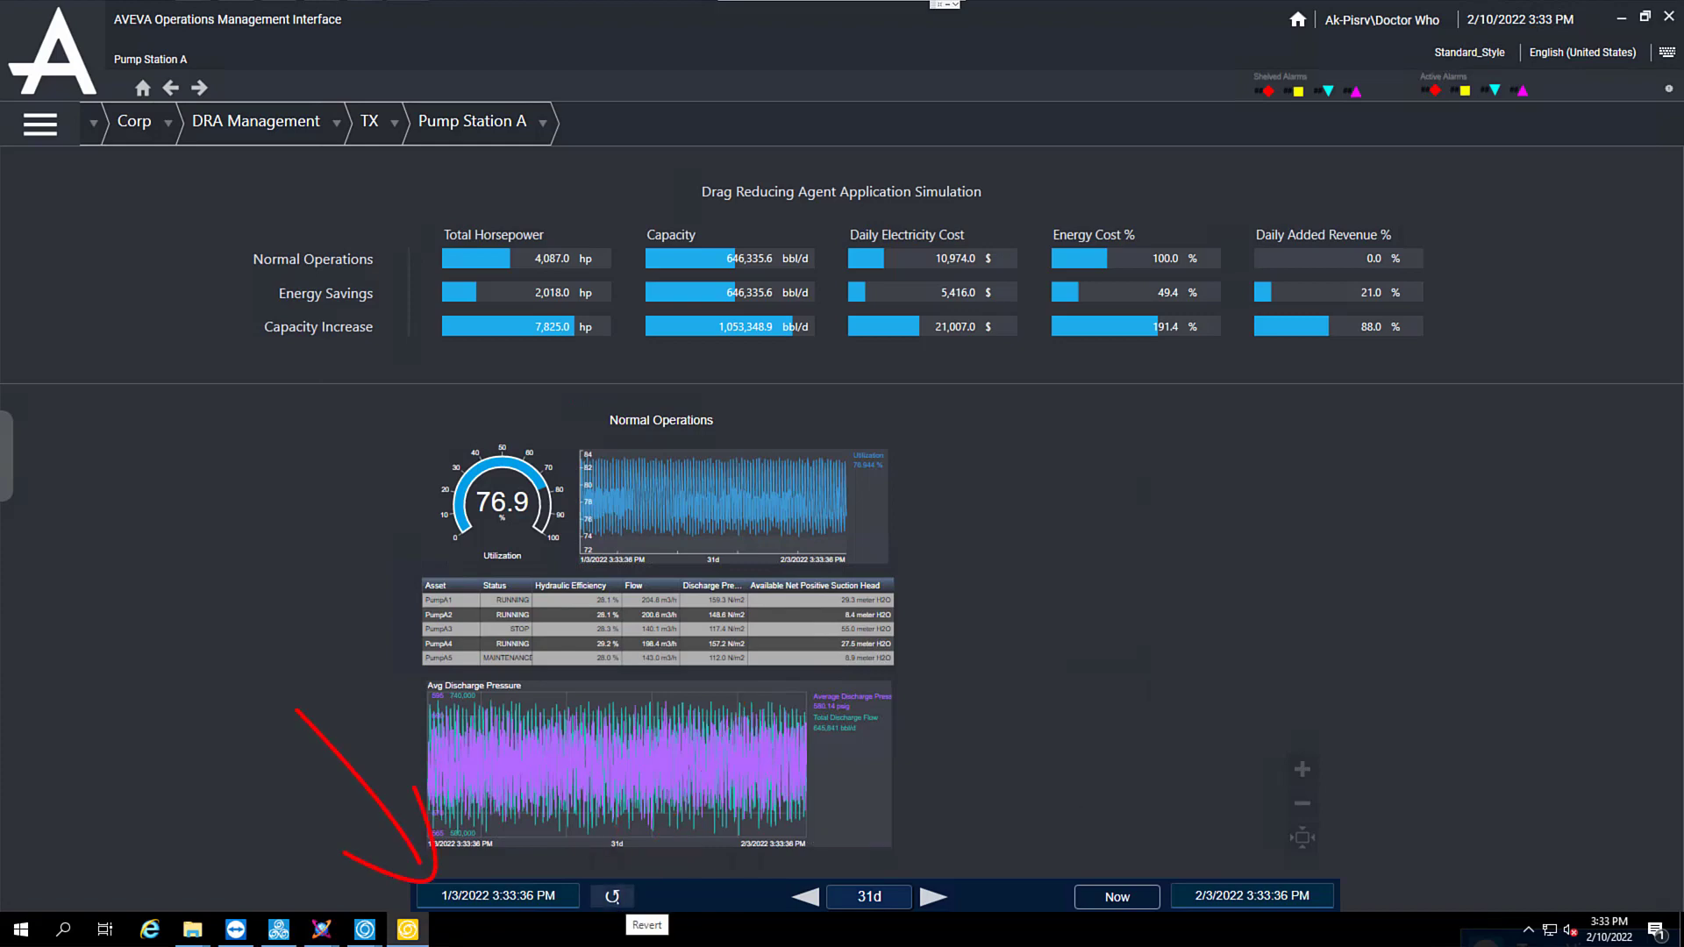
{"action": "left_click_drag", "start_coordinate": [1244, 707], "coordinate": [1135, 871]}
{"action": "mouse_move", "coordinate": [1206, 842]}
{"action": "left_mouse_down"}
{"action": "mouse_move", "coordinate": [1191, 852]}
{"action": "mouse_move", "coordinate": [1121, 795]}
{"action": "left_mouse_up"}
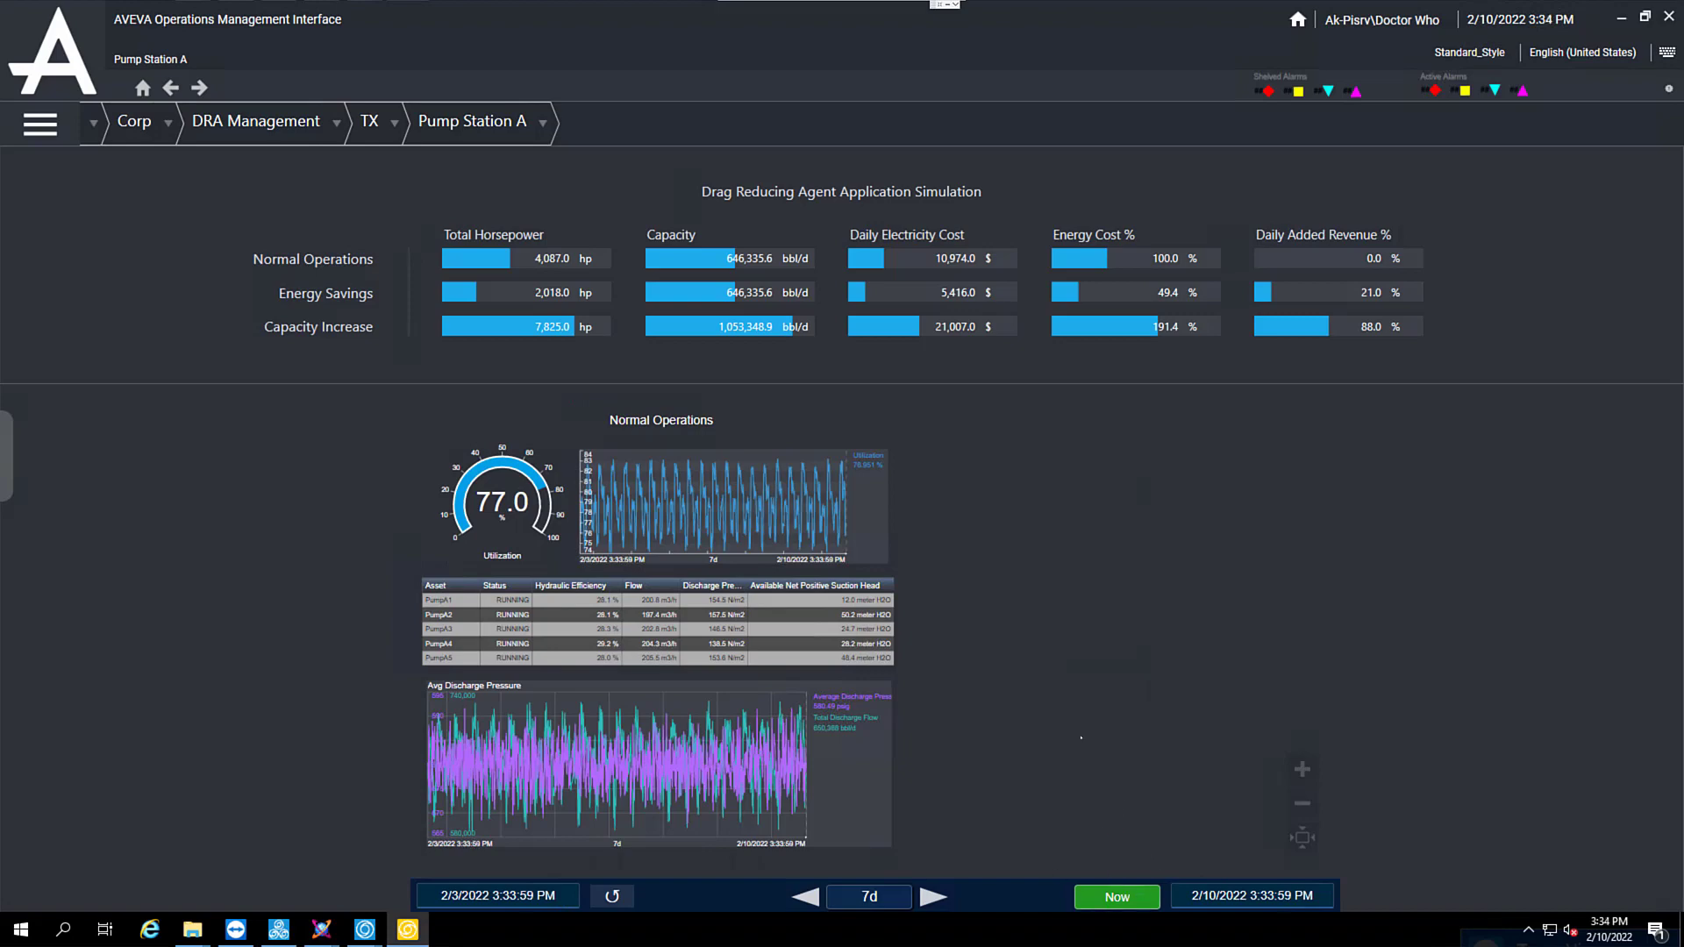
Switch back to the layout editor and bind the first control's Asset Path as InOut to Me.AFPAth.
{"action": "mouse_move", "coordinate": [321, 930]}
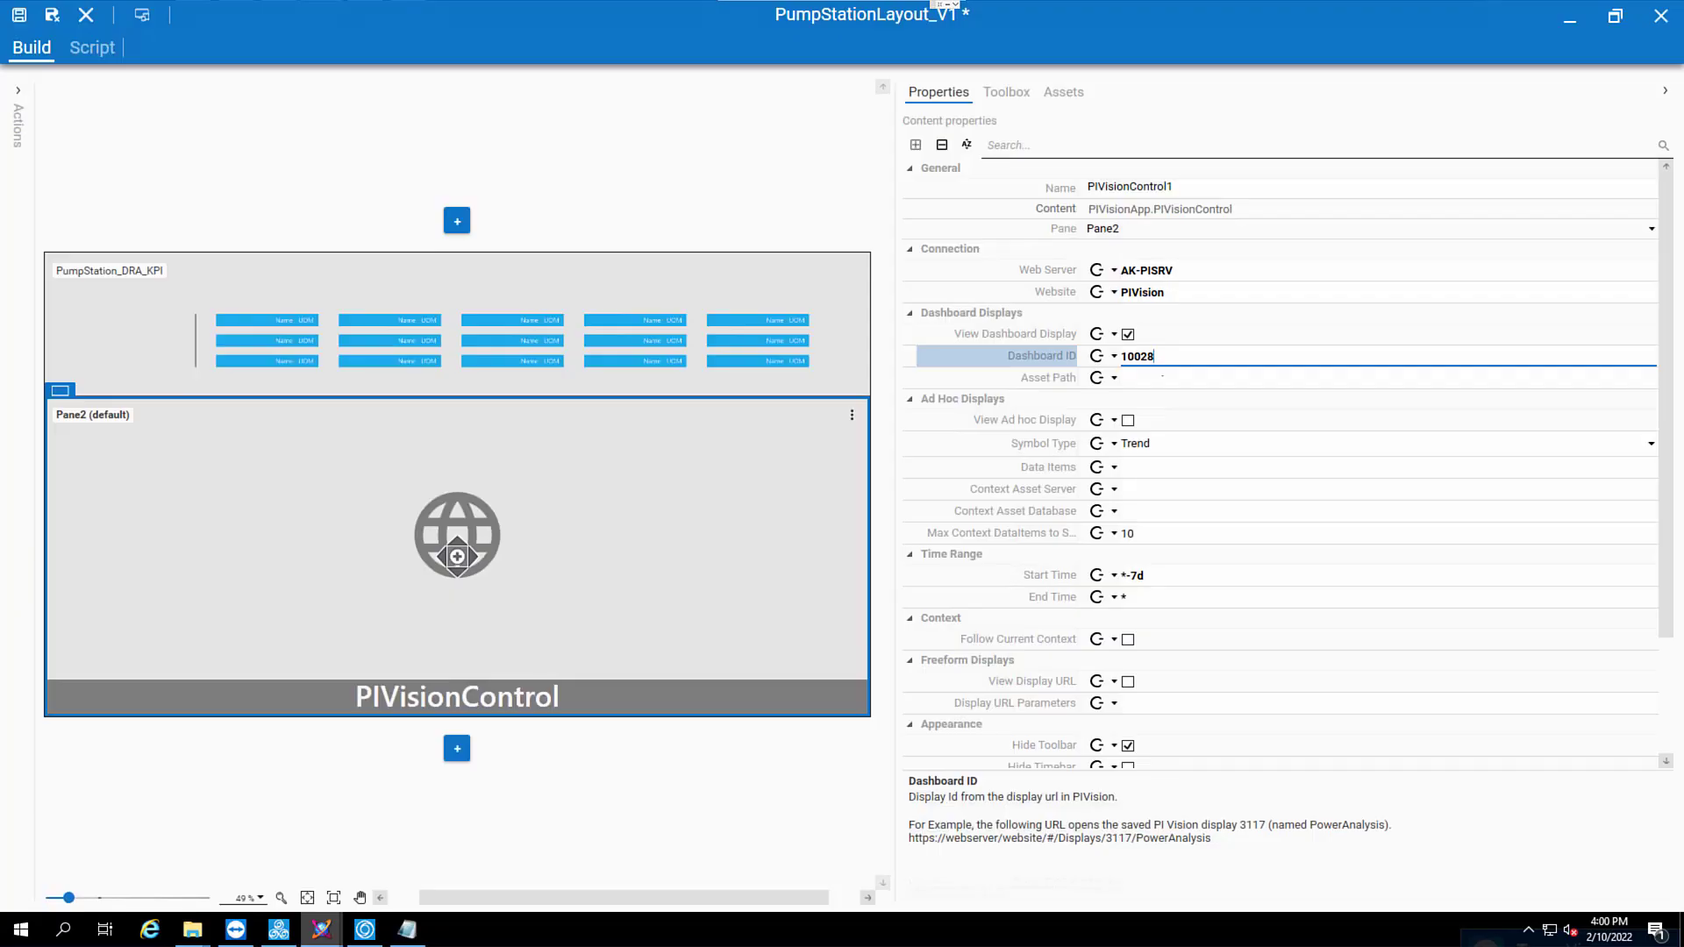
{"action": "key", "text": "Tab"}
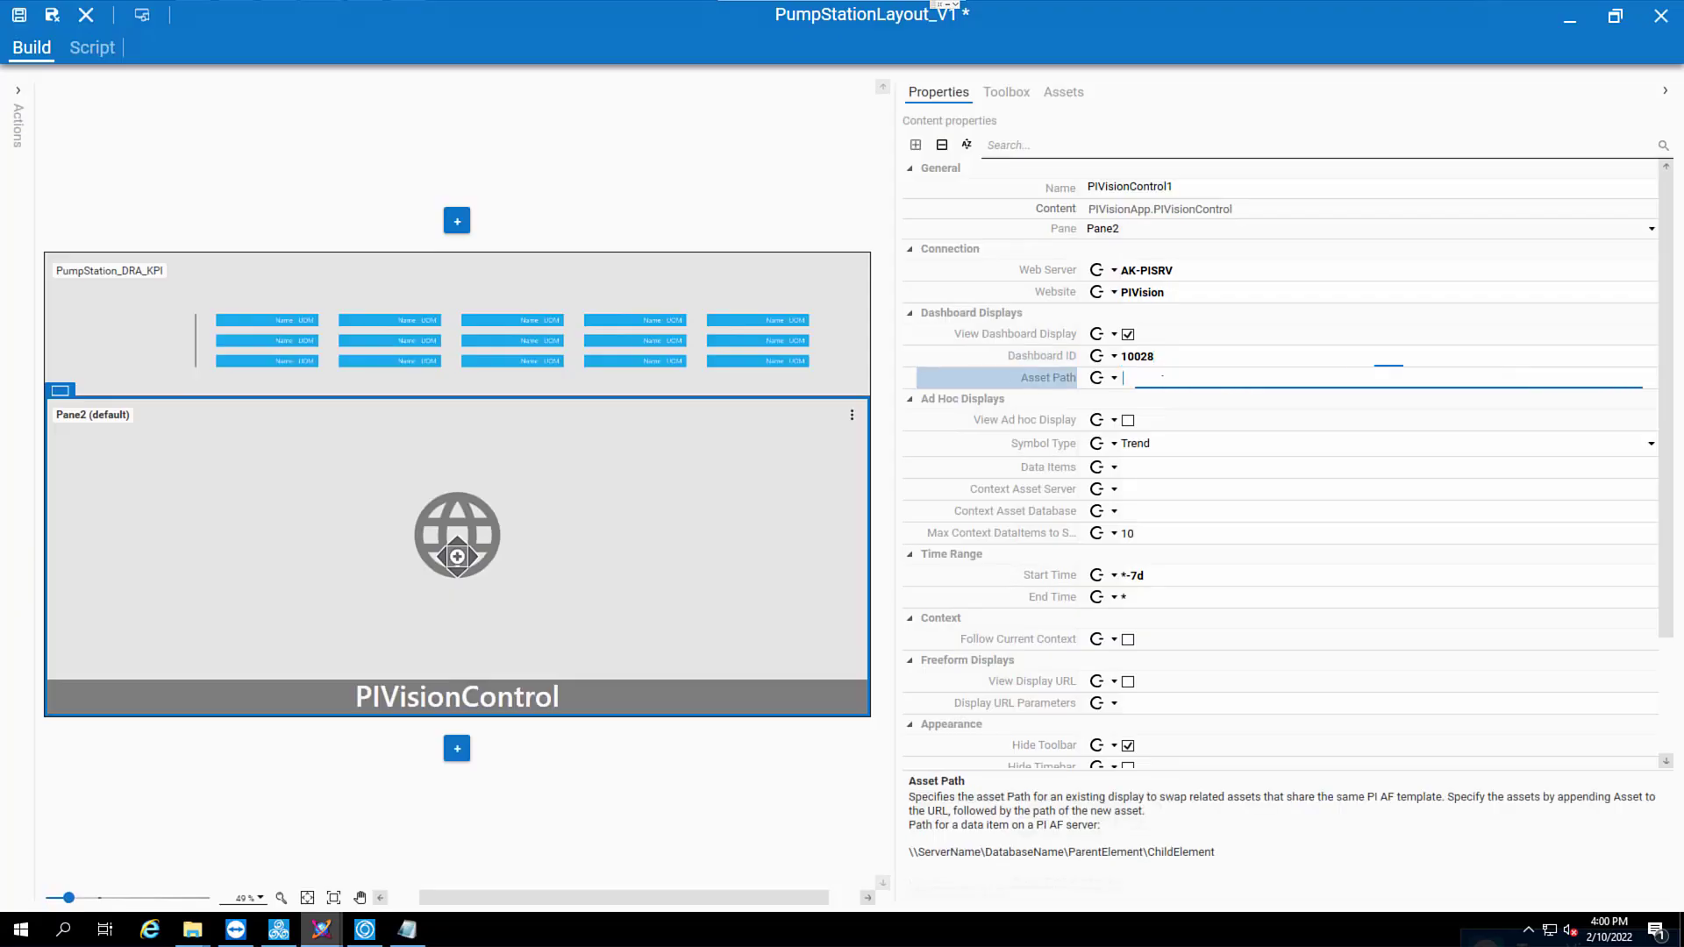
{"action": "left_click", "coordinate": [1114, 378]}
{"action": "left_click", "coordinate": [1081, 450]}
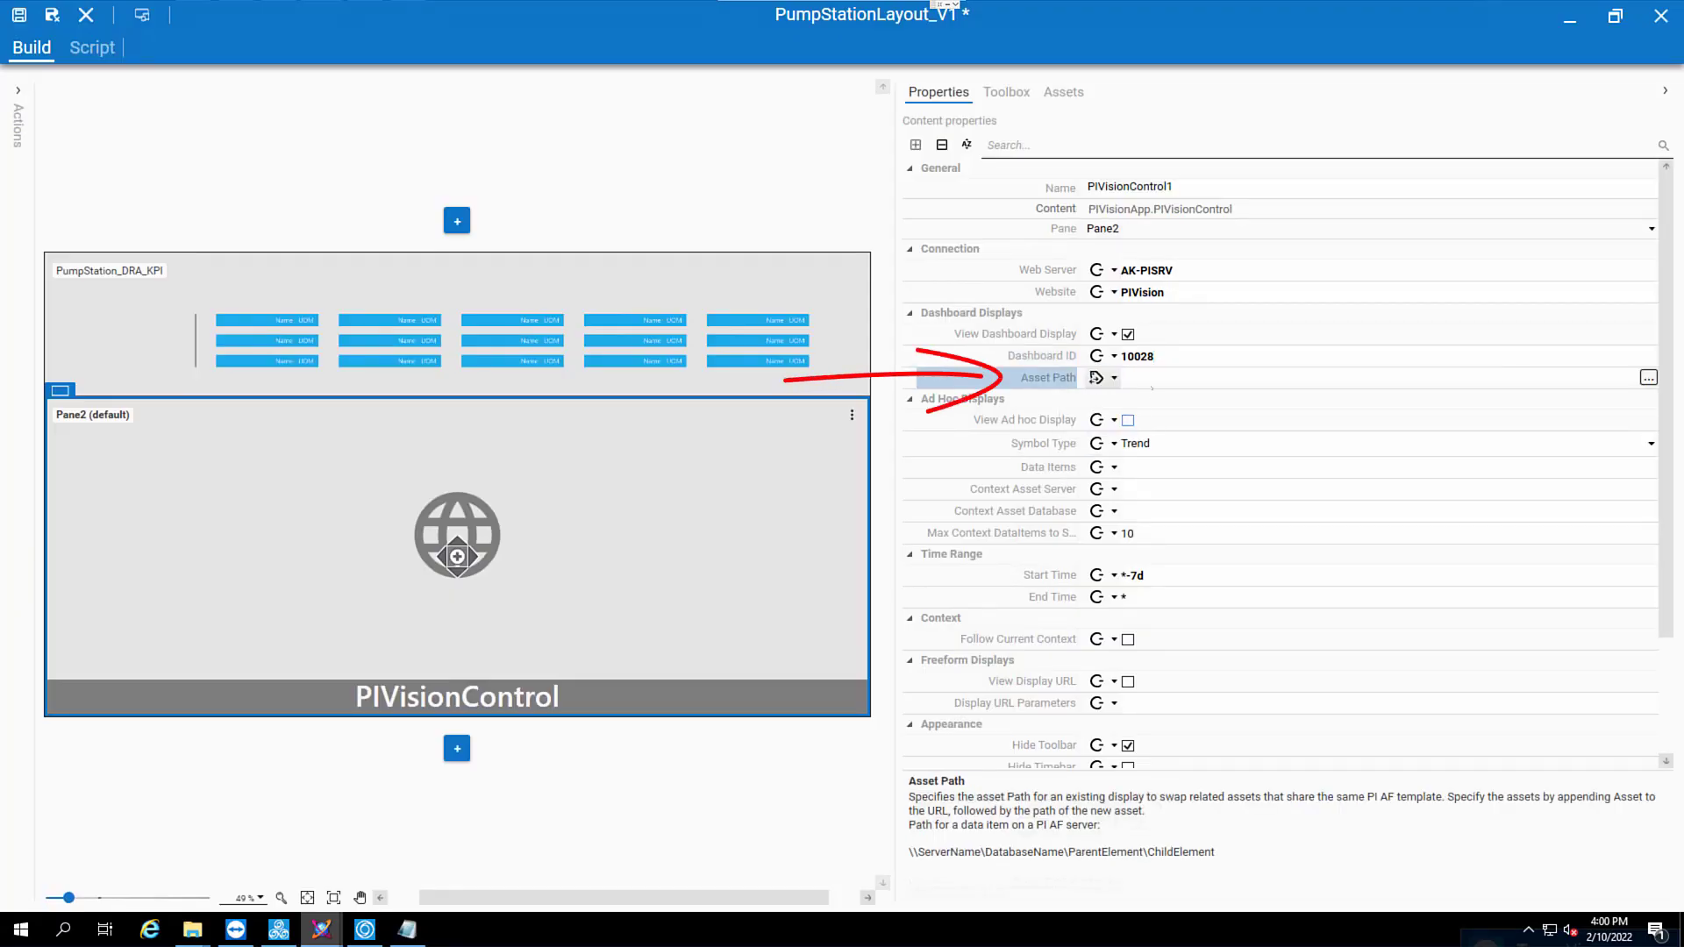
{"action": "left_click", "coordinate": [1150, 378]}
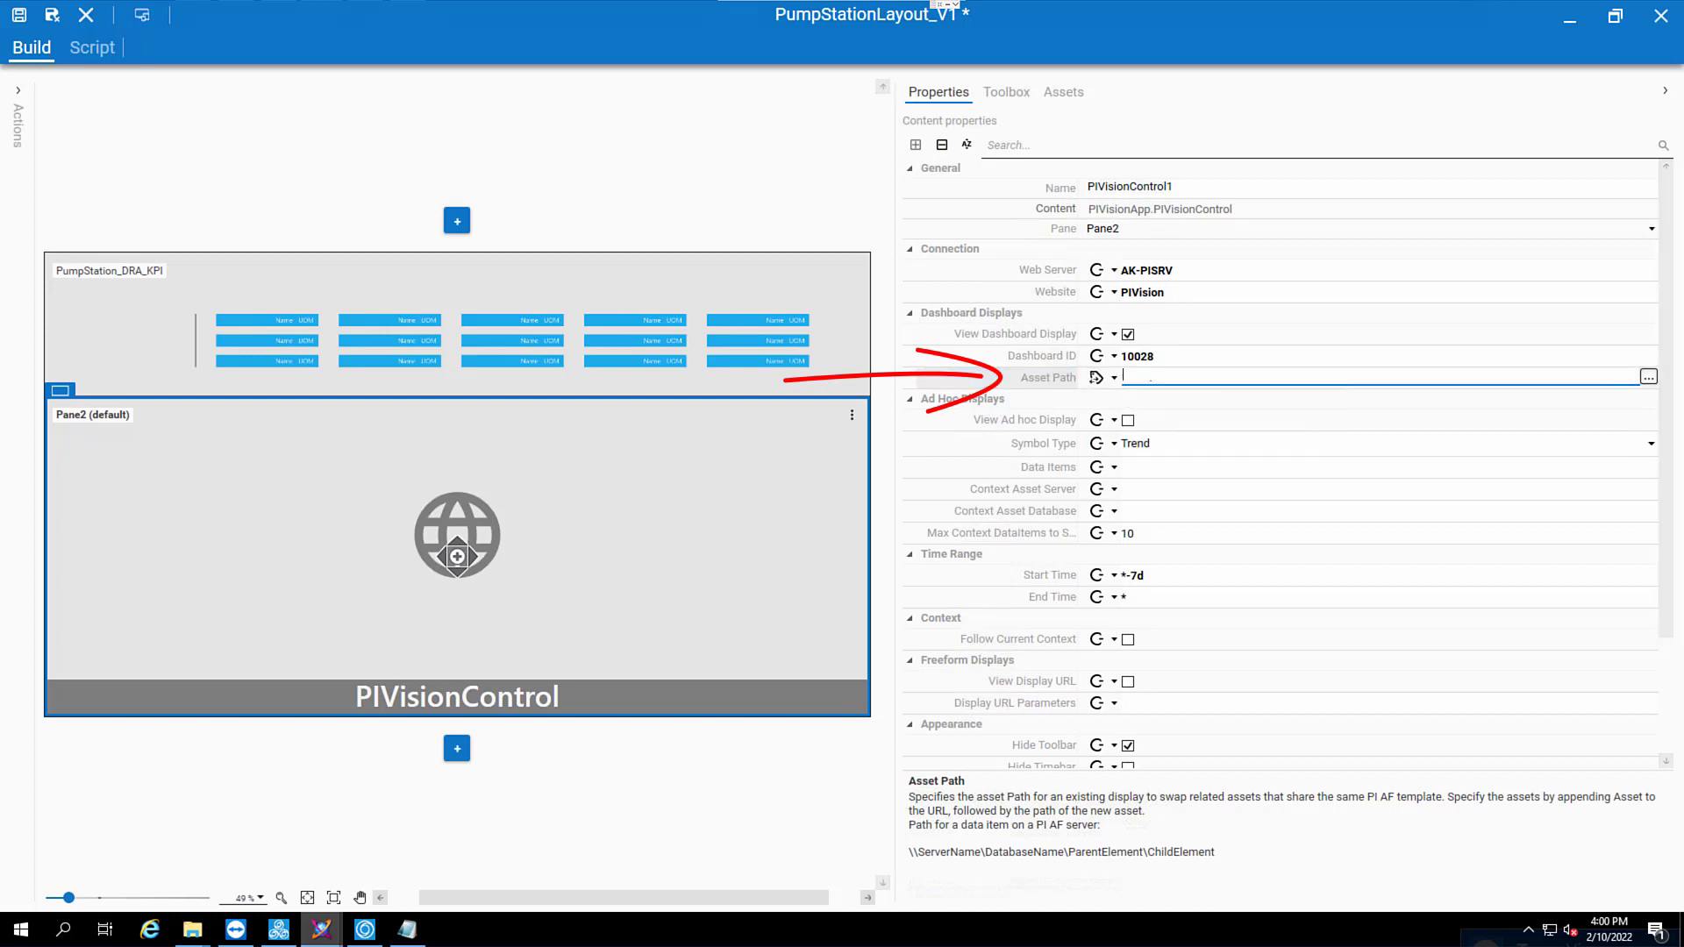
{"action": "type", "text": "Me.AFPath"}
{"action": "key", "text": "Return"}
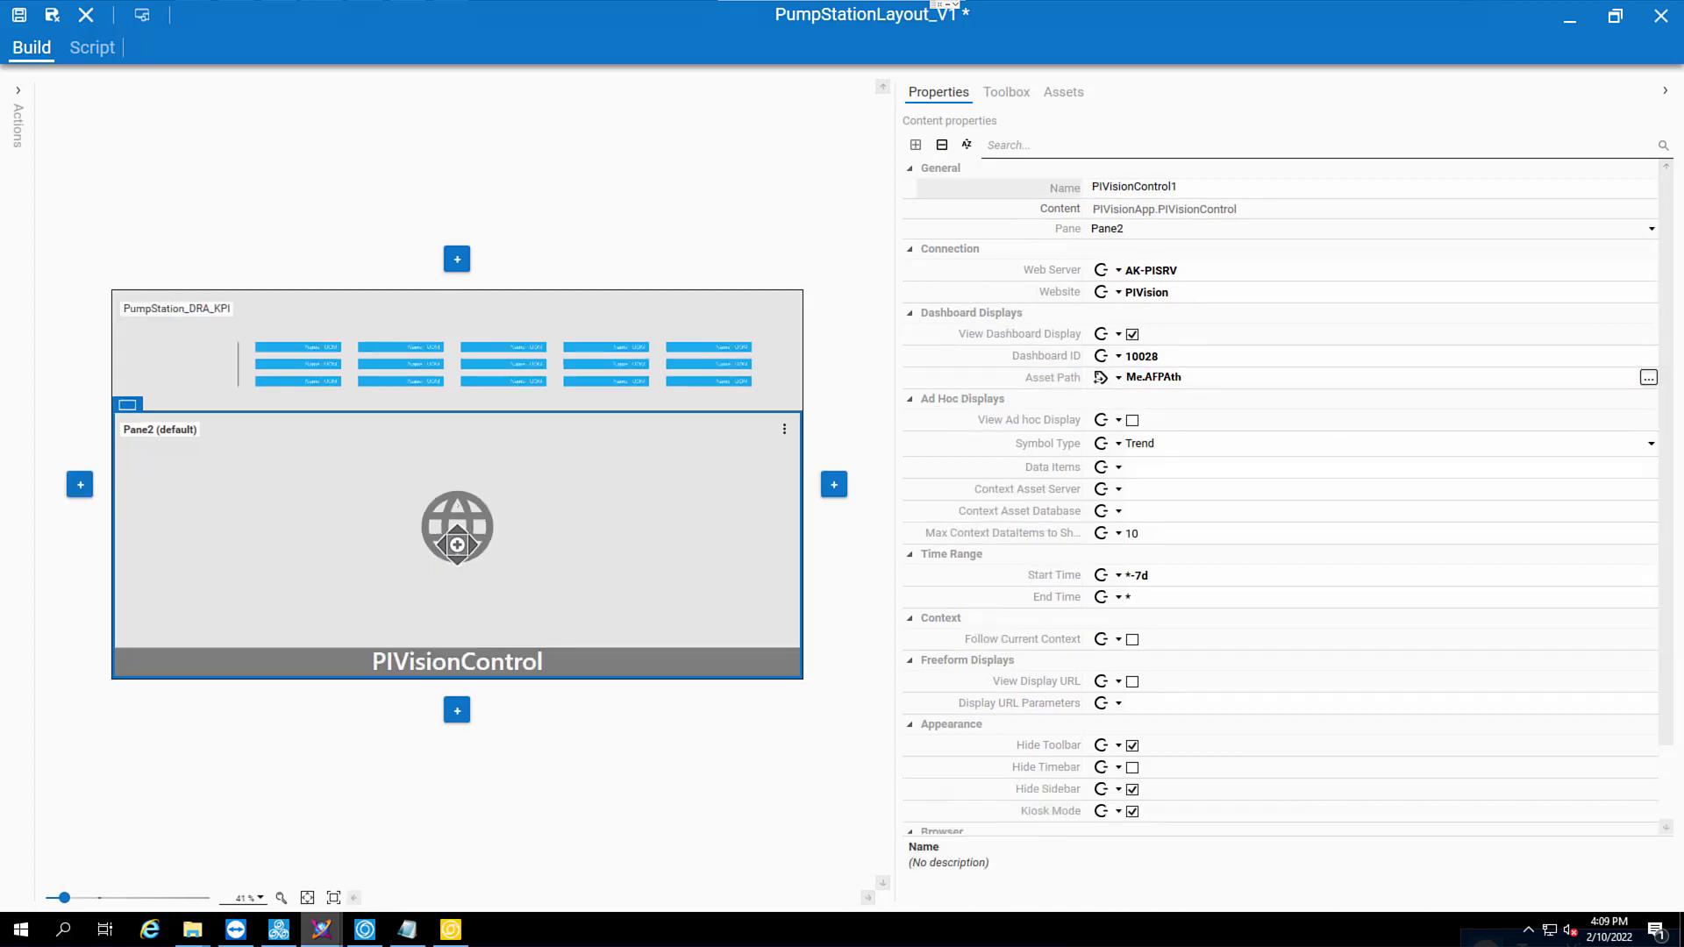
Add a pane to the right of Pane2 and place a PIVisionControl from PIVisionApp in it.
{"action": "left_click", "coordinate": [474, 546]}
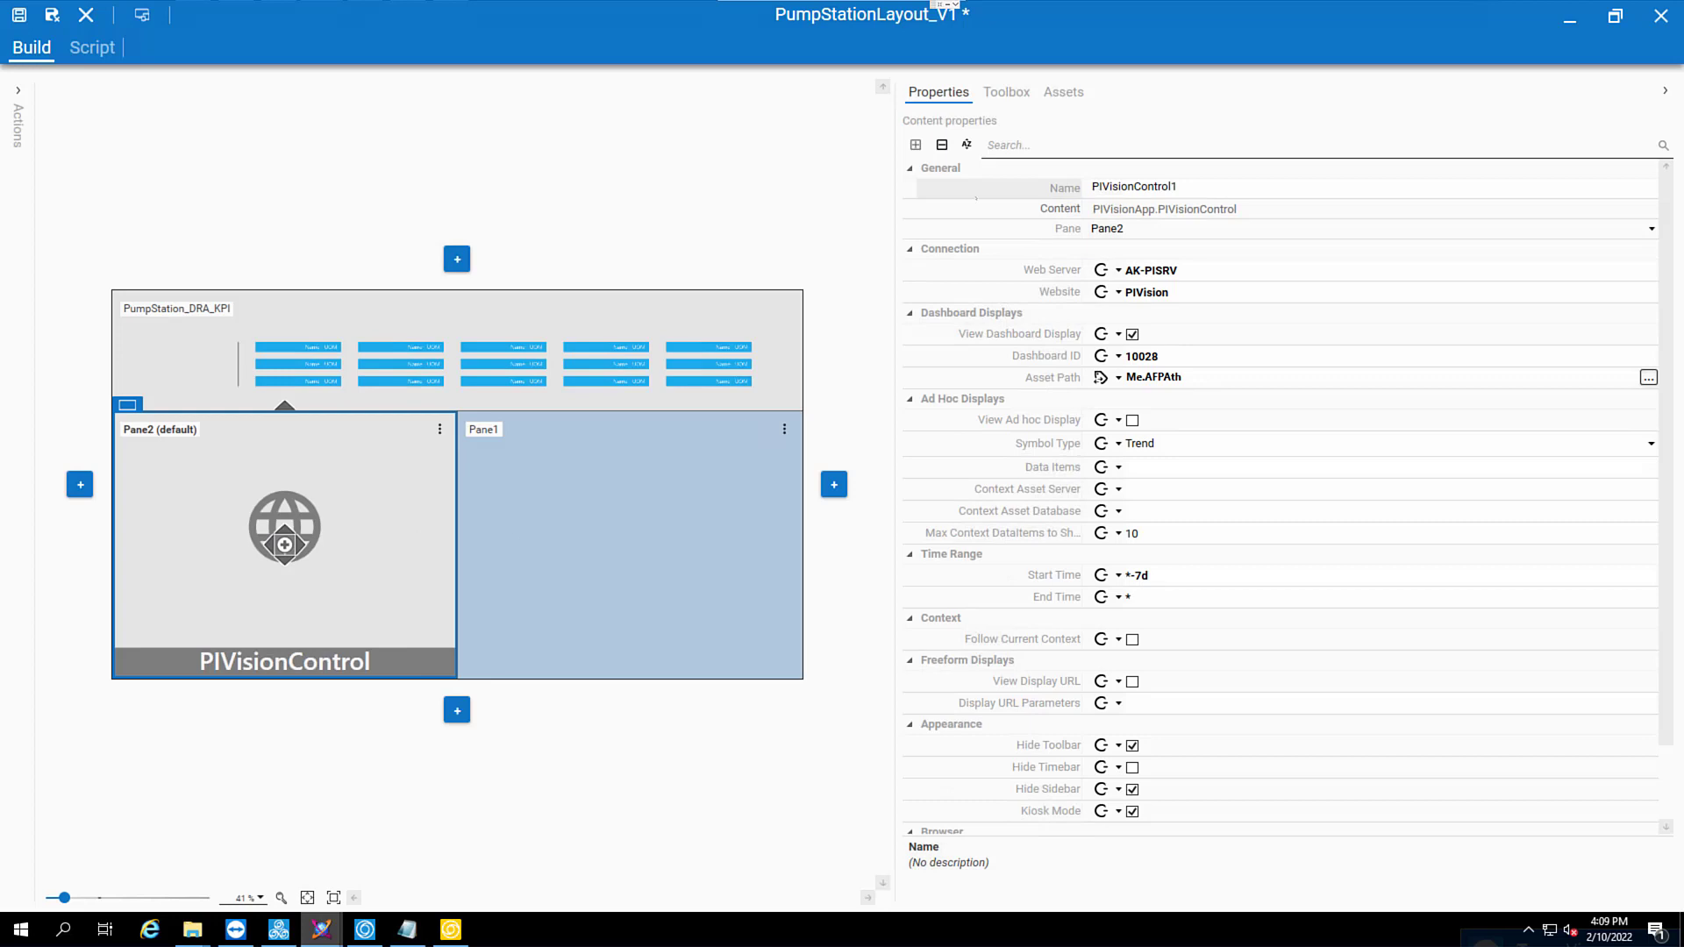
{"action": "left_click", "coordinate": [630, 544]}
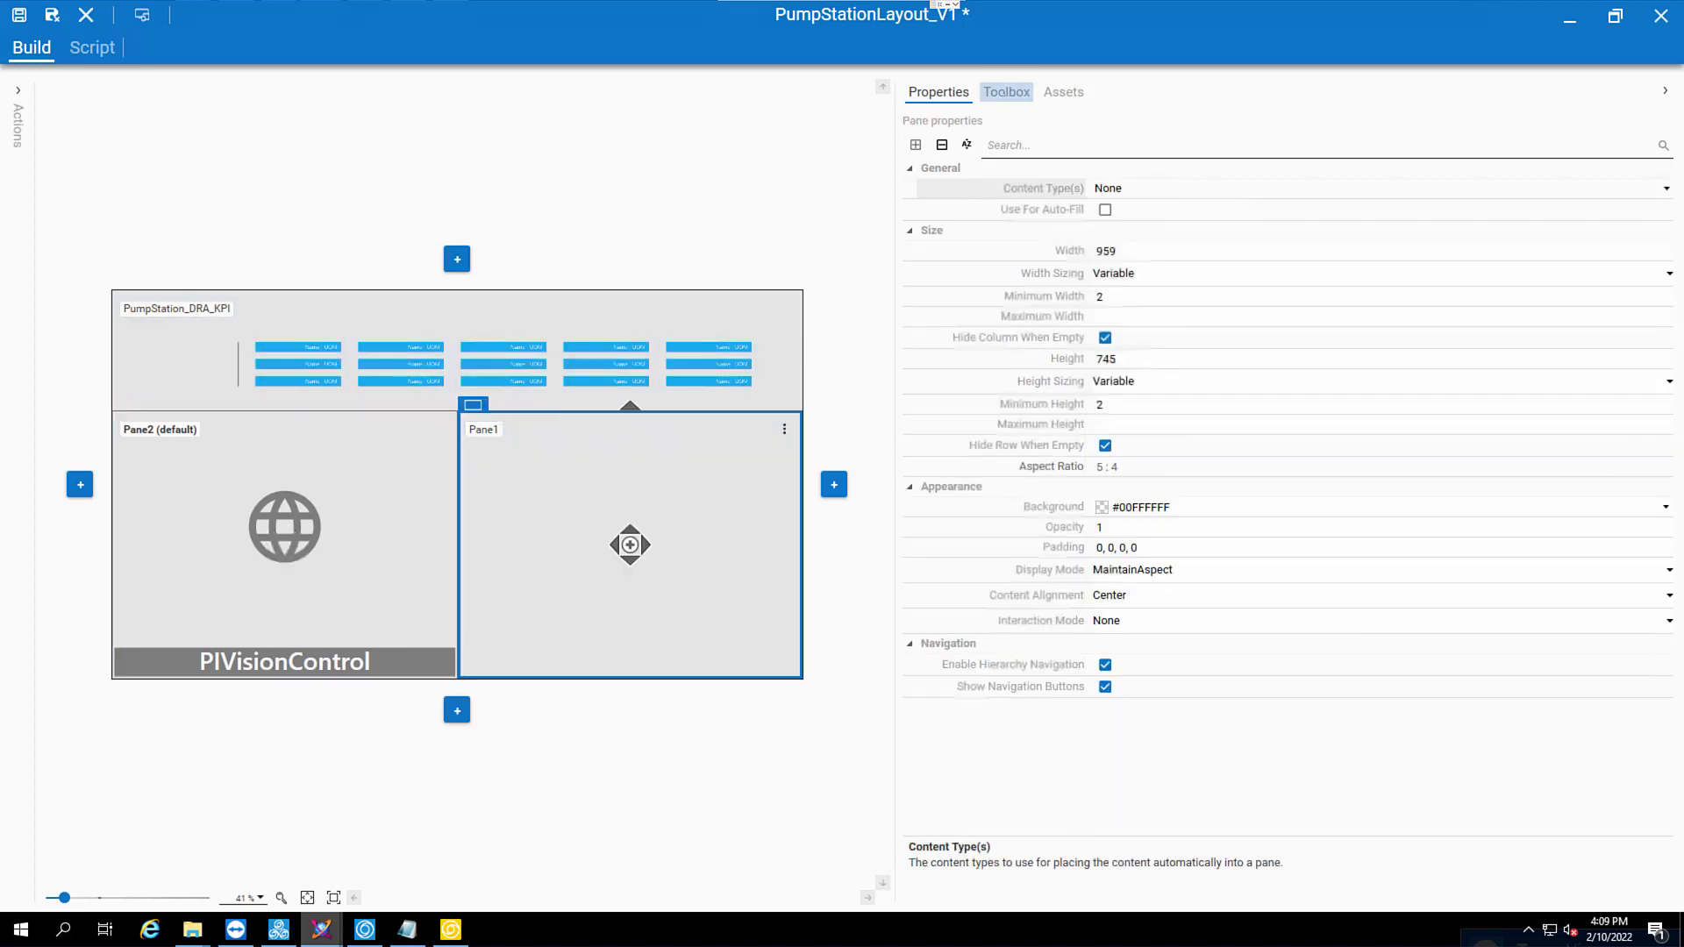
{"action": "left_click", "coordinate": [1006, 91]}
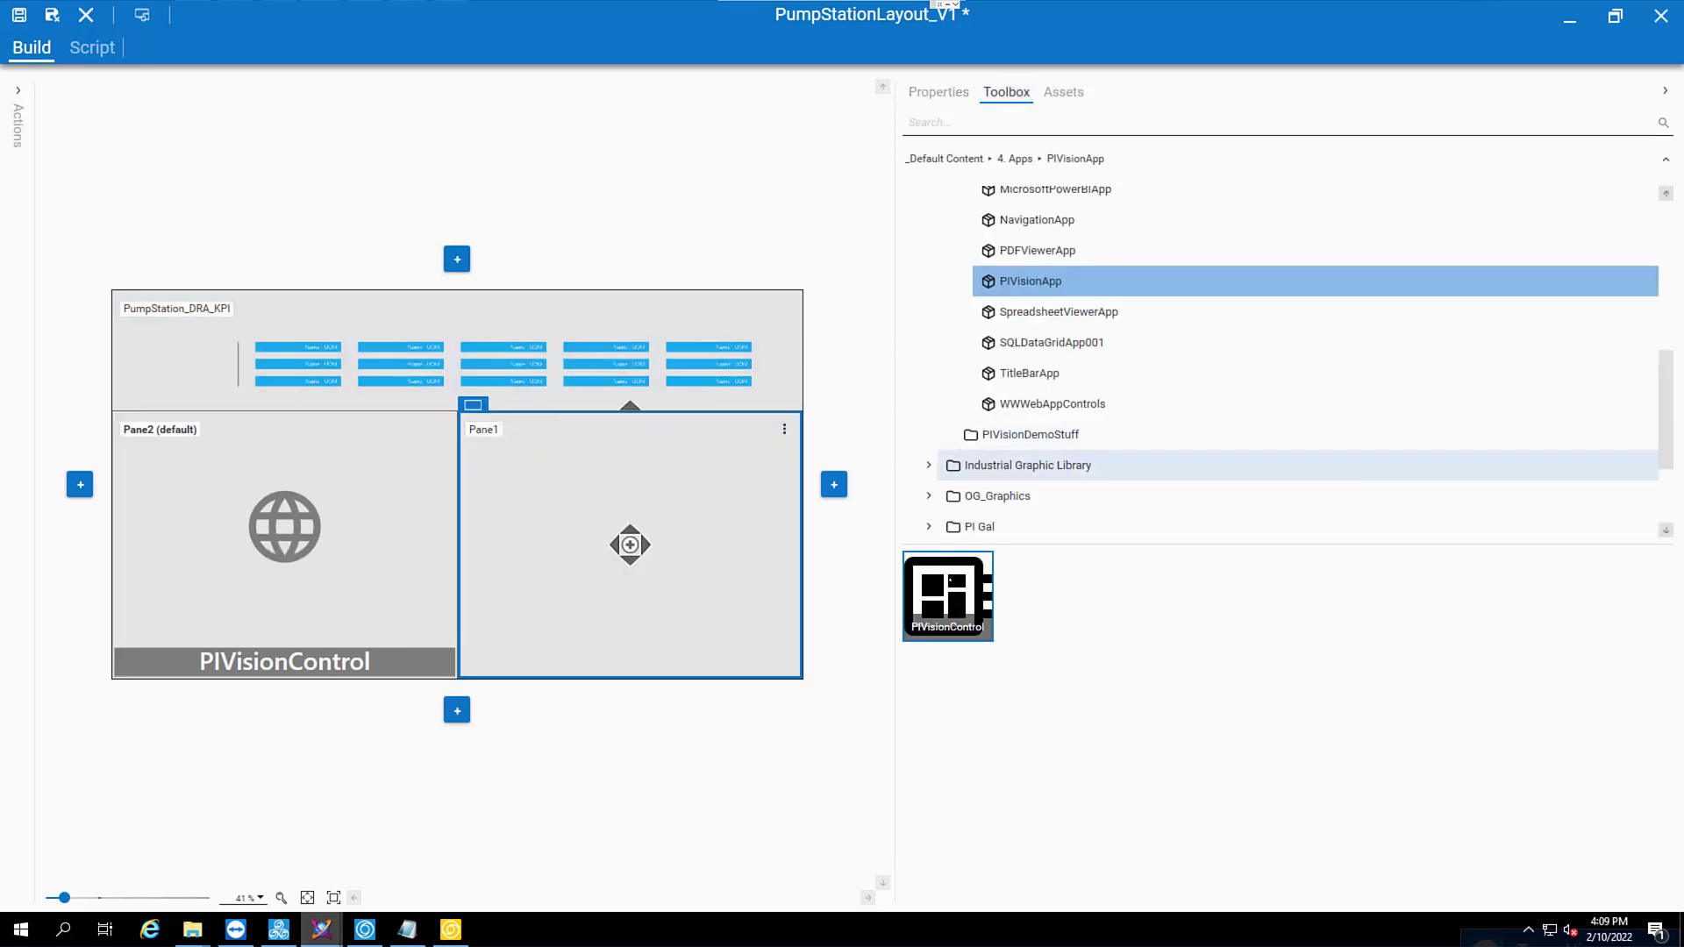
{"action": "left_click_drag", "start_coordinate": [947, 597], "coordinate": [702, 553]}
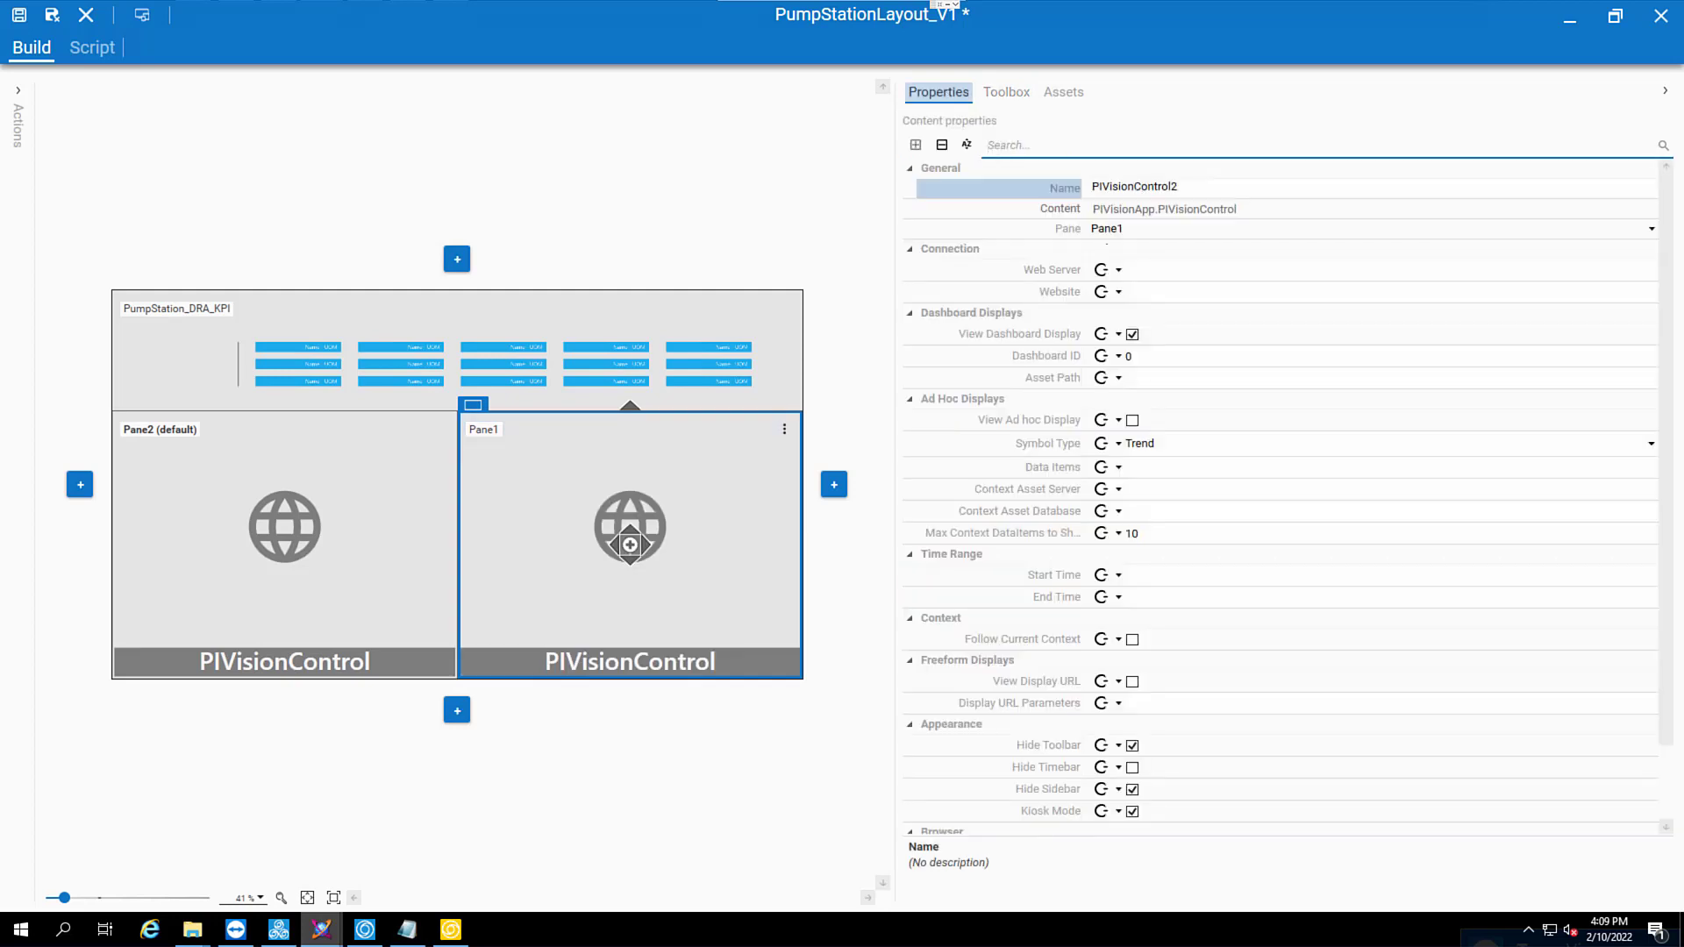
Set the second PIVisionControl's web server to AK_PISRV, website to PIVision and Dashboard ID to 10026.
{"action": "left_click", "coordinate": [1145, 271]}
{"action": "type", "text": "A"}
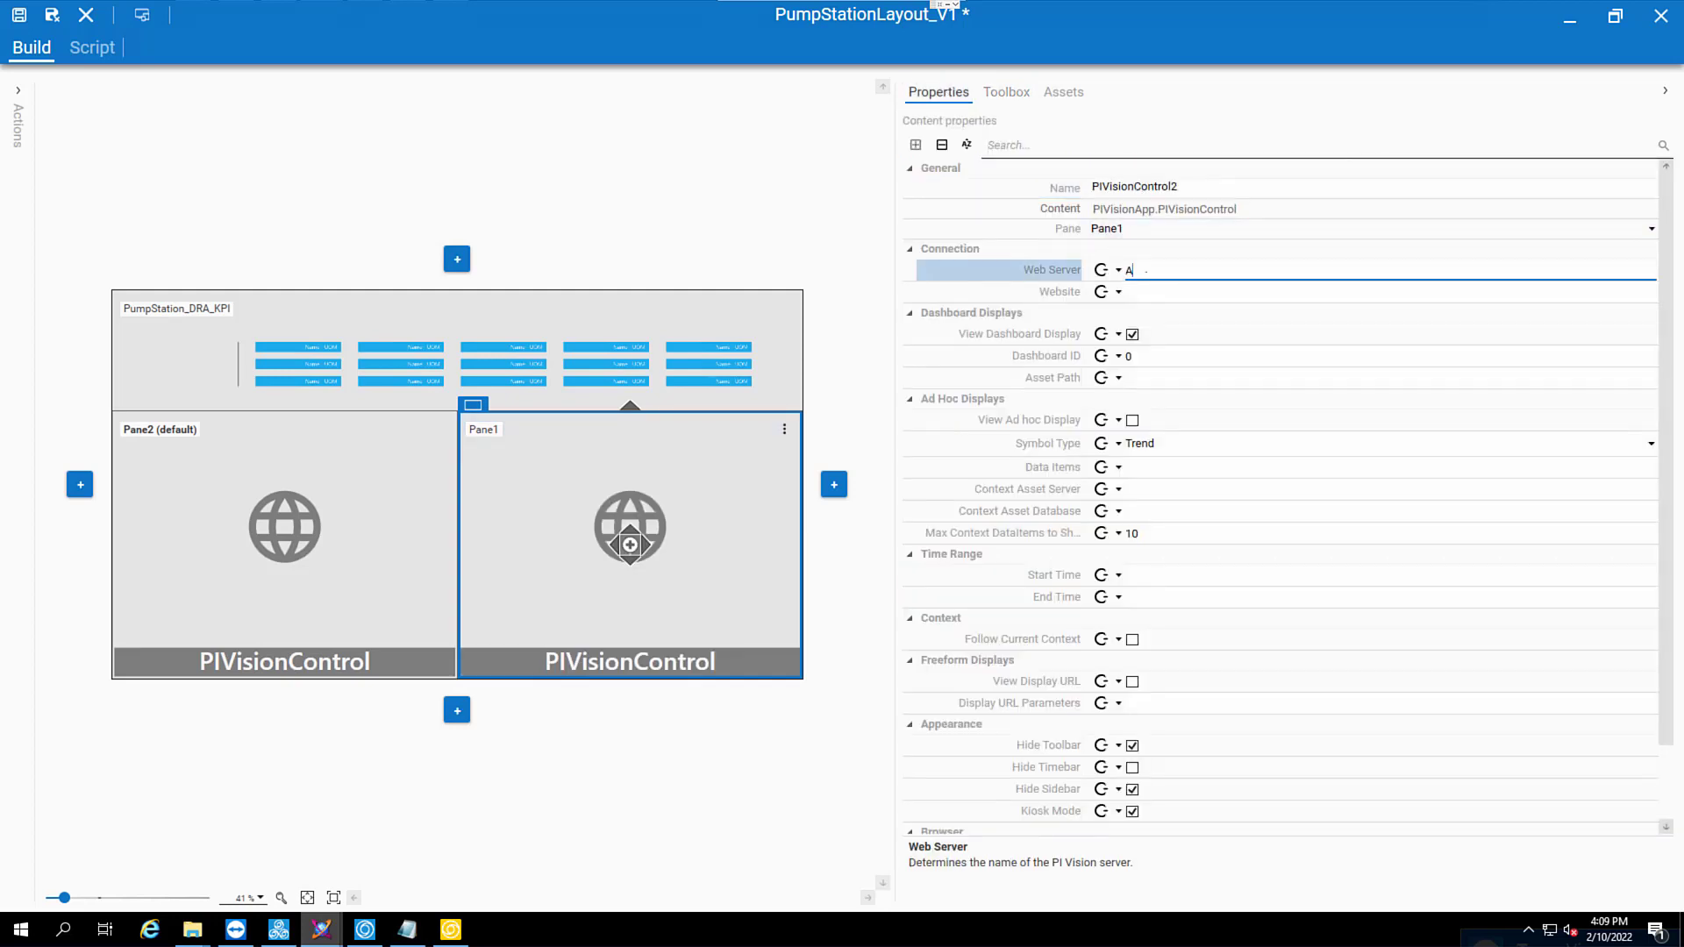
{"action": "type", "text": "K_PISRV"}
{"action": "key", "text": "Tab"}
{"action": "type", "text": "PIVi"}
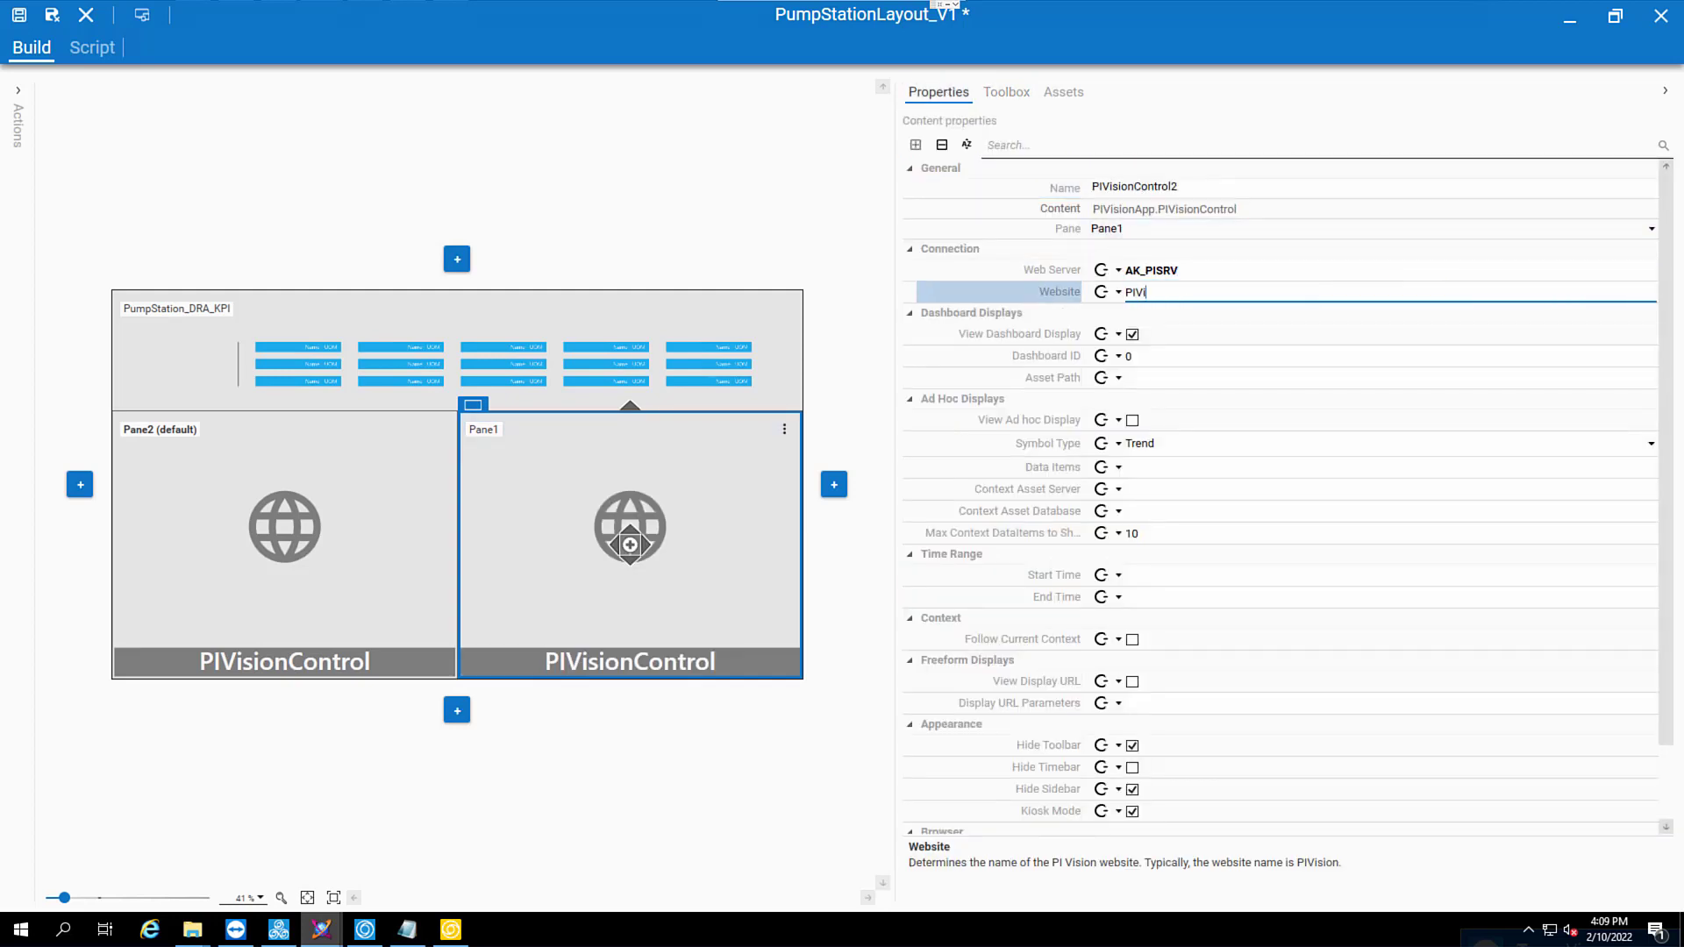
{"action": "left_click", "coordinate": [1164, 359]}
{"action": "type", "text": "1"}
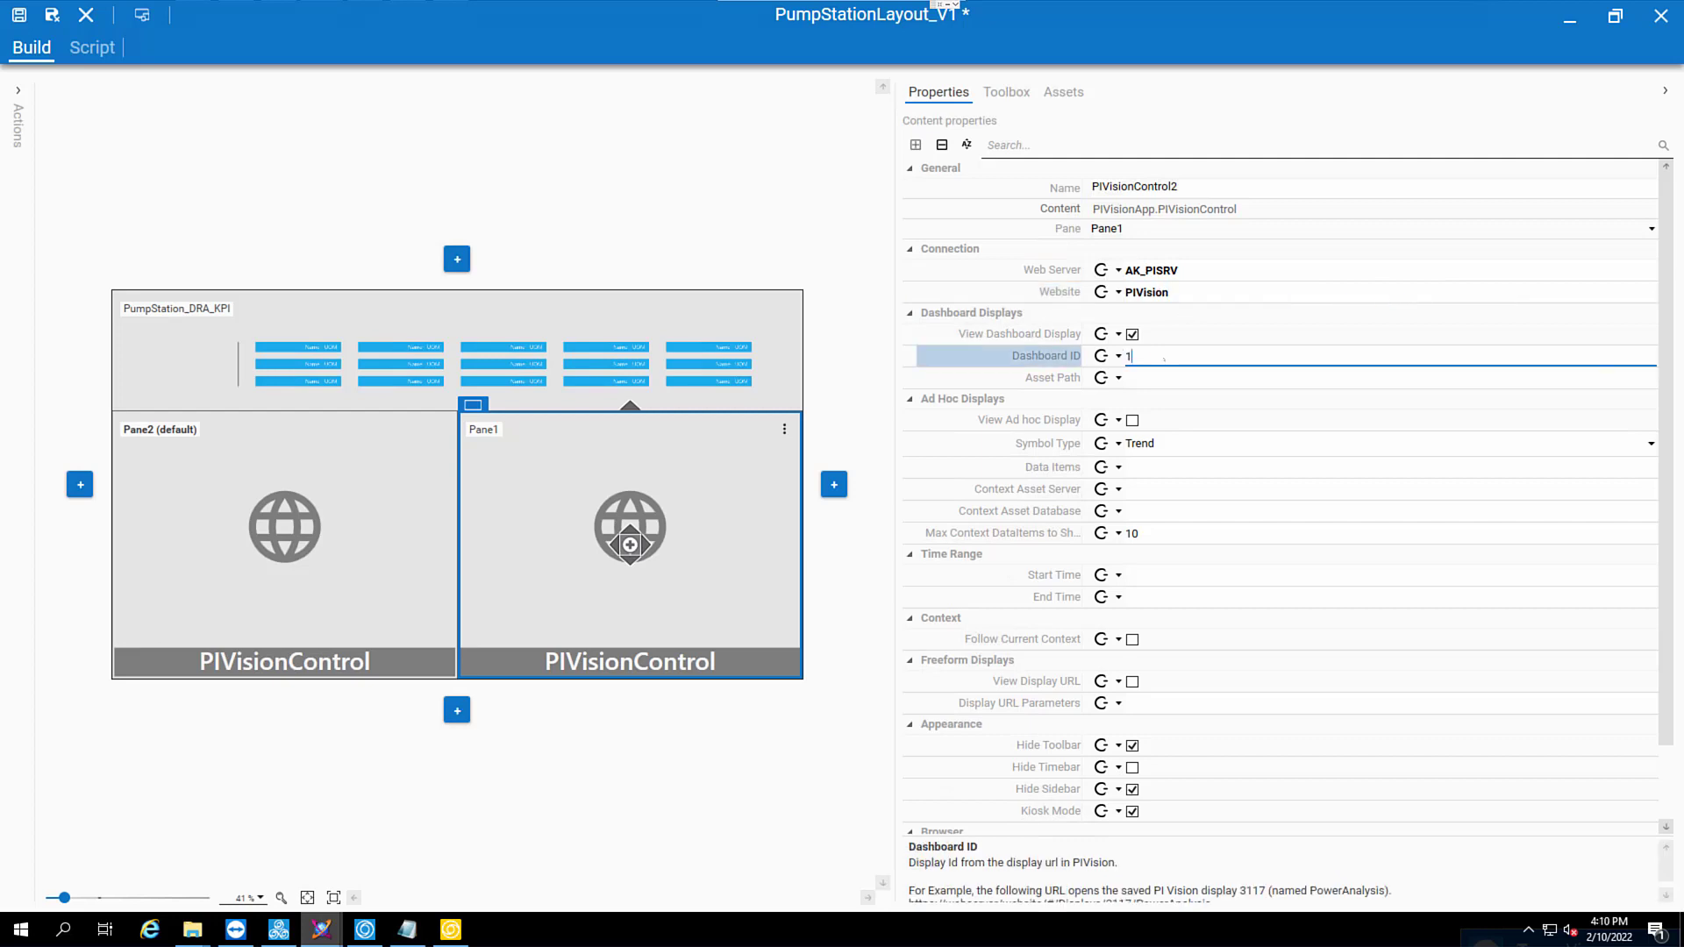
{"action": "type", "text": "0026"}
{"action": "key", "text": "Return"}
Bind the second control's Asset Path as InOut to Me.AFPath.
{"action": "left_click", "coordinate": [1118, 377]}
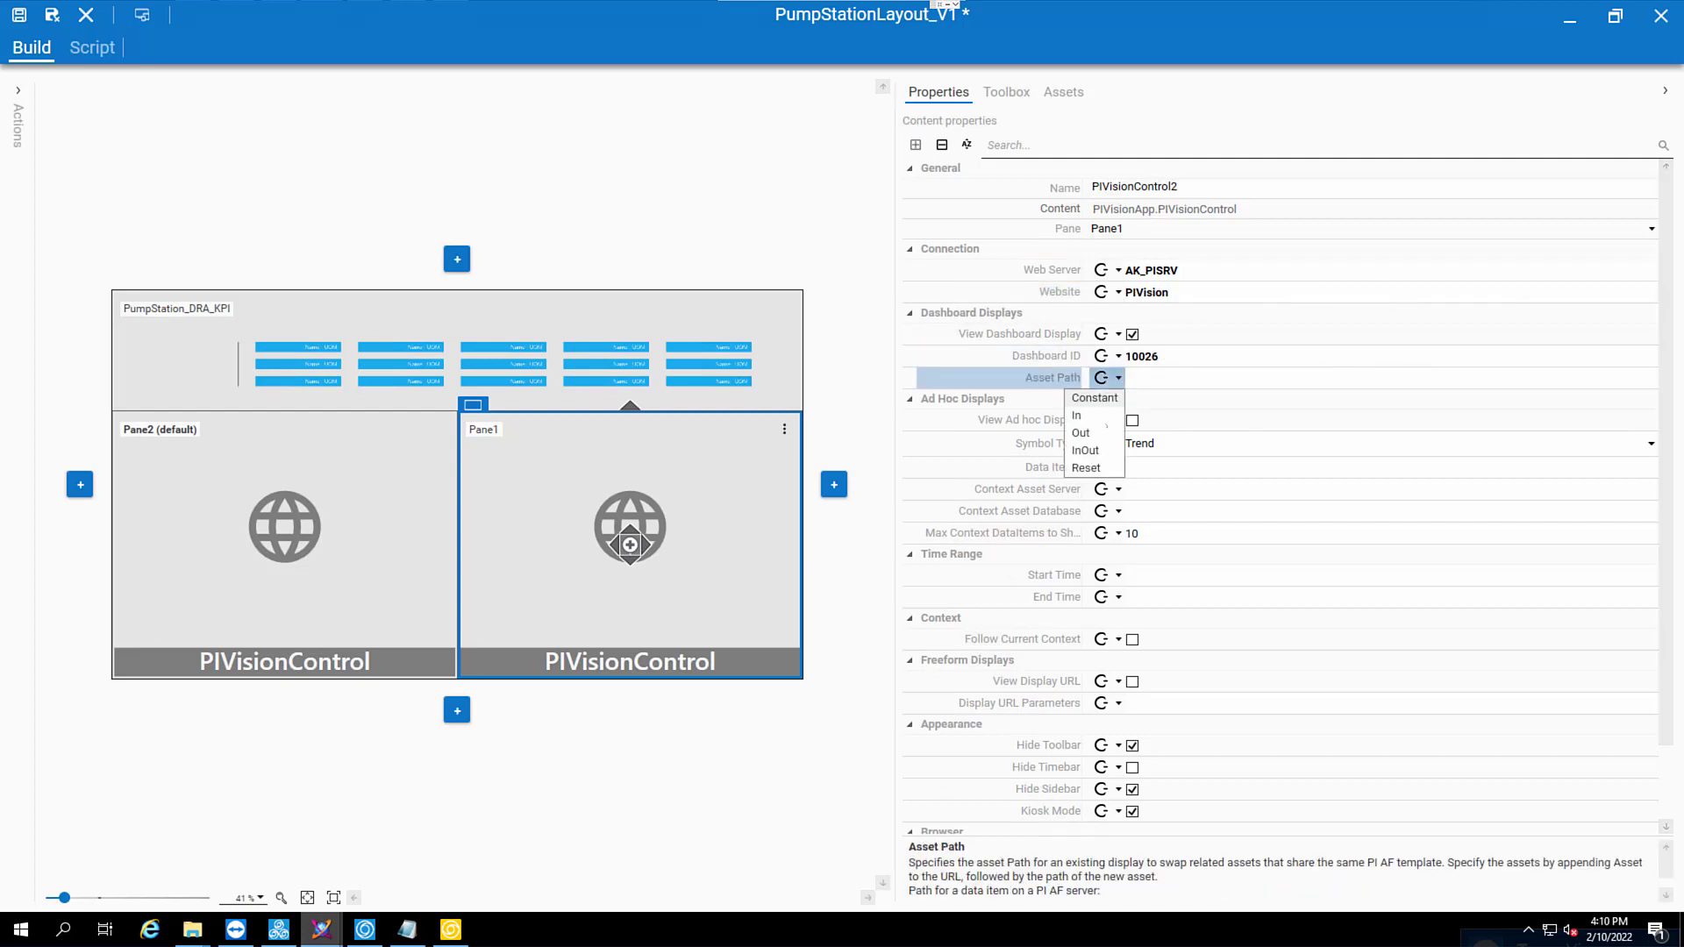
{"action": "left_click", "coordinate": [1092, 450]}
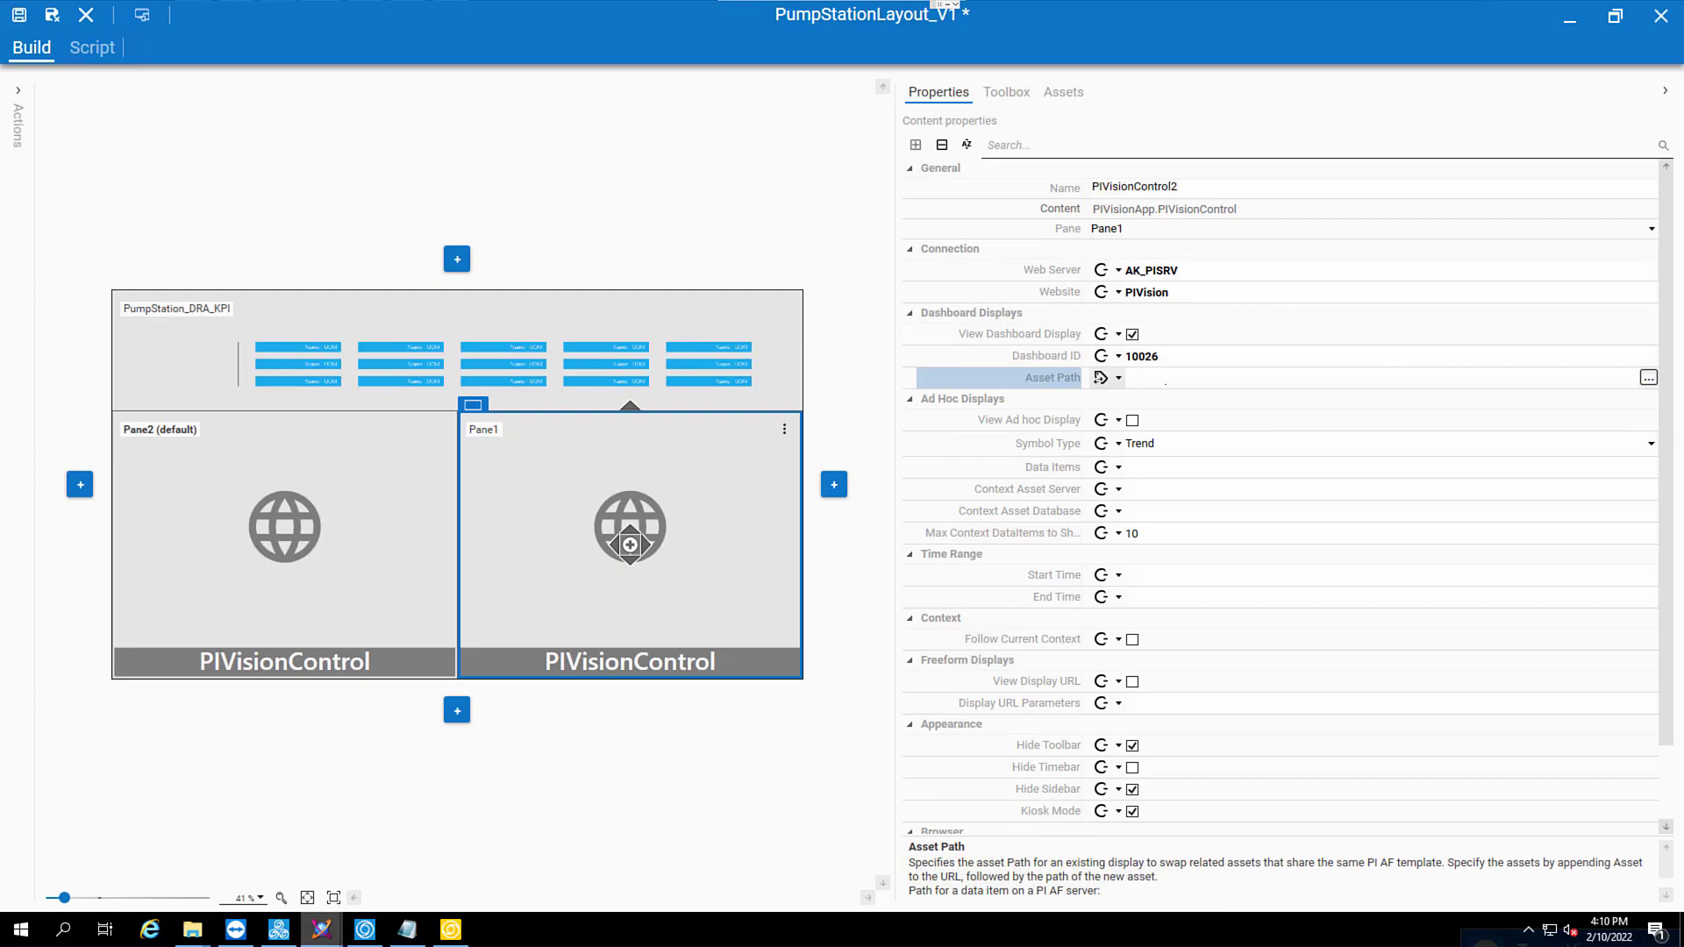
{"action": "left_click", "coordinate": [1165, 379]}
{"action": "type", "text": "?Asset"}
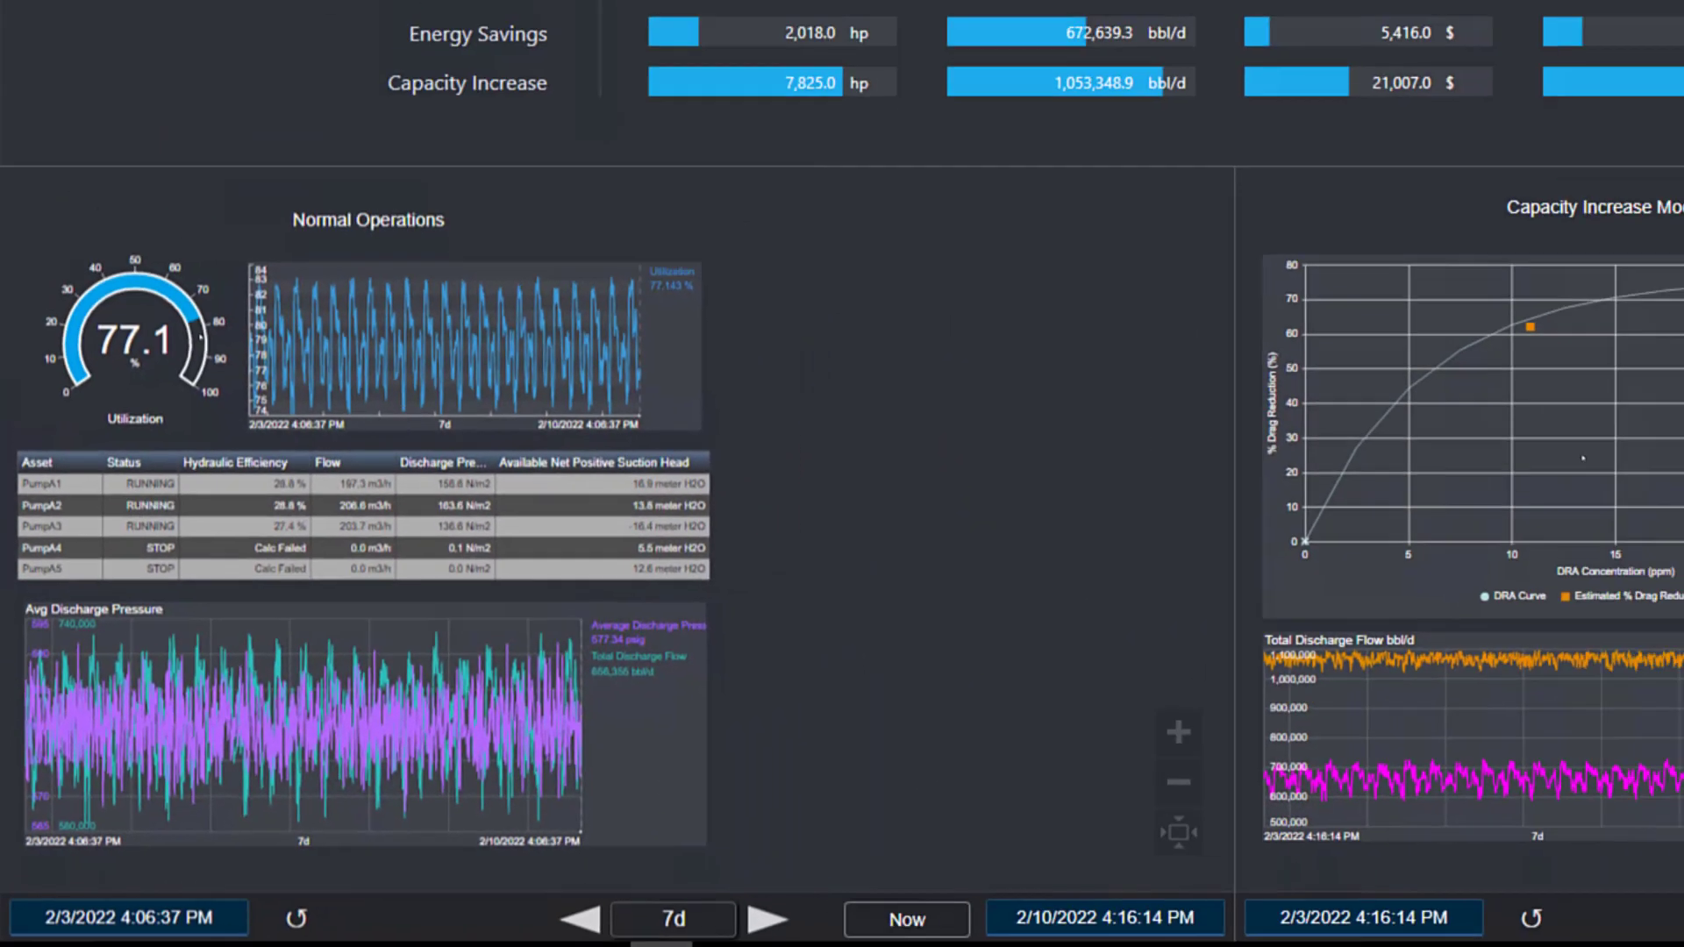
Add a third pane to the right of Pane1 and place a PIVisionControl from PIVisionApp in it.
{"action": "mouse_move", "coordinate": [250, 210]}
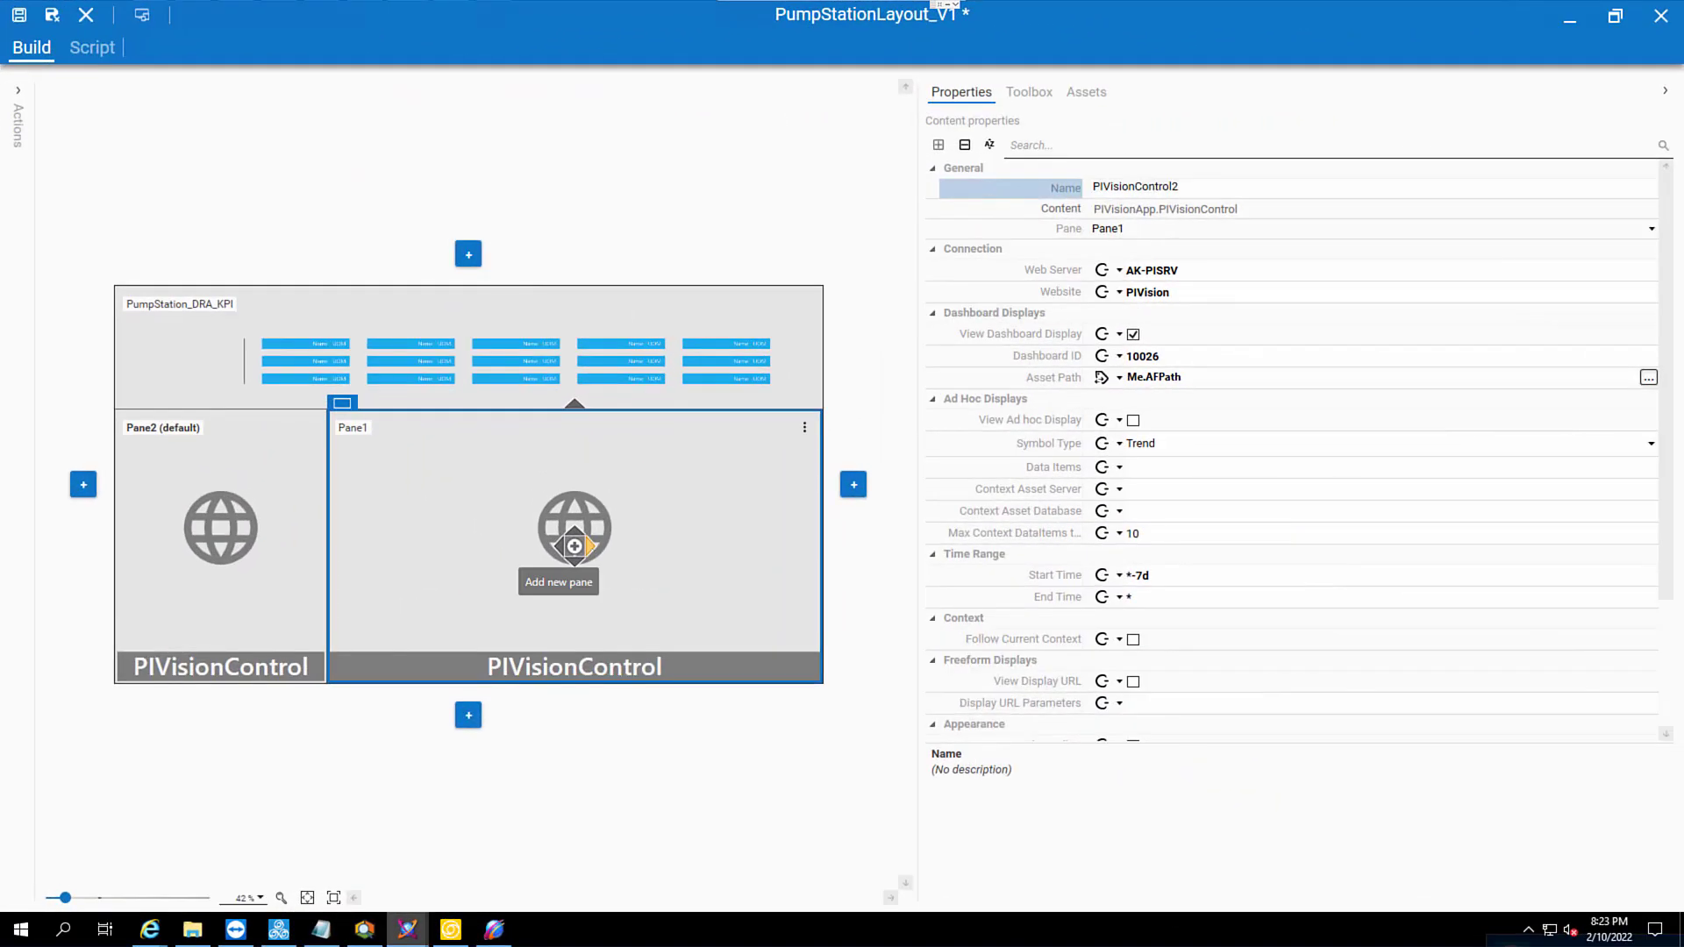
{"action": "left_click", "coordinate": [590, 546]}
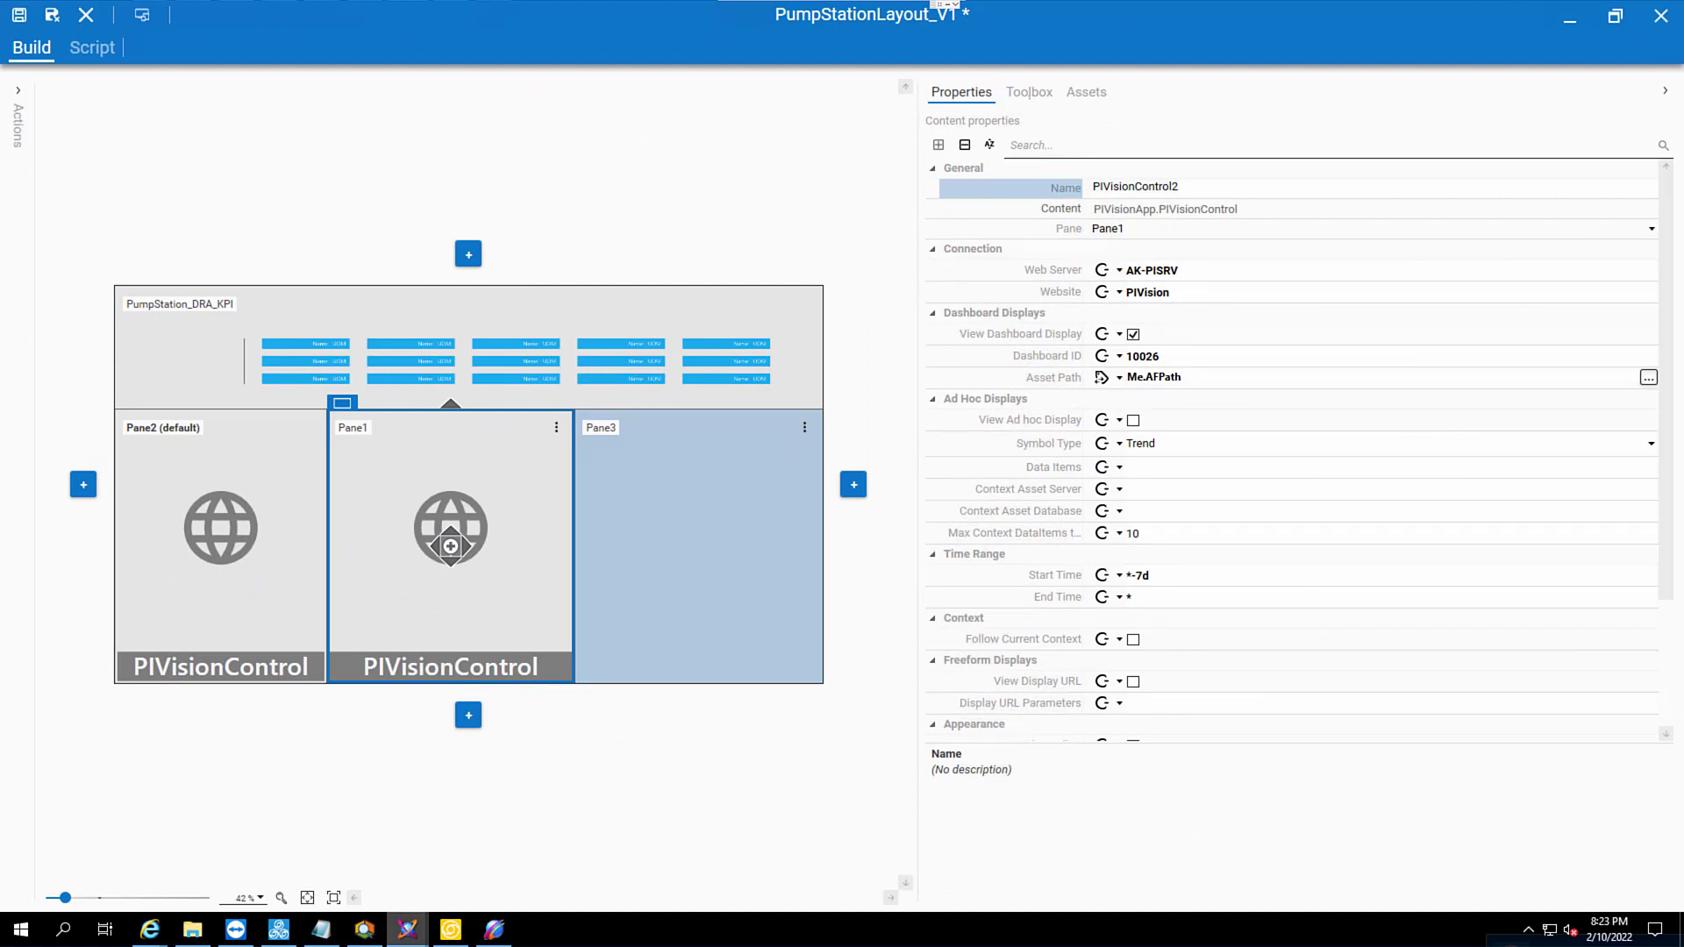
{"action": "left_click", "coordinate": [590, 546]}
{"action": "left_click", "coordinate": [1029, 92]}
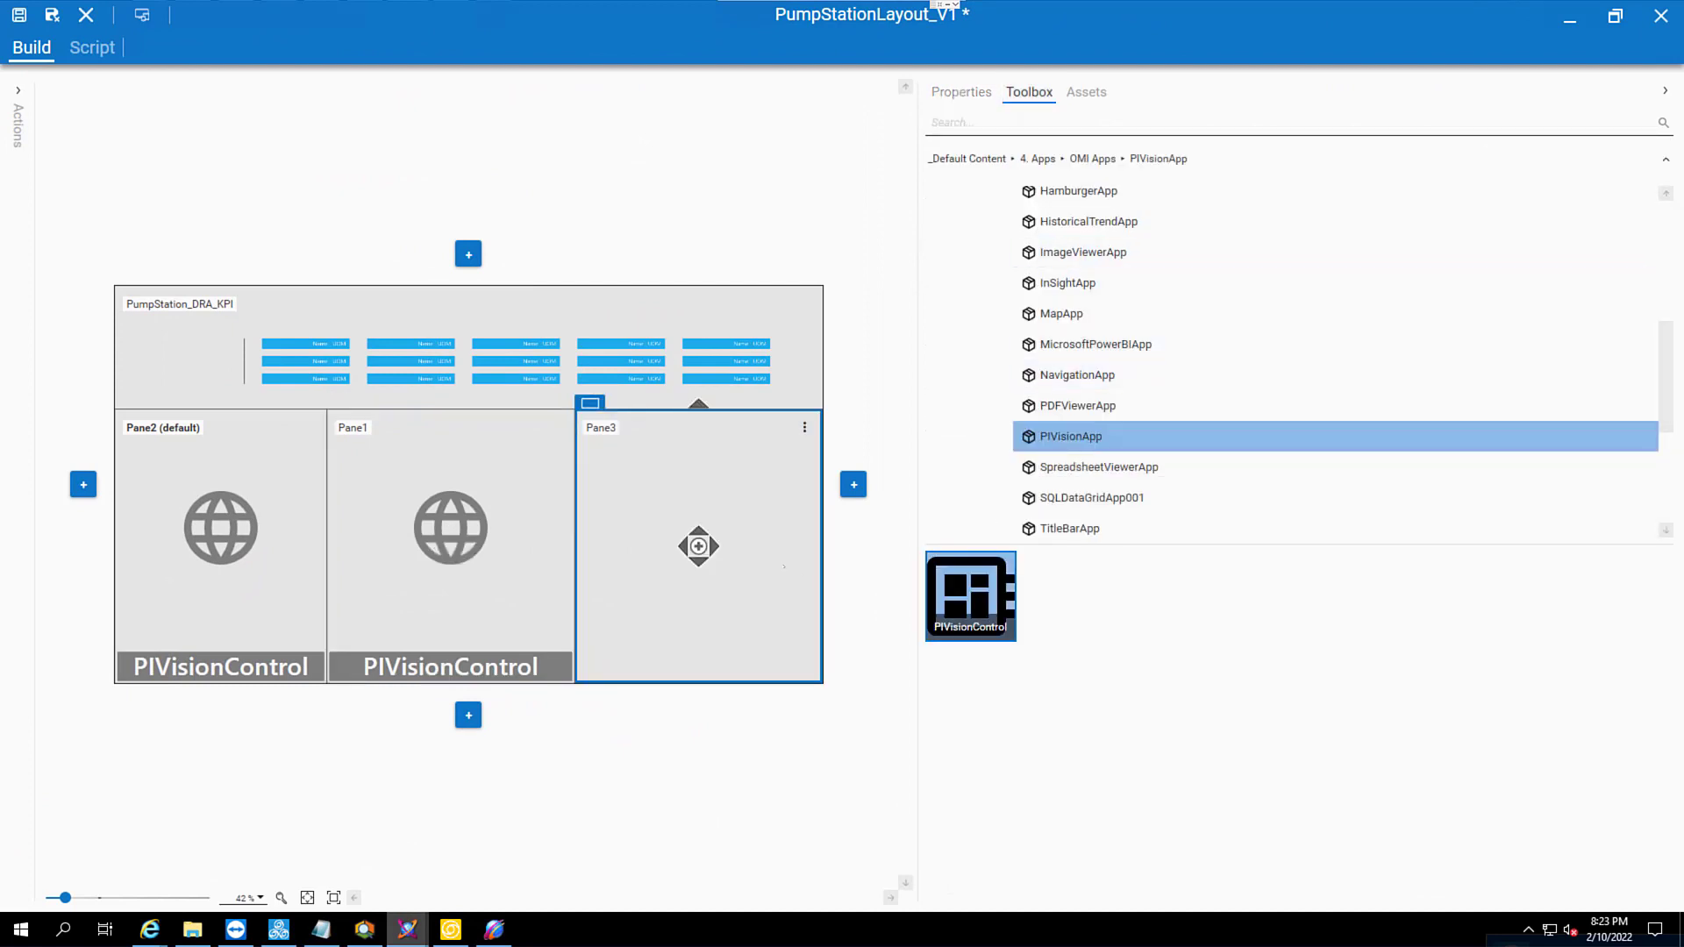
{"action": "left_click_drag", "start_coordinate": [975, 601], "coordinate": [772, 552]}
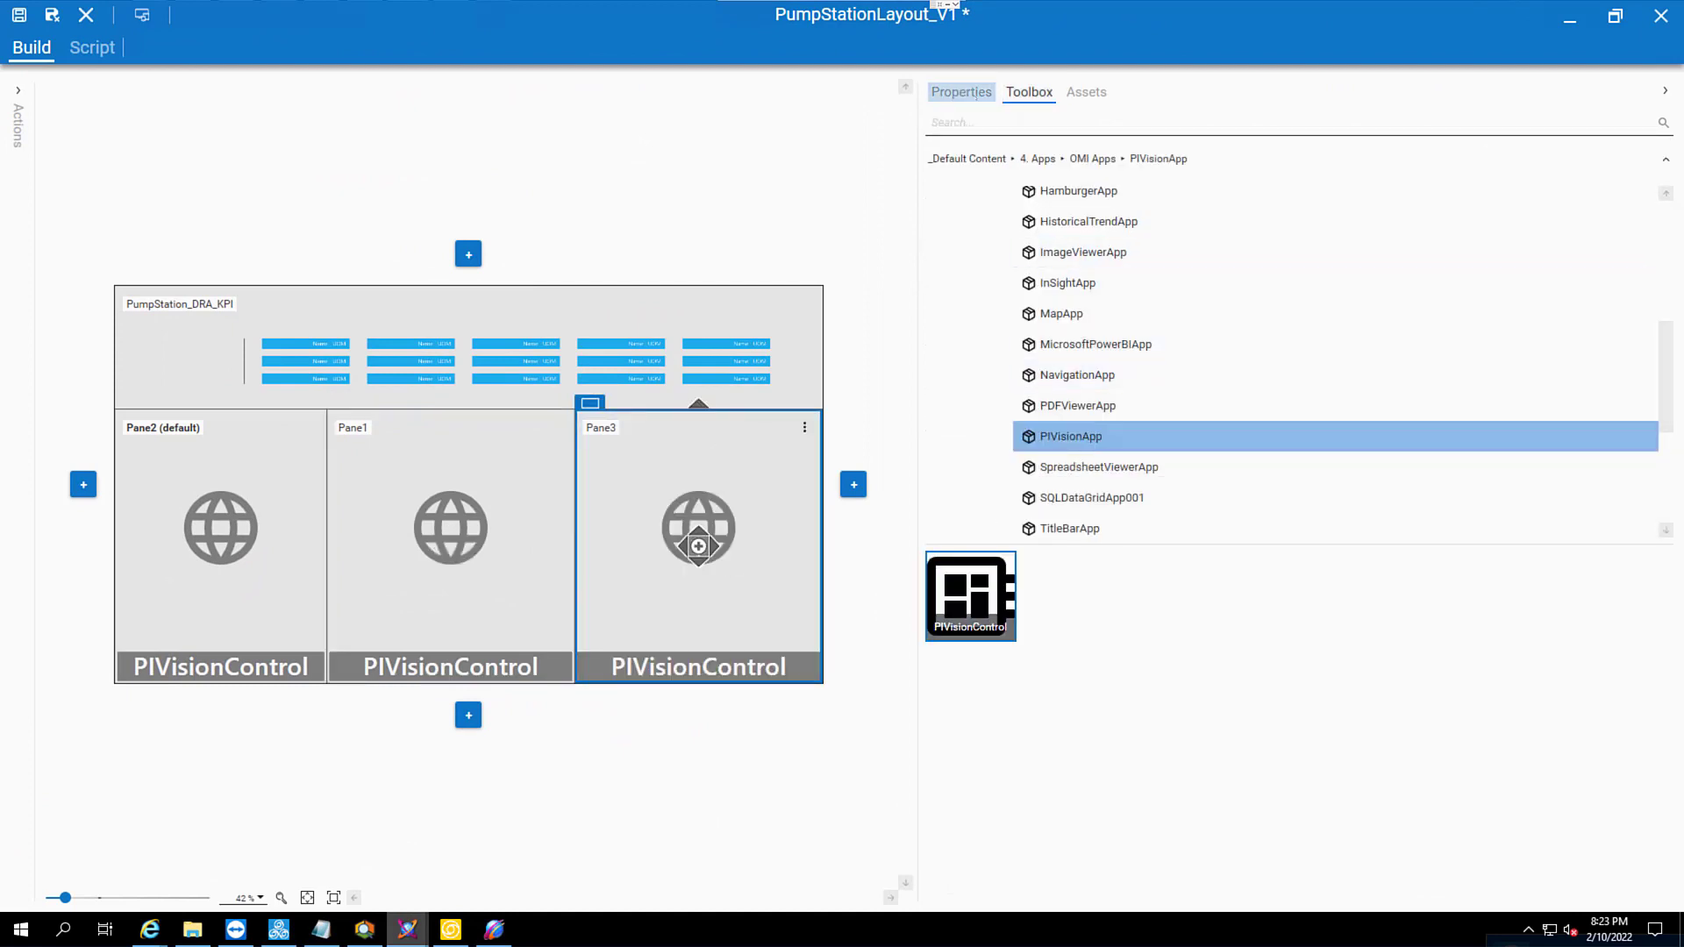
Set the third PIVisionControl's web server to AK-PISRV and its website to PIVision.
{"action": "left_click", "coordinate": [976, 92]}
{"action": "left_click", "coordinate": [1229, 270]}
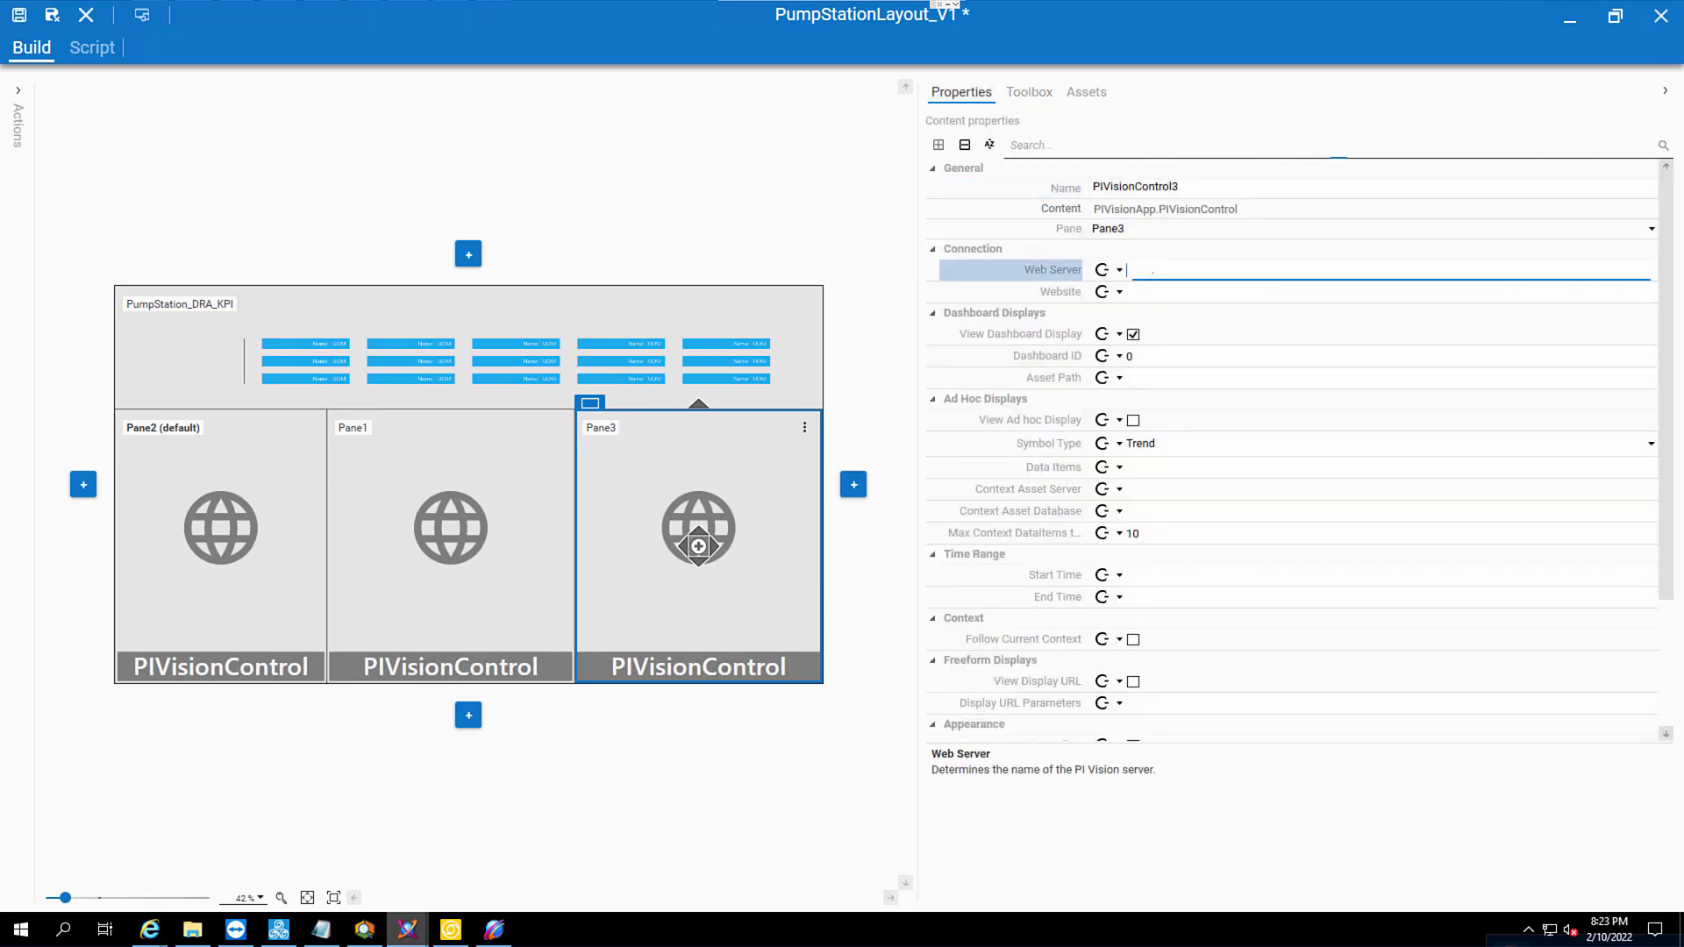
{"action": "type", "text": "AK-PISRV"}
{"action": "left_click", "coordinate": [1229, 292]}
{"action": "type", "text": "PI"}
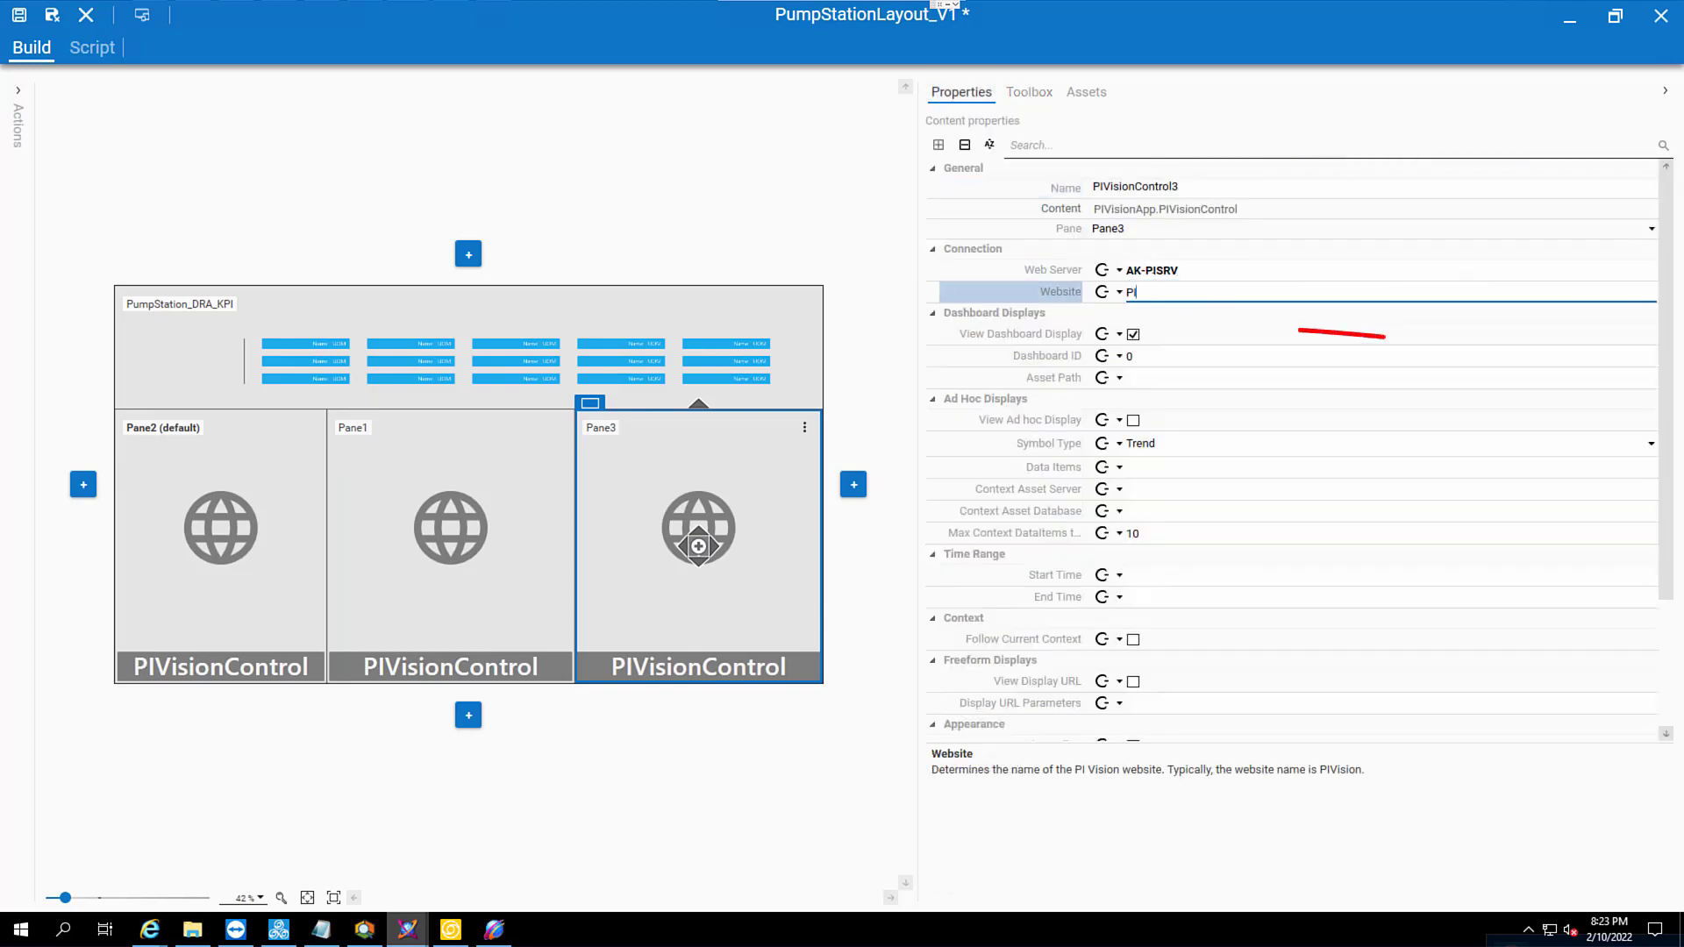
{"action": "type", "text": "Vision"}
Turn off View Dashboard Display and turn on View Display URL for the third PIVisionControl.
{"action": "left_click", "coordinate": [1133, 334]}
{"action": "scroll", "coordinate": [1134, 439], "scroll_direction": "down", "scroll_amount": 3}
{"action": "left_click", "coordinate": [1132, 560]}
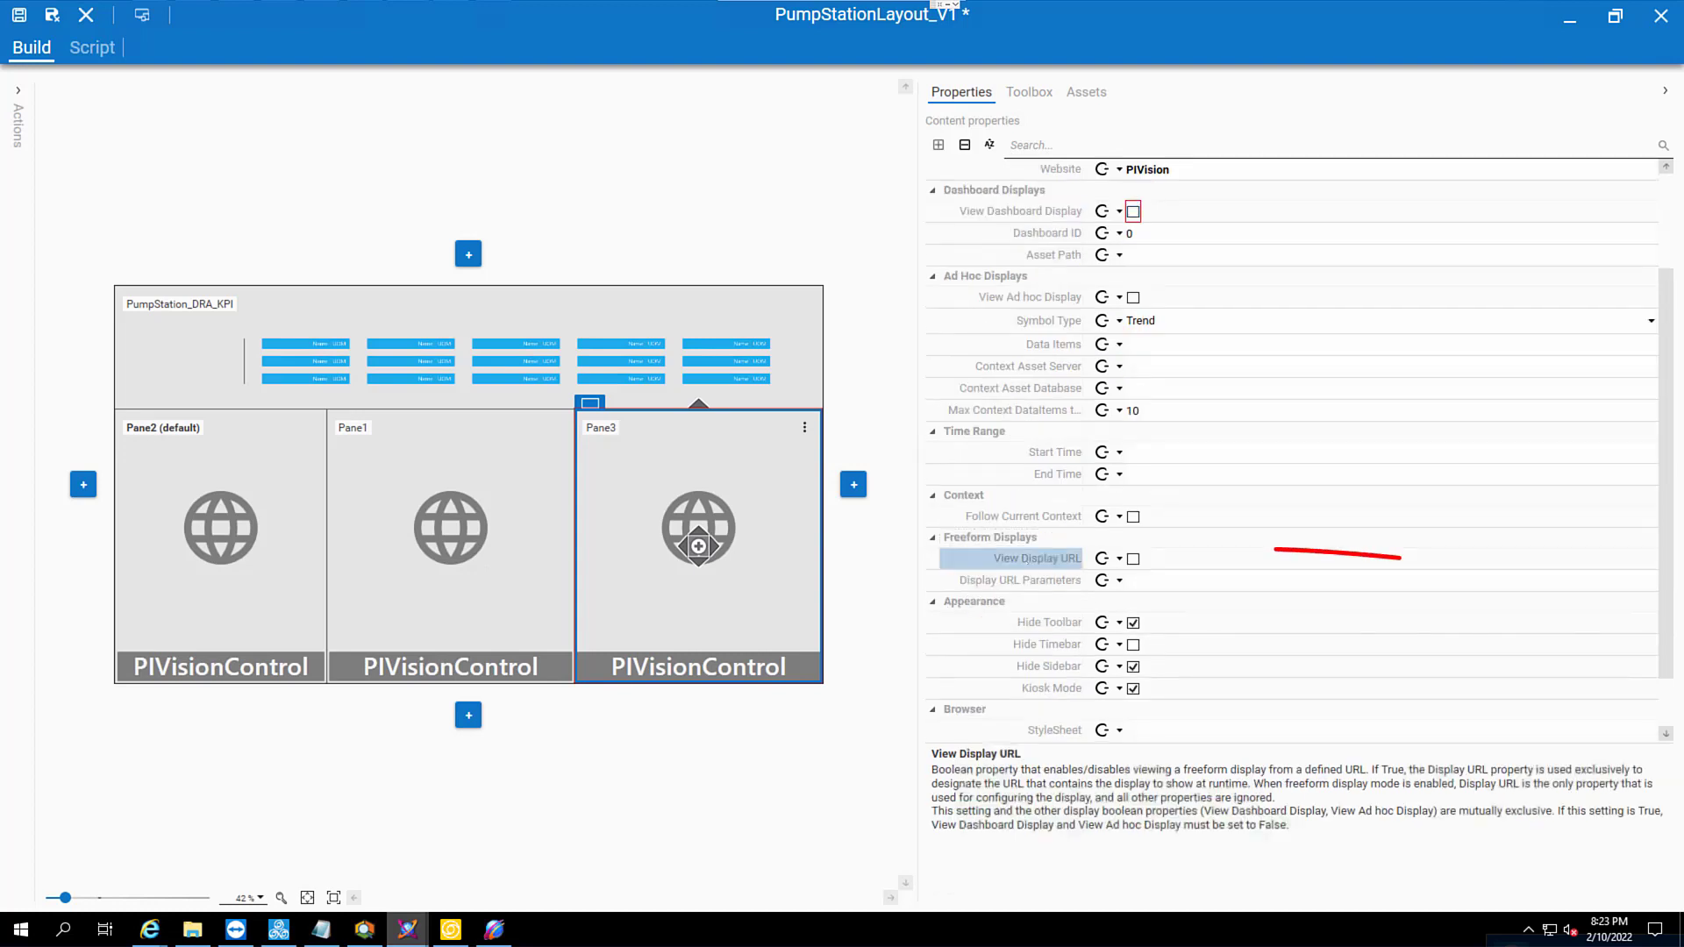
Bind the third control's Display URL Parameters to the expression "Displays/10027/ES?asset="+Me.AFPath+"&hidetoolbar&hidesidebar&mode=kioskmode".
{"action": "left_click", "coordinate": [1119, 581]}
{"action": "left_click", "coordinate": [1093, 633]}
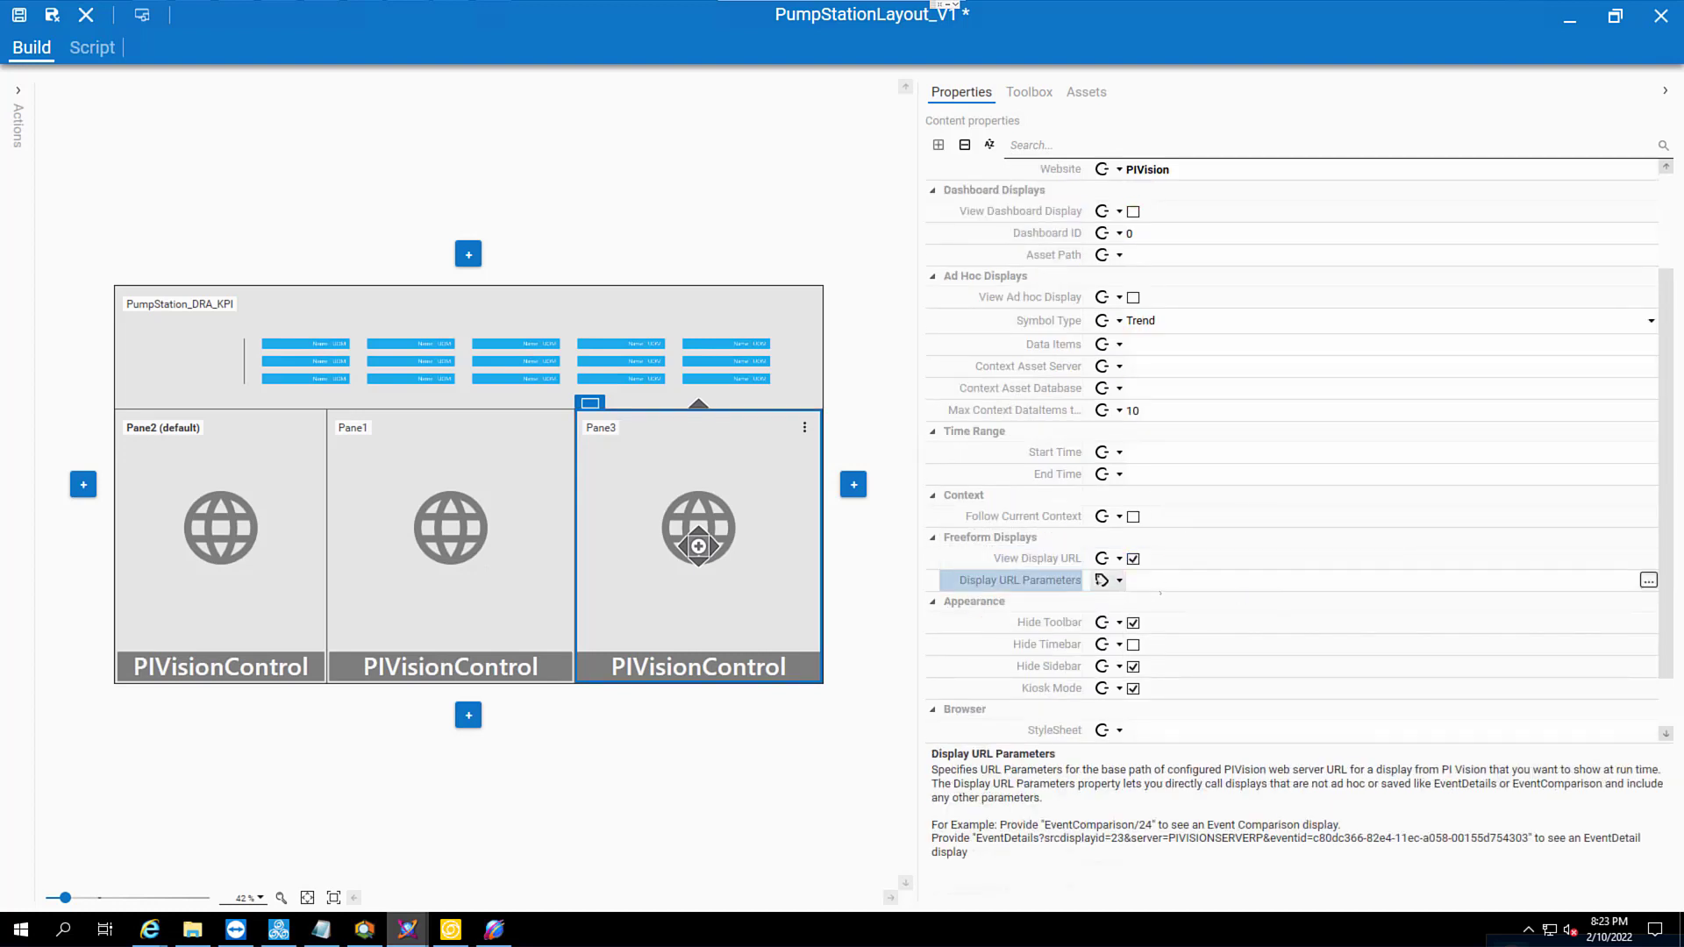
{"action": "left_click", "coordinate": [1164, 581]}
{"action": "type", "text": "\"Displays/10027/ES?asse"}
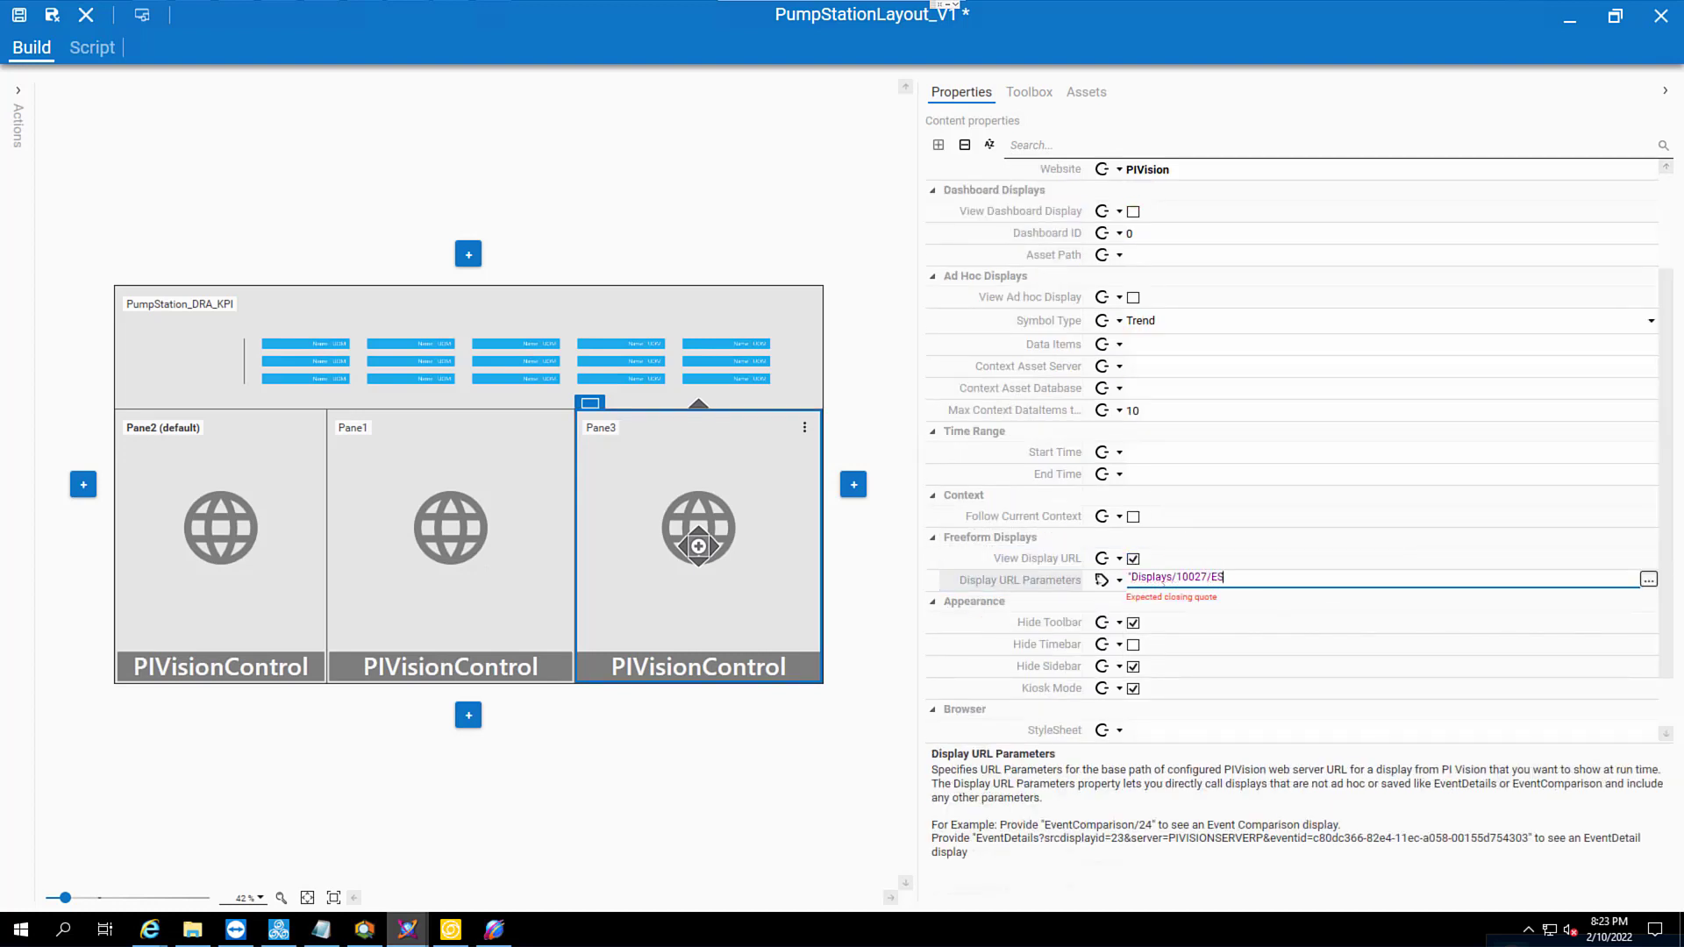
{"action": "type", "text": "t='+Me.AFPath+'&hidetoolbar&hidesidebar&mode=kioskmode'"}
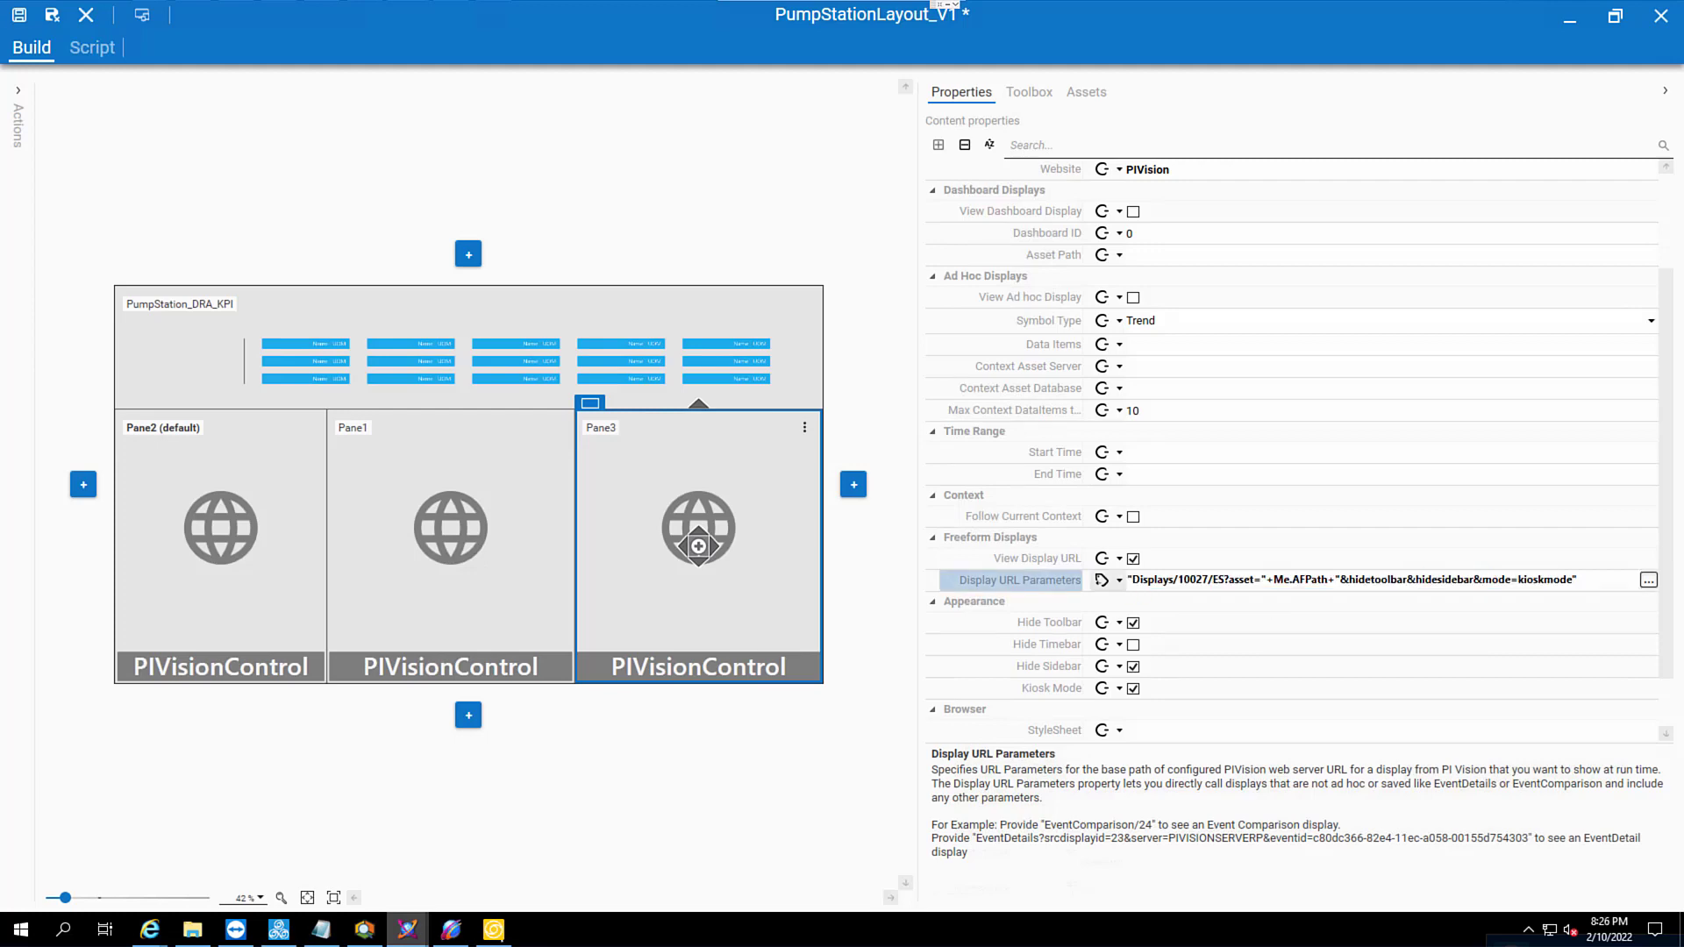
Switch to the running AVEVA Operations Management Interface application and navigate to Pump Station B.
{"action": "left_click", "coordinate": [494, 930]}
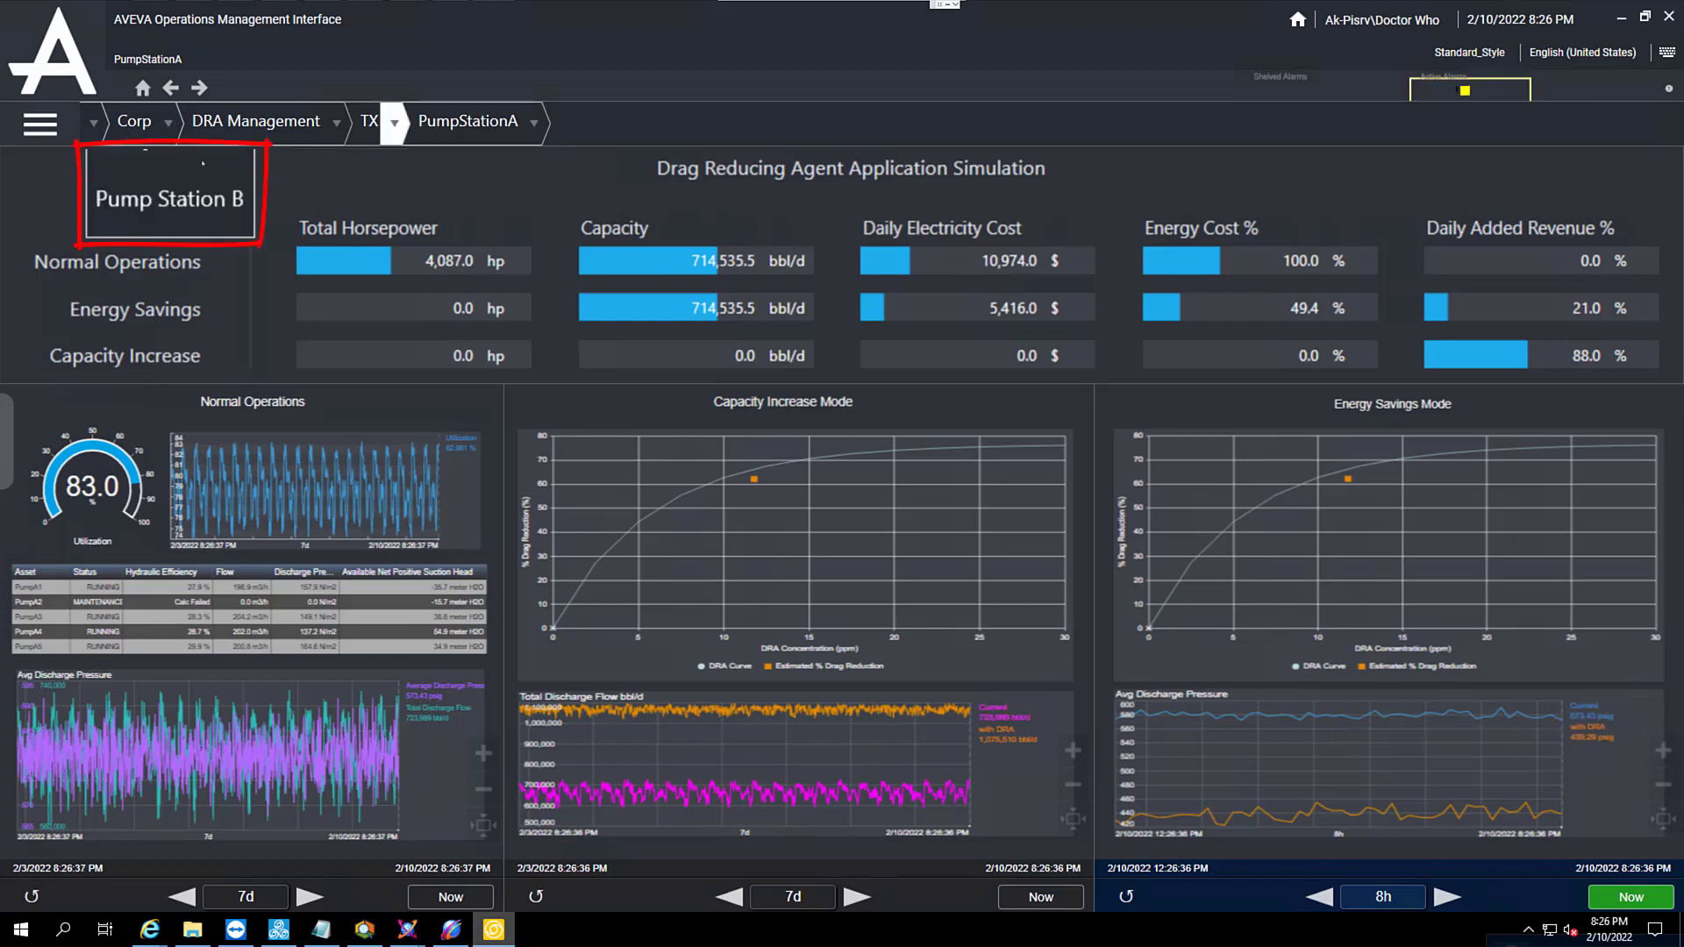
{"action": "left_click", "coordinate": [169, 200]}
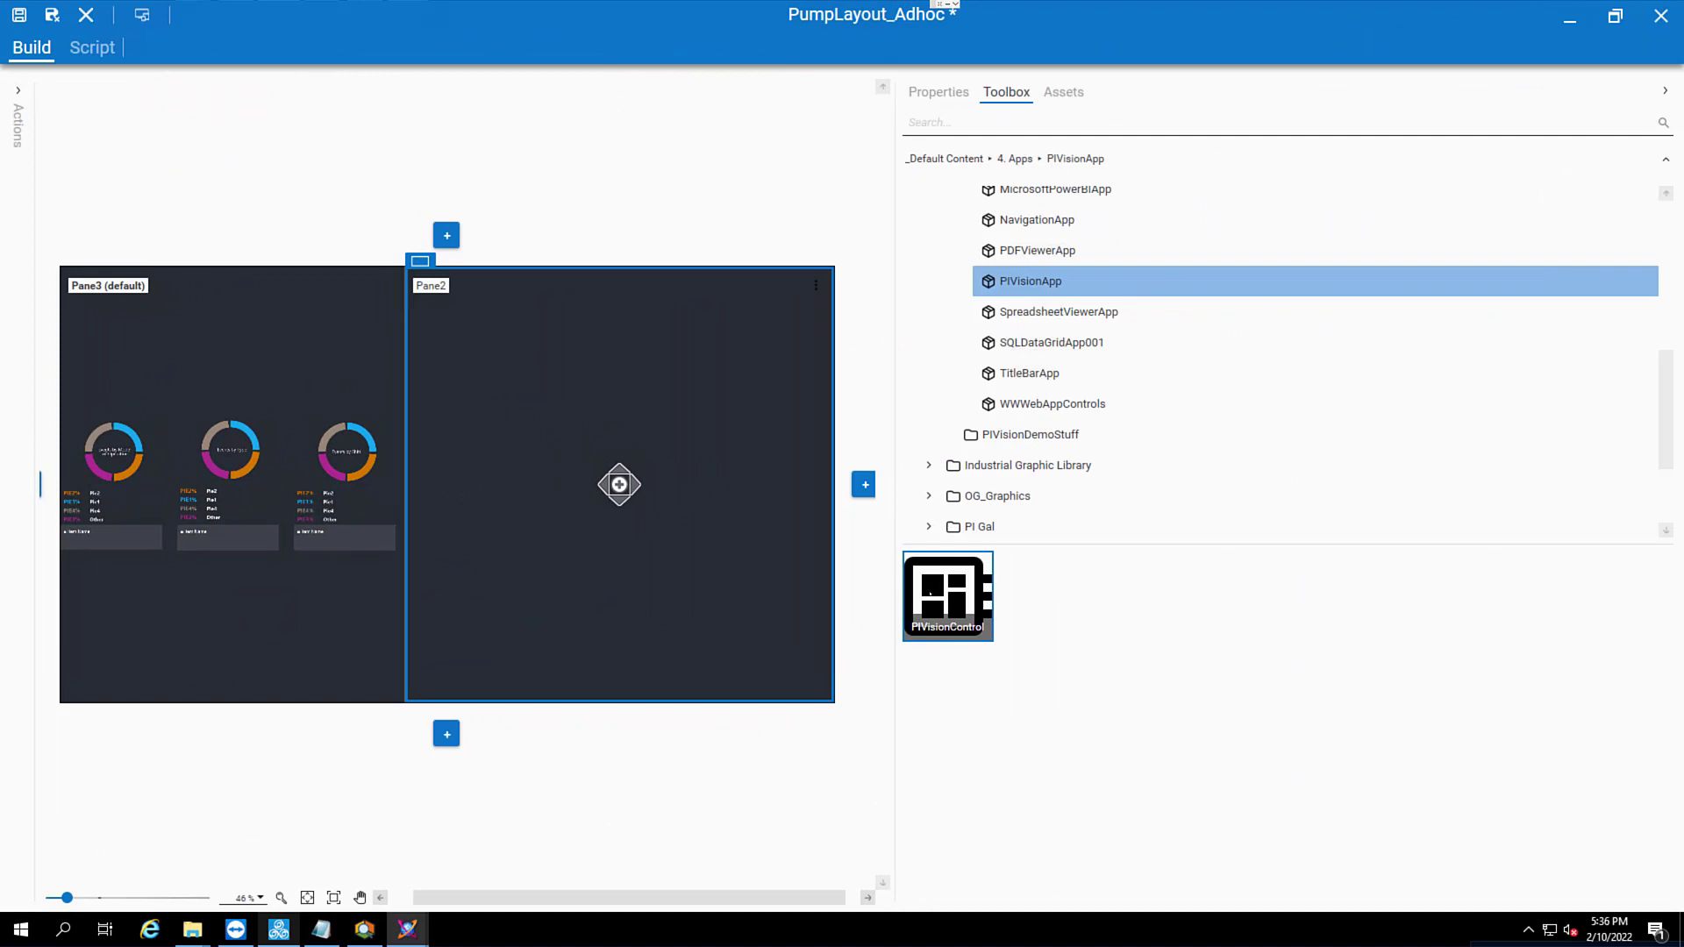
Place a PIVisionControl in Pane2 of PumpLayout_Adhoc and set its web server to AK-PISRV and website to PIVision.
{"action": "left_click_drag", "start_coordinate": [930, 594], "coordinate": [774, 566]}
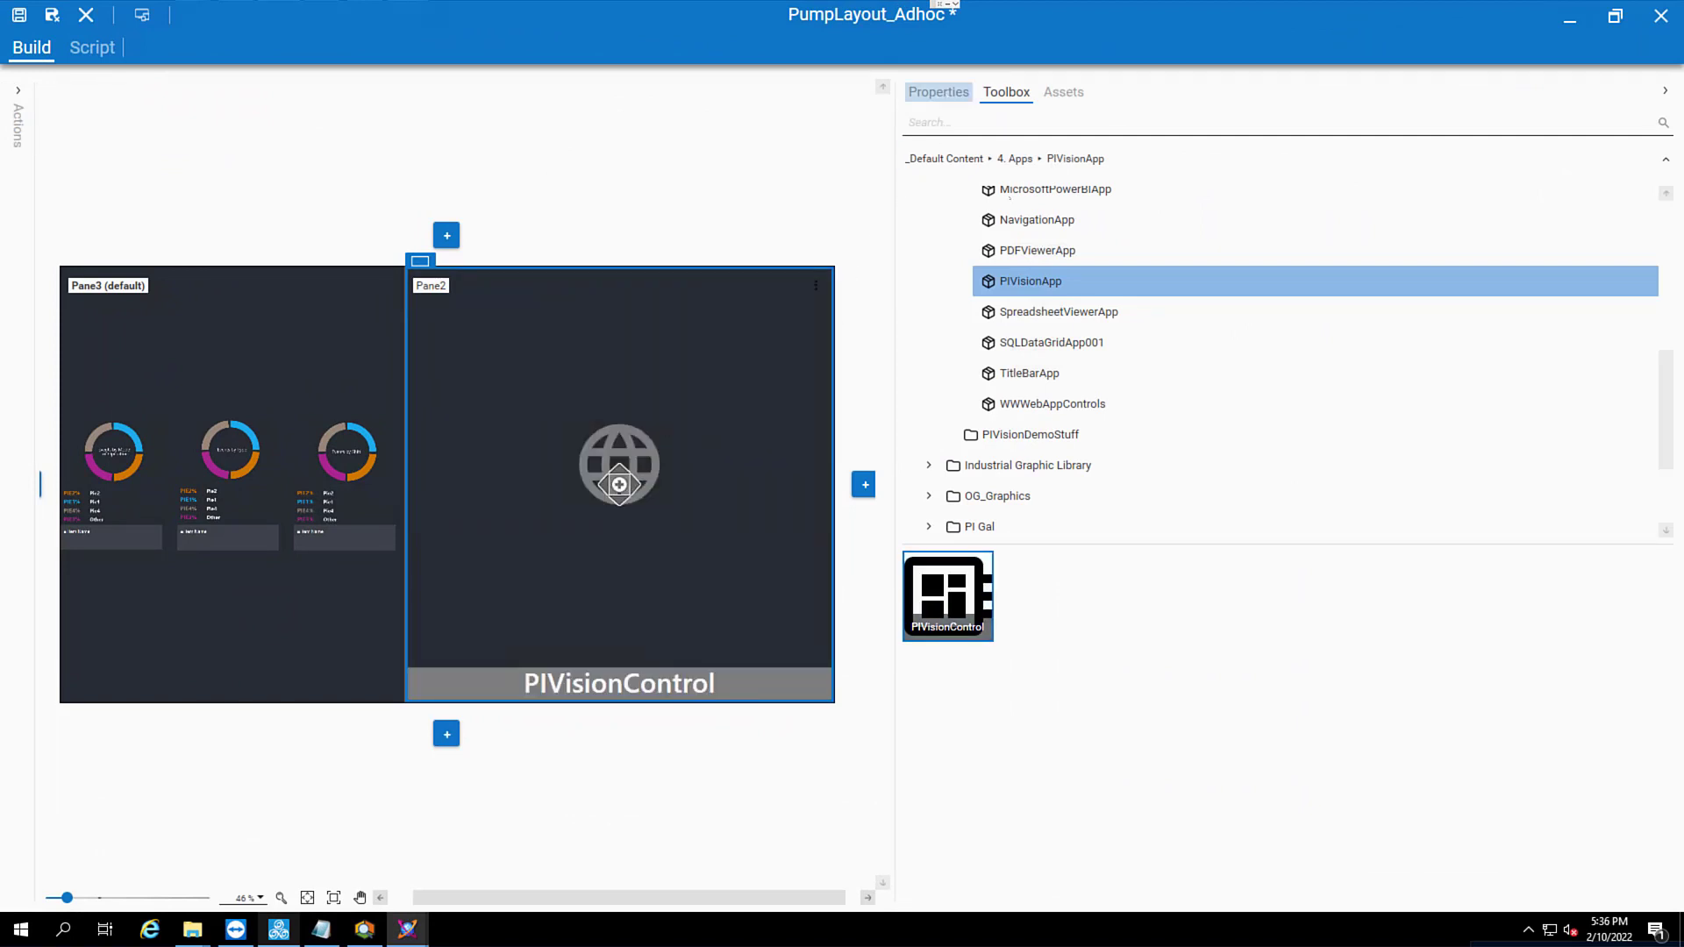
{"action": "left_click", "coordinate": [939, 92]}
{"action": "left_click", "coordinate": [1165, 271]}
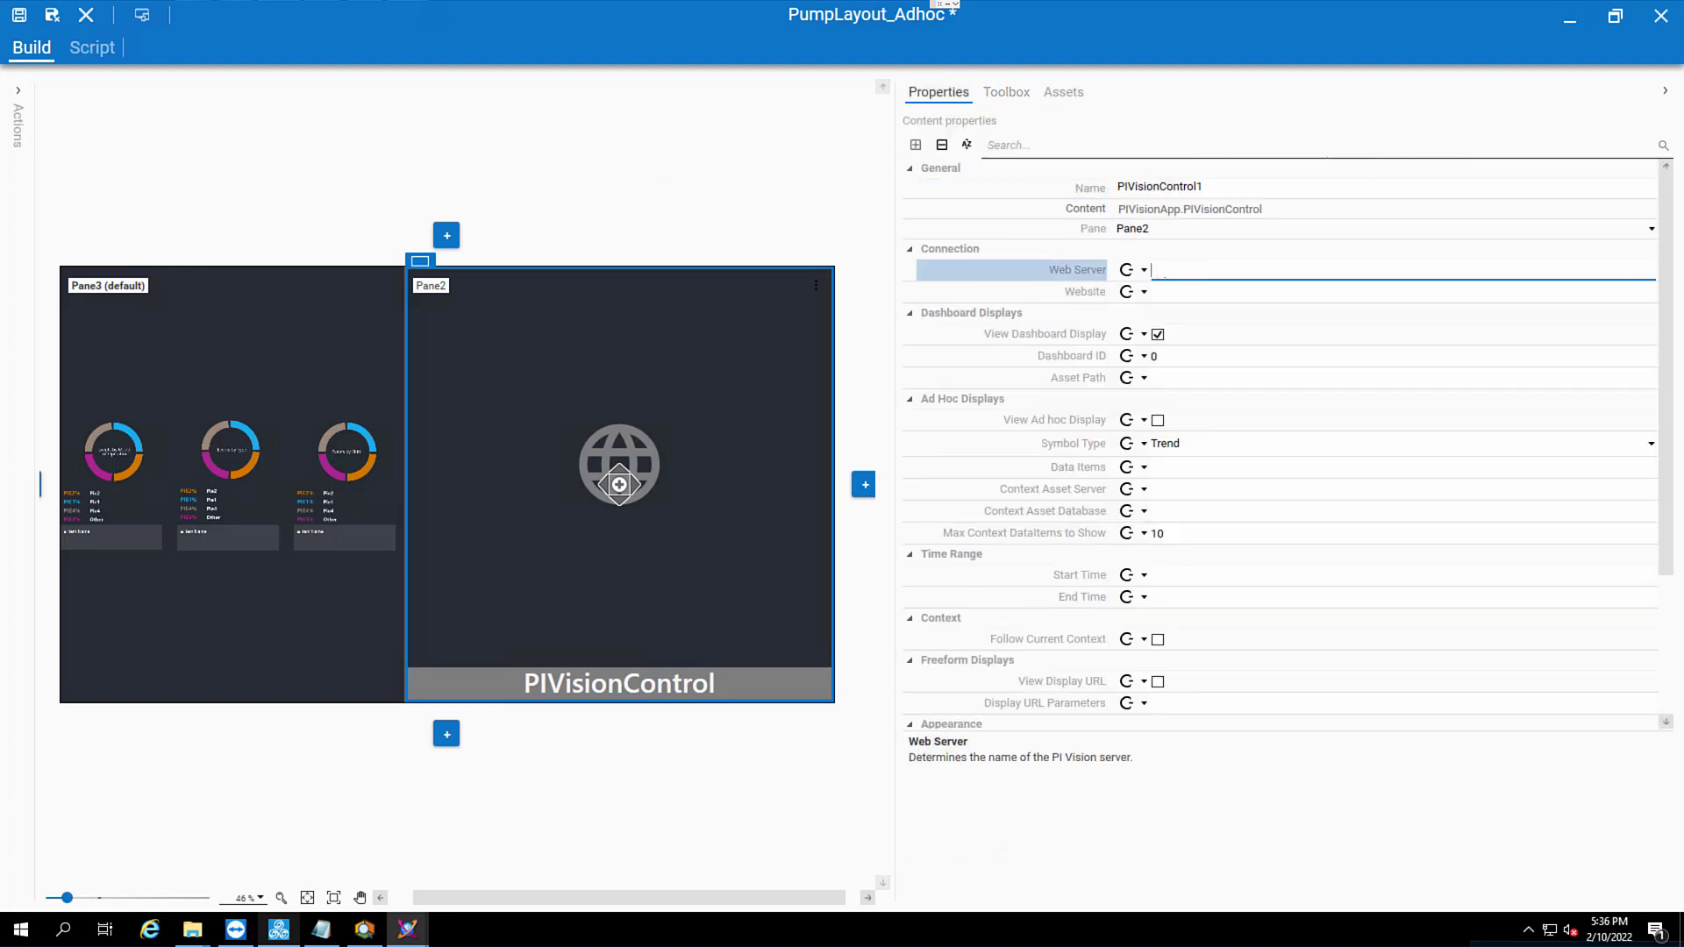
{"action": "type", "text": "AK-PISRV"}
{"action": "key", "text": "Tab"}
{"action": "type", "text": "PIVision"}
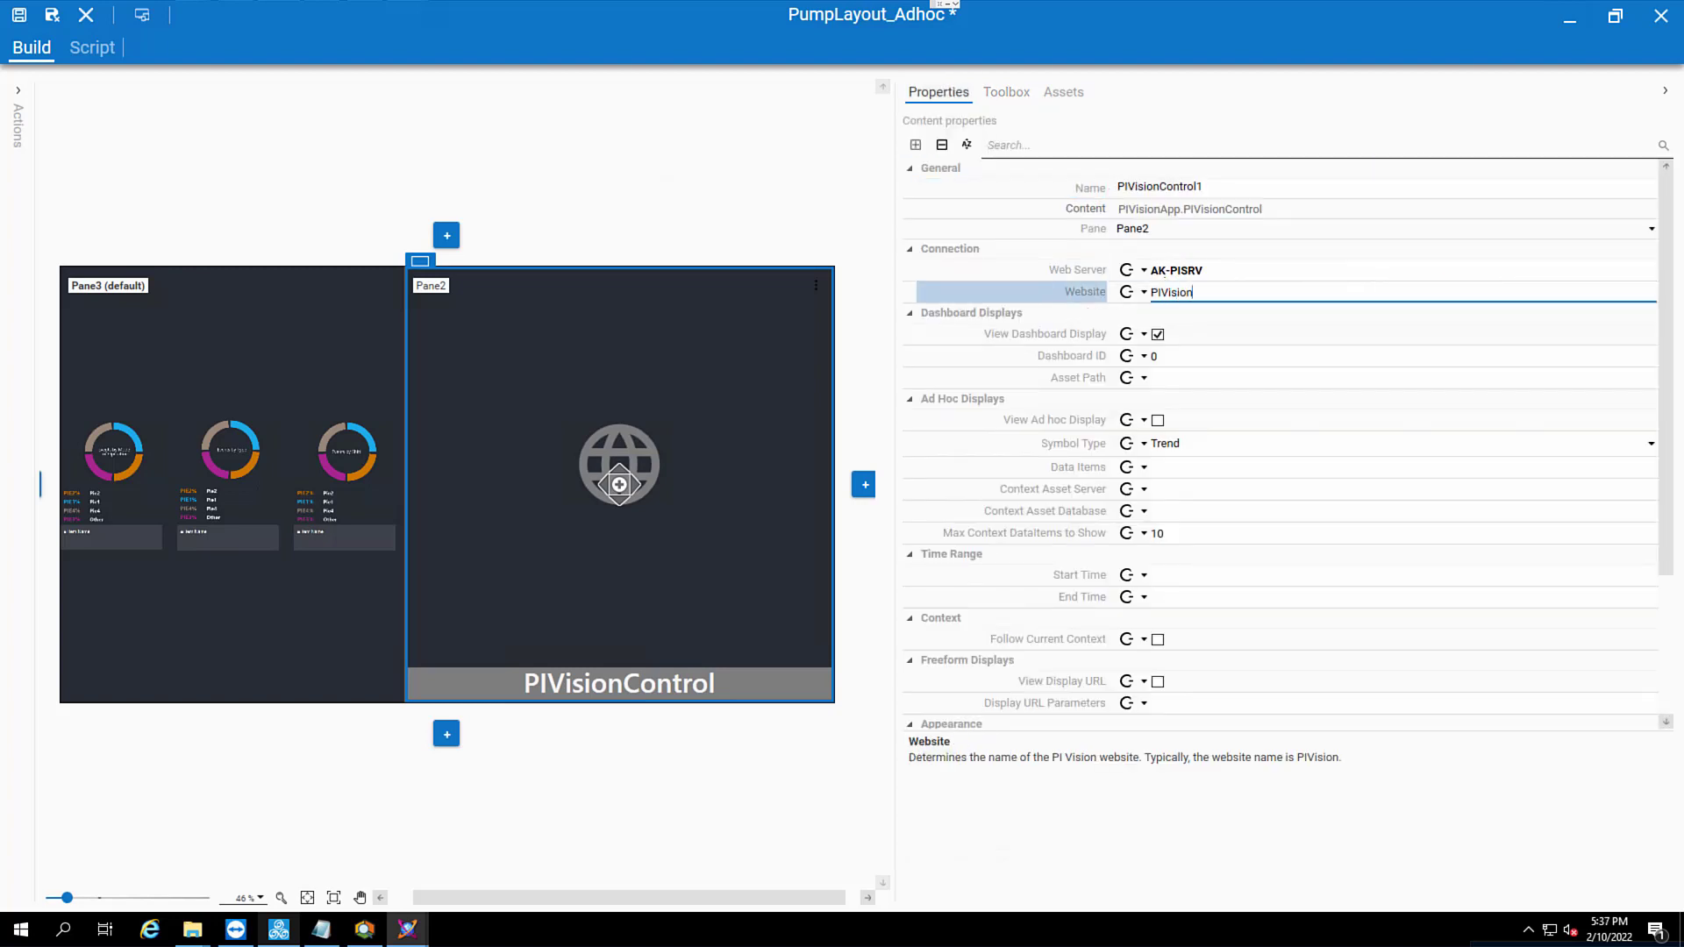
{"action": "key", "text": "Return"}
Turn off View Dashboard Display and turn on View Ad hoc Display with Trend as the symbol type.
{"action": "left_click", "coordinate": [1158, 335]}
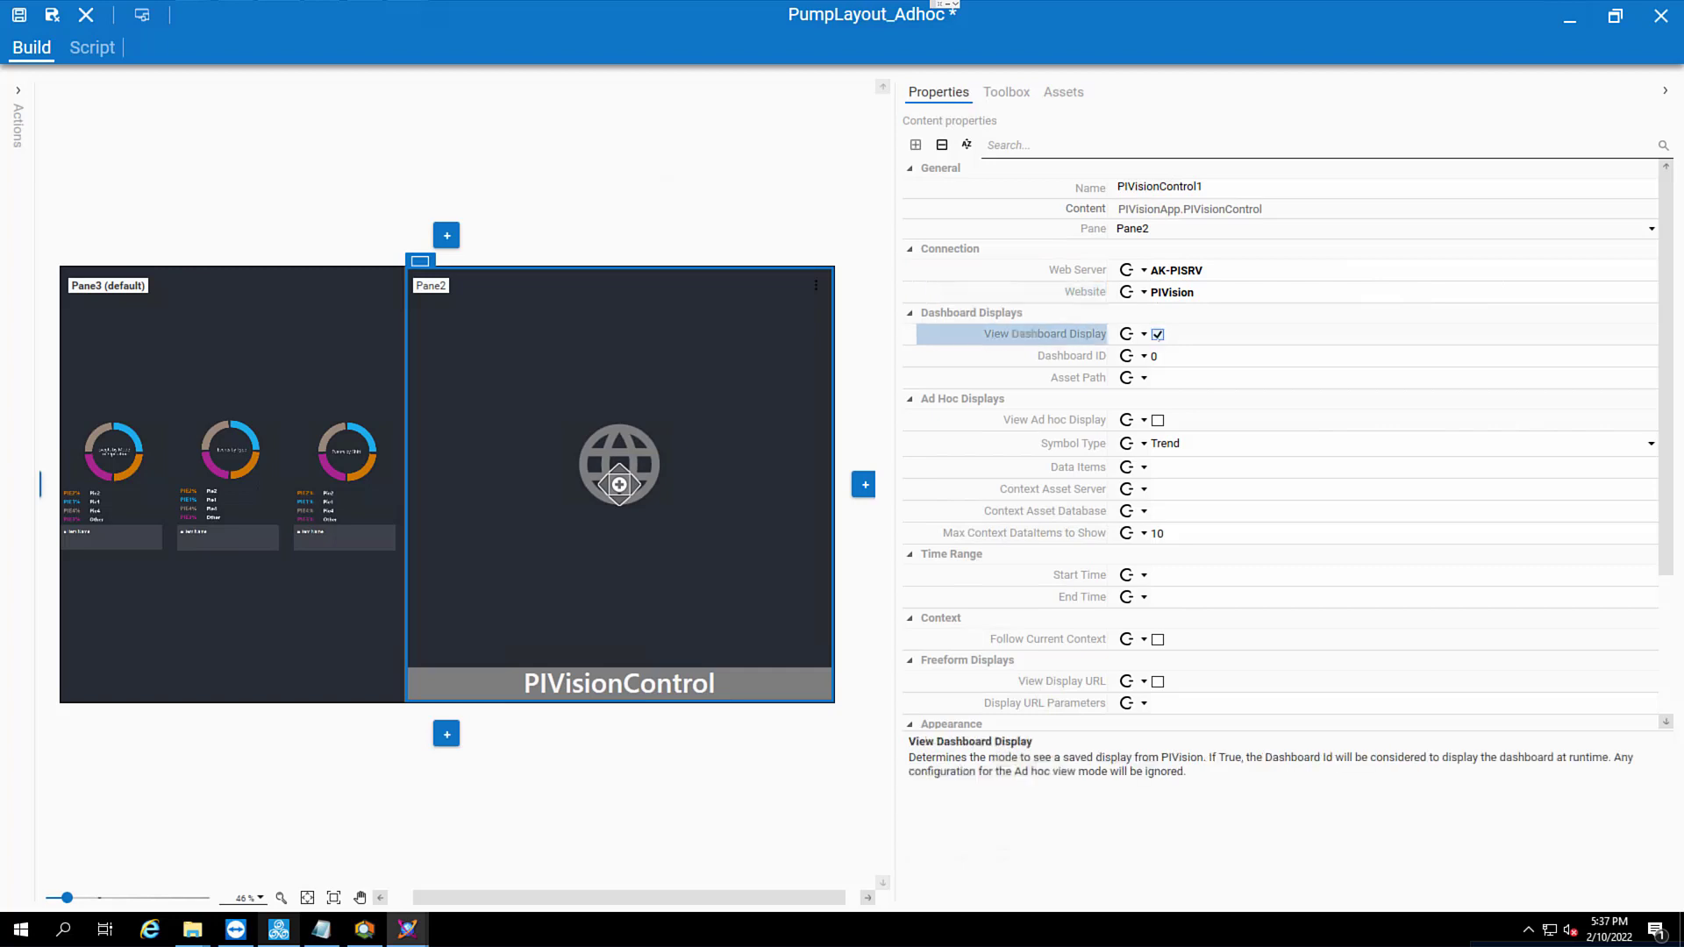
{"action": "left_click", "coordinate": [1158, 420]}
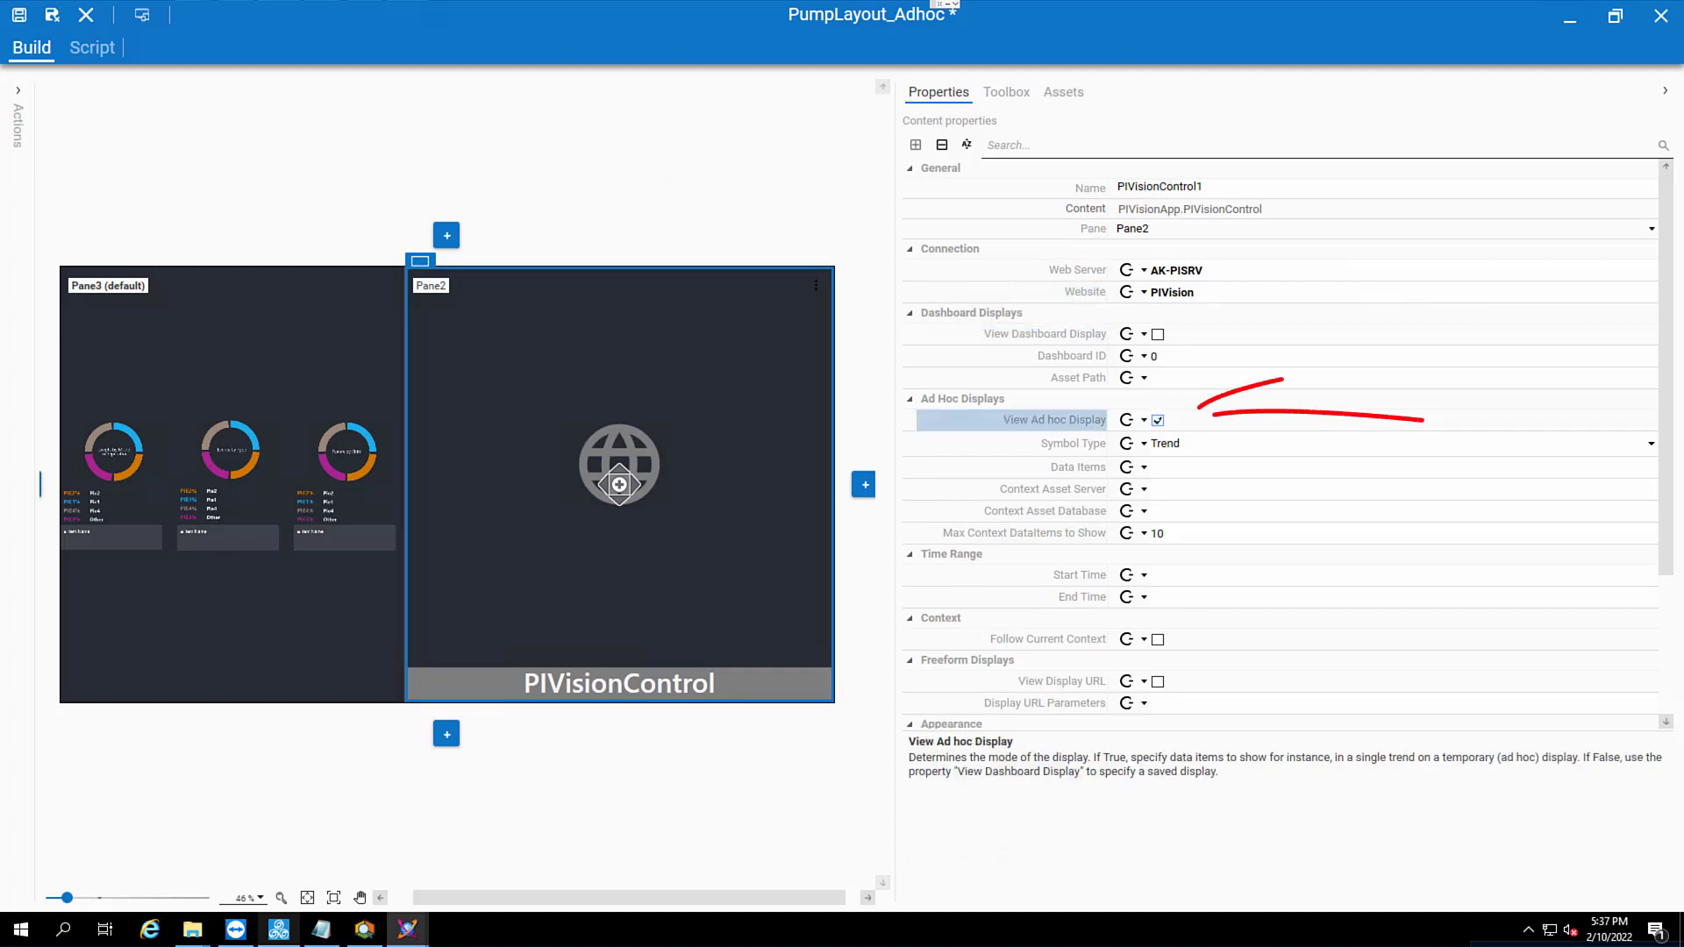
{"action": "left_click", "coordinate": [1174, 444]}
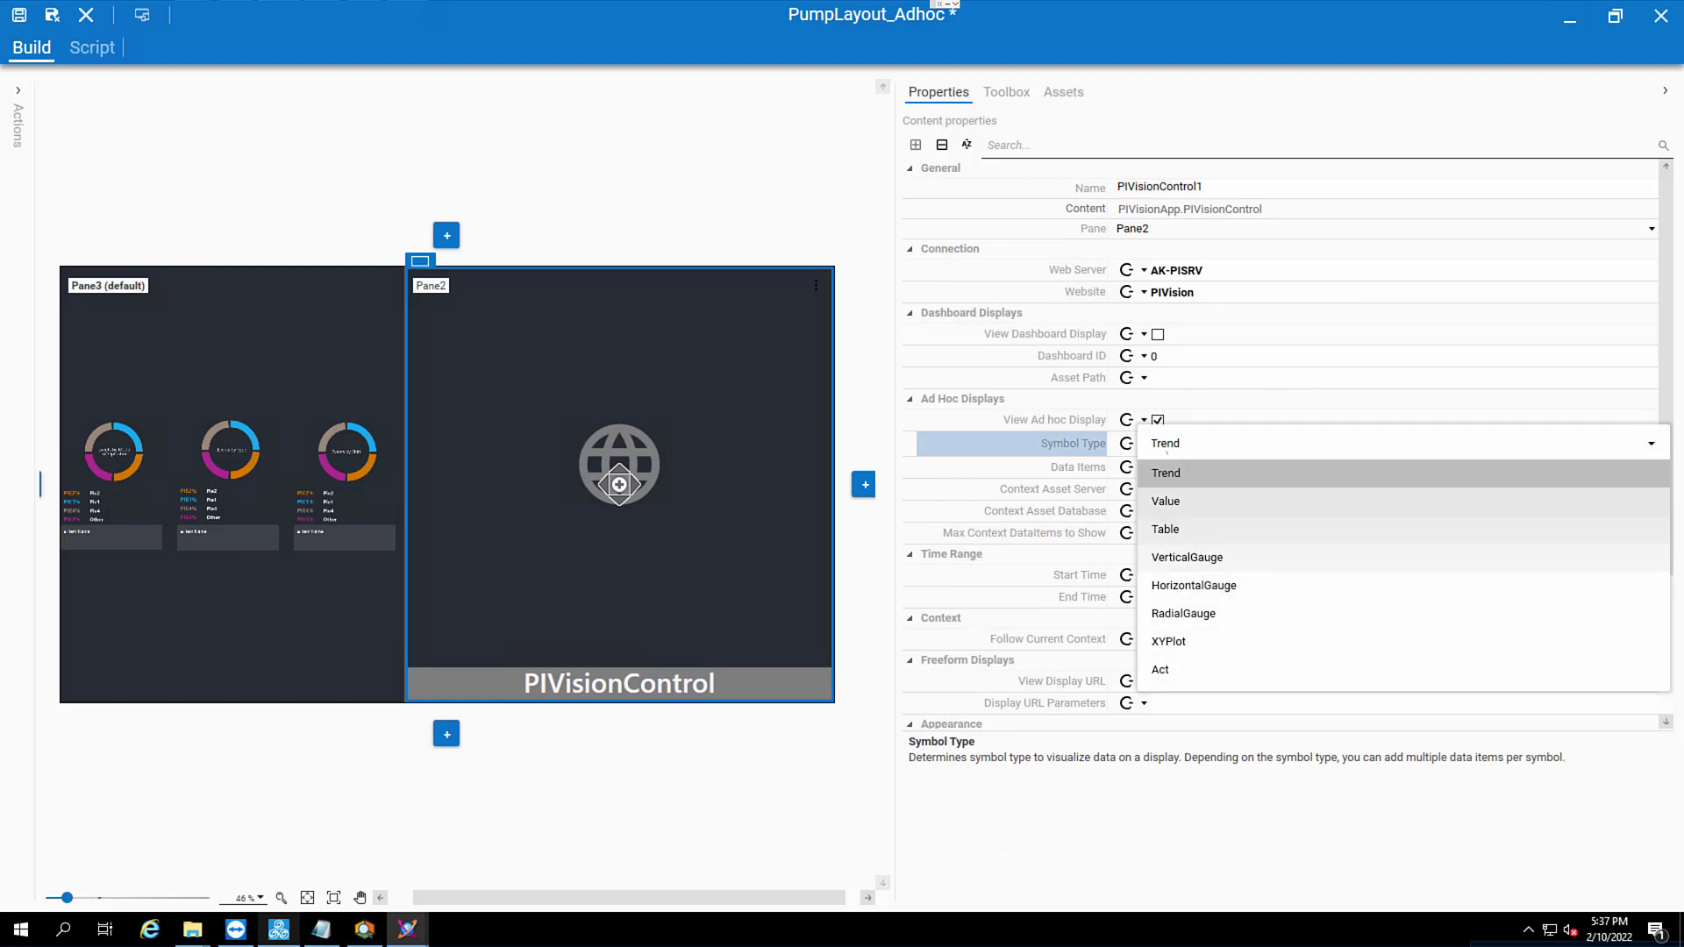
{"action": "left_click", "coordinate": [1167, 472]}
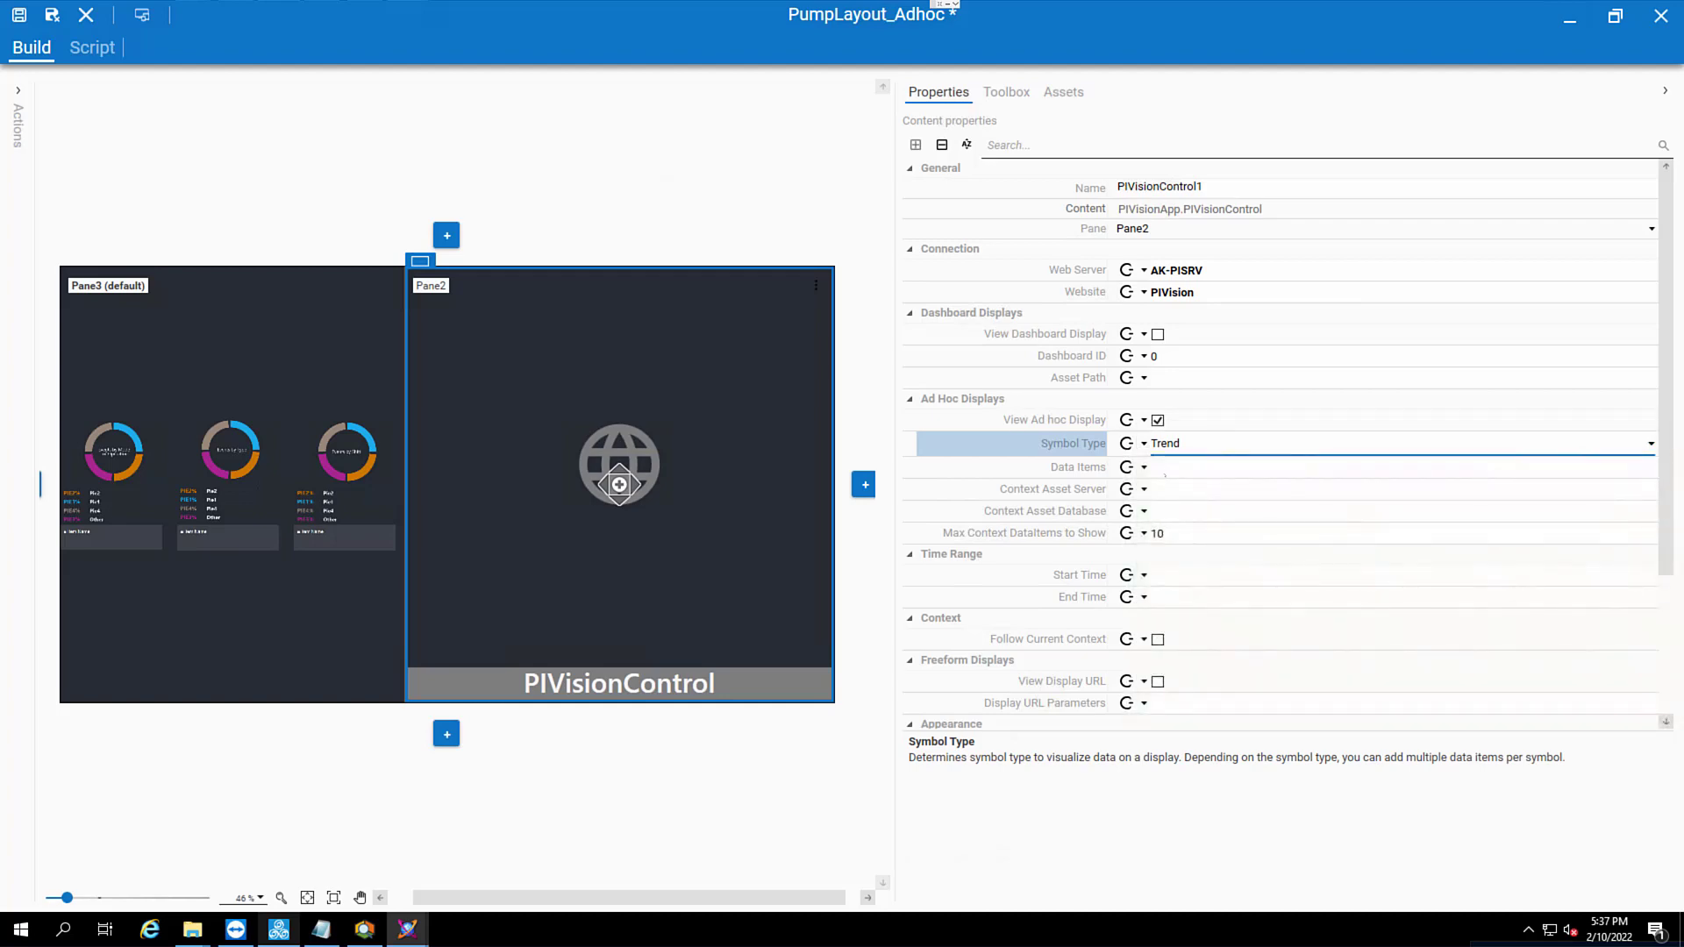
Paste the copied PumpA1 attribute paths into the control's Data Items and set that property to Constant.
{"action": "left_click", "coordinate": [1165, 472]}
{"action": "right_click", "coordinate": [1164, 472]}
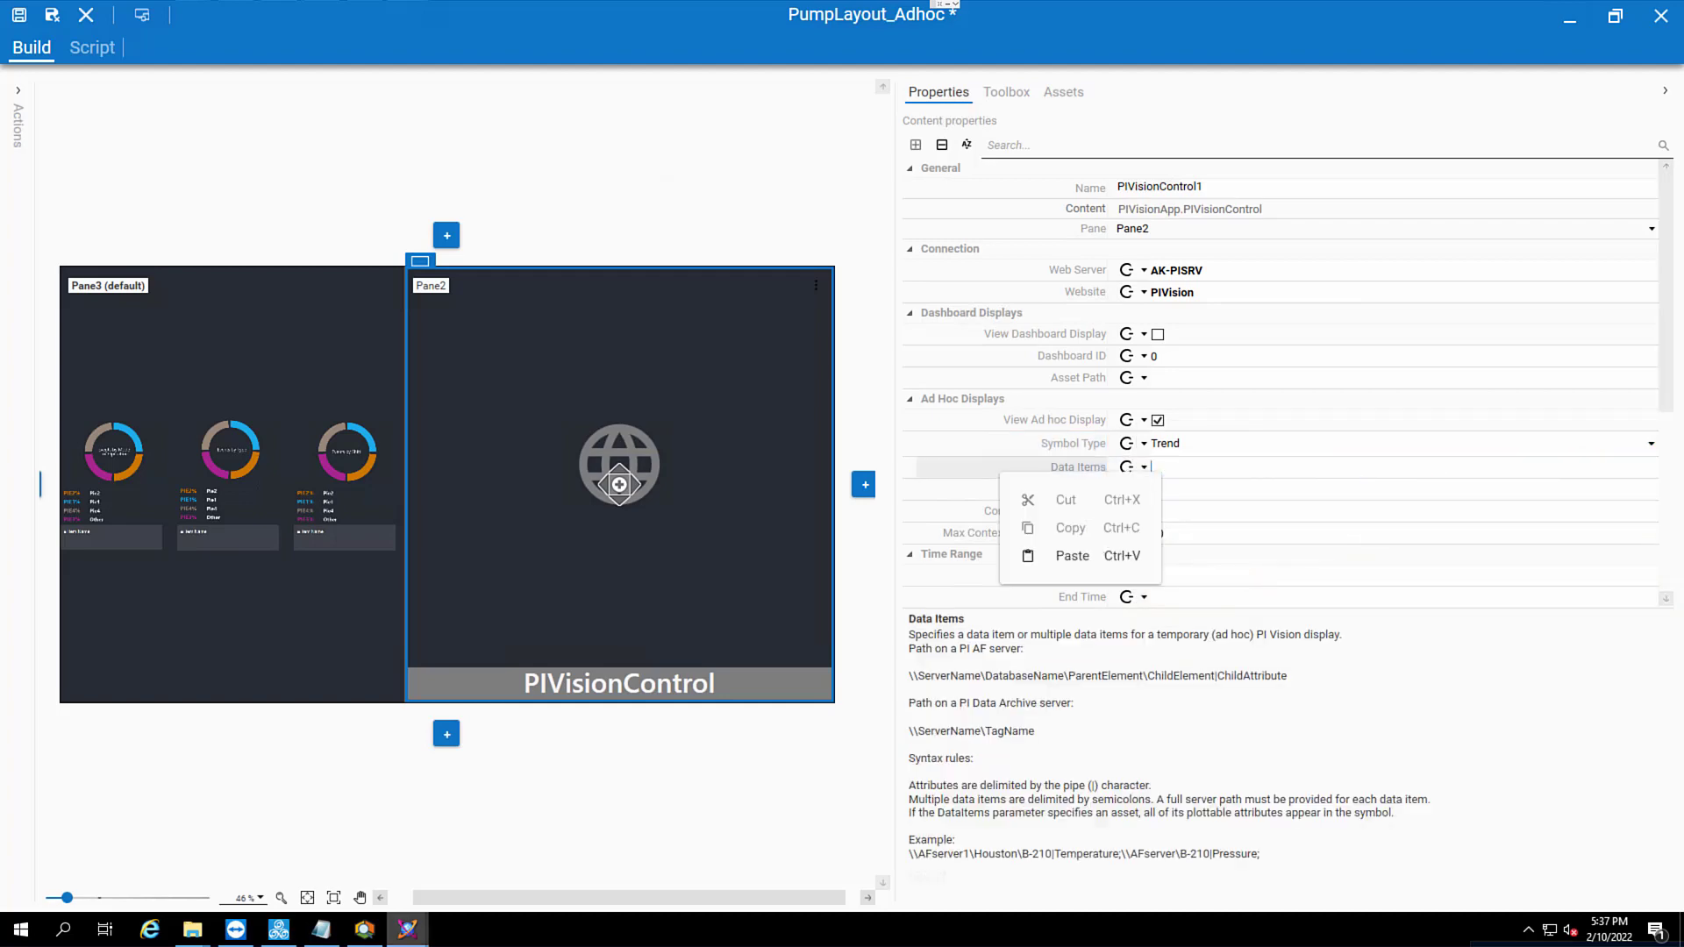
{"action": "left_click", "coordinate": [1072, 555]}
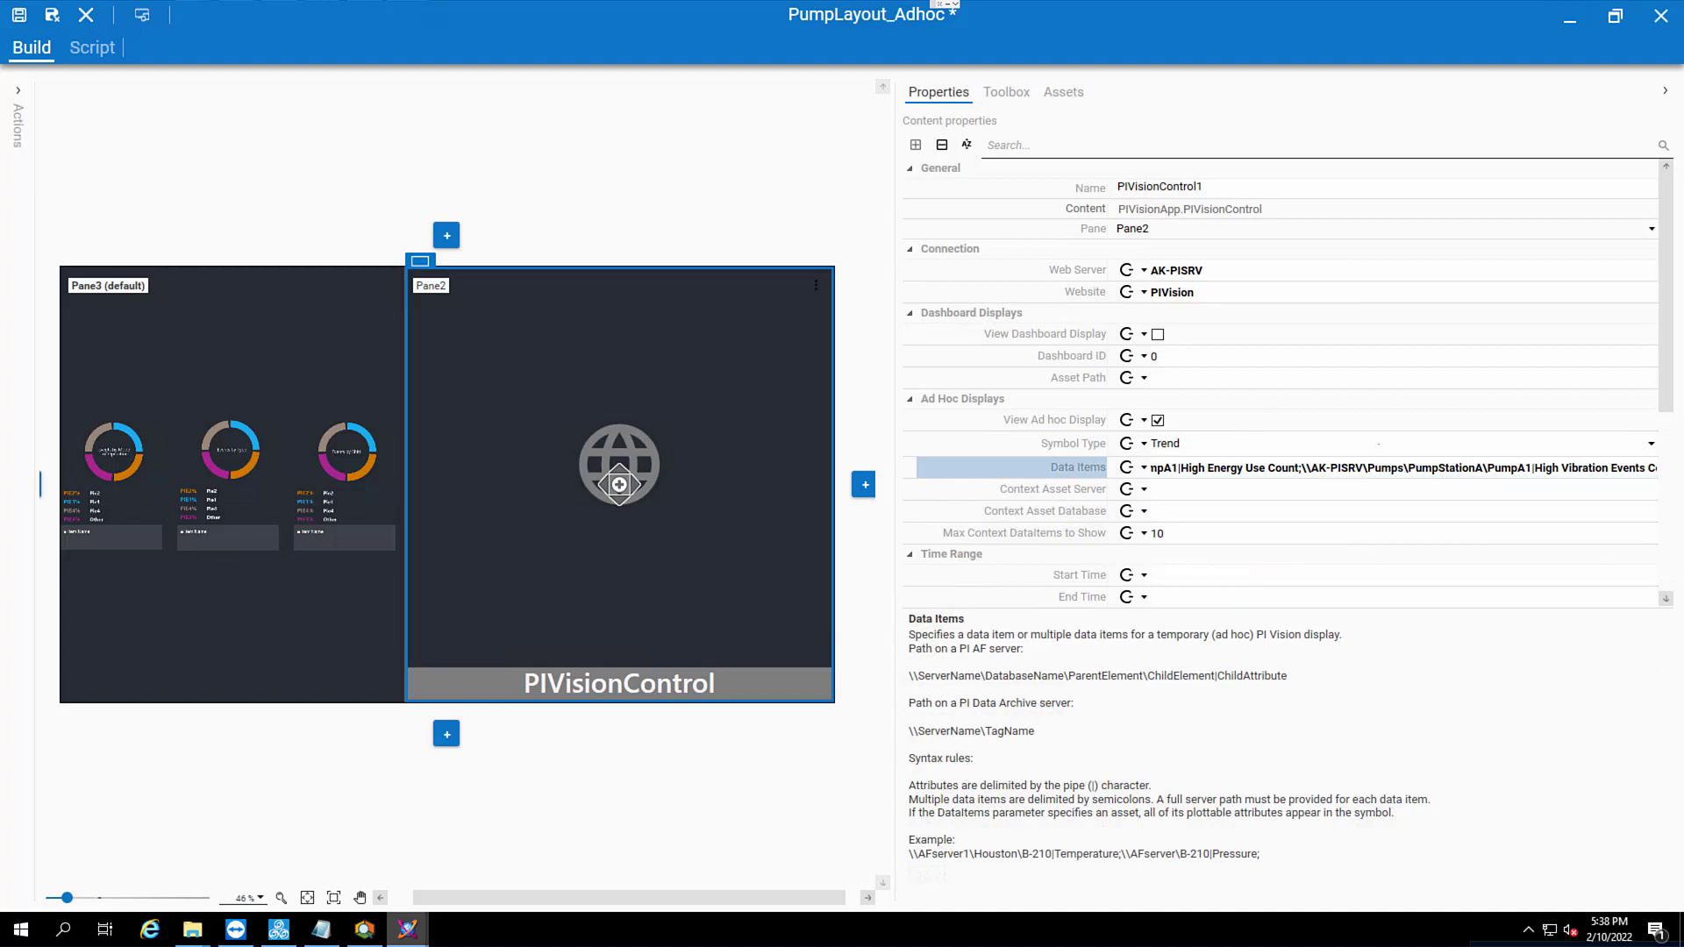
{"action": "left_click", "coordinate": [1142, 468]}
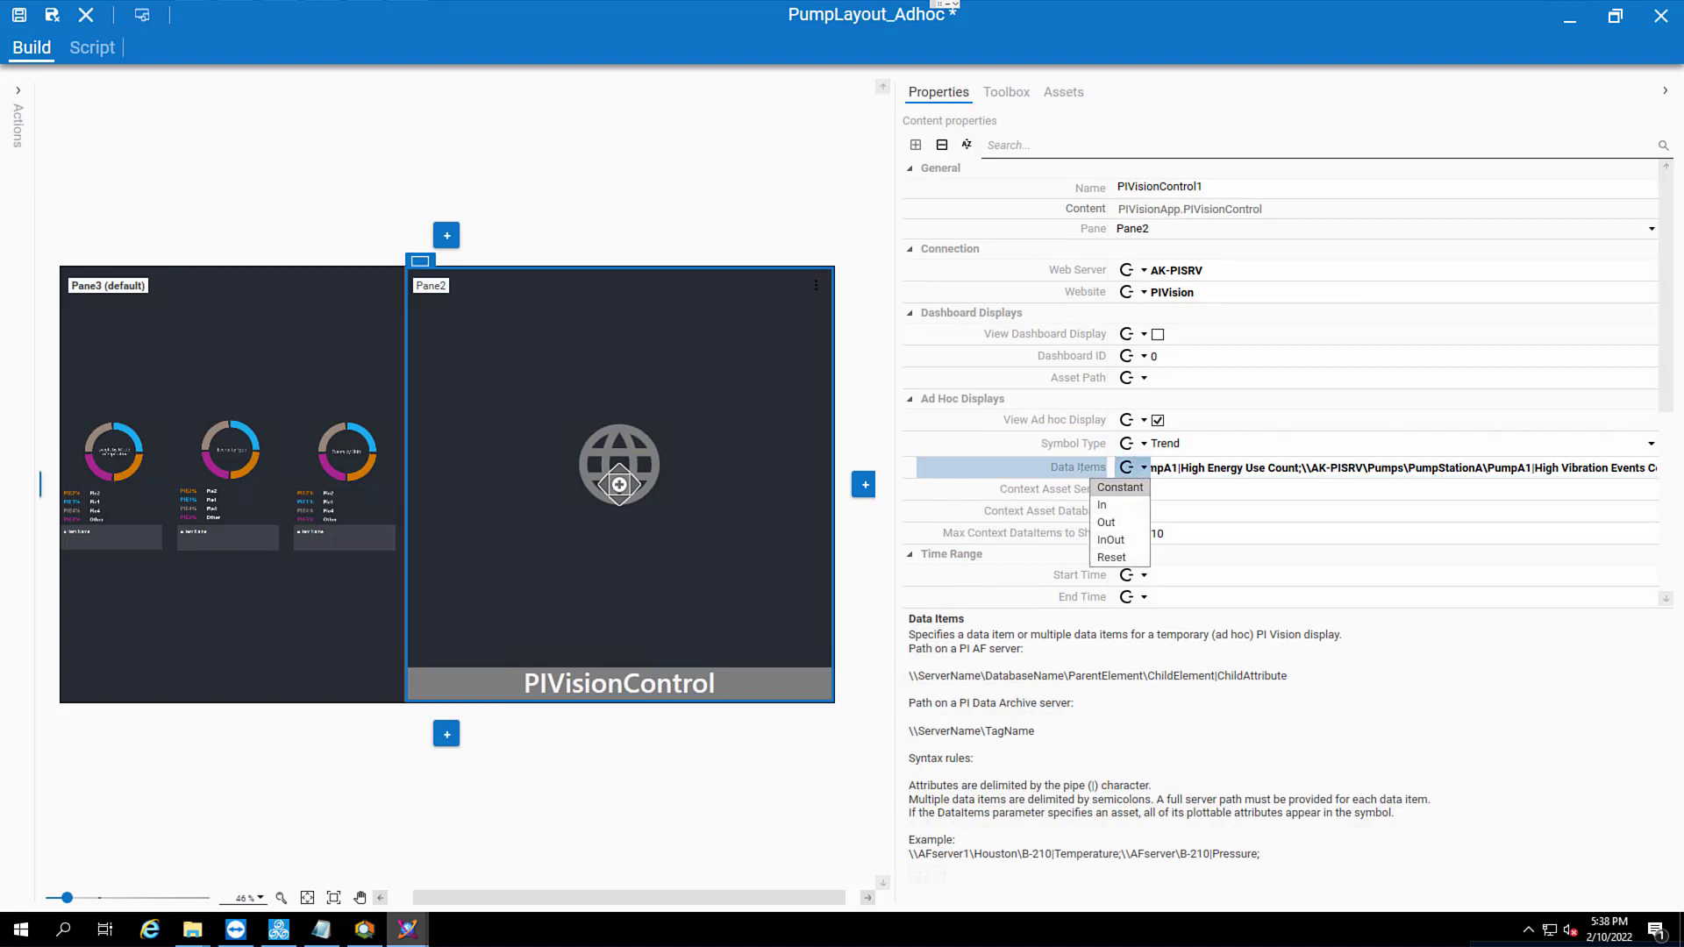
{"action": "left_click", "coordinate": [1120, 488]}
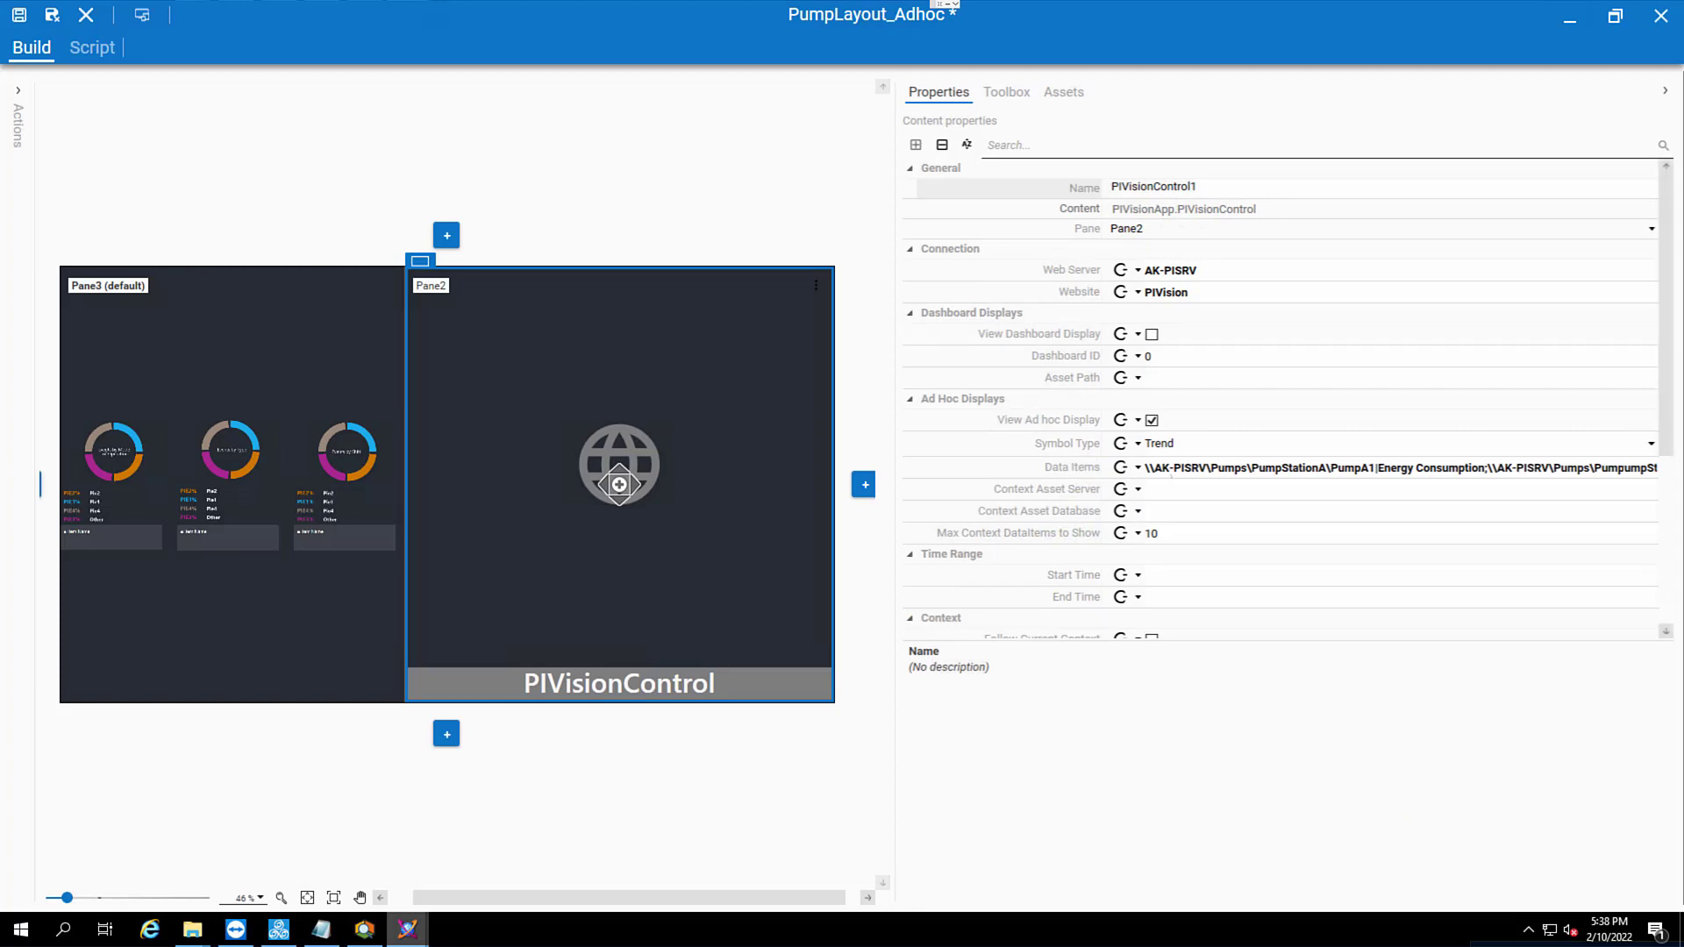
Turn on Follow Current Context for the control and set its Context Asset Server to AK_PISRV.
{"action": "scroll", "coordinate": [1089, 517], "scroll_direction": "down", "scroll_amount": 3}
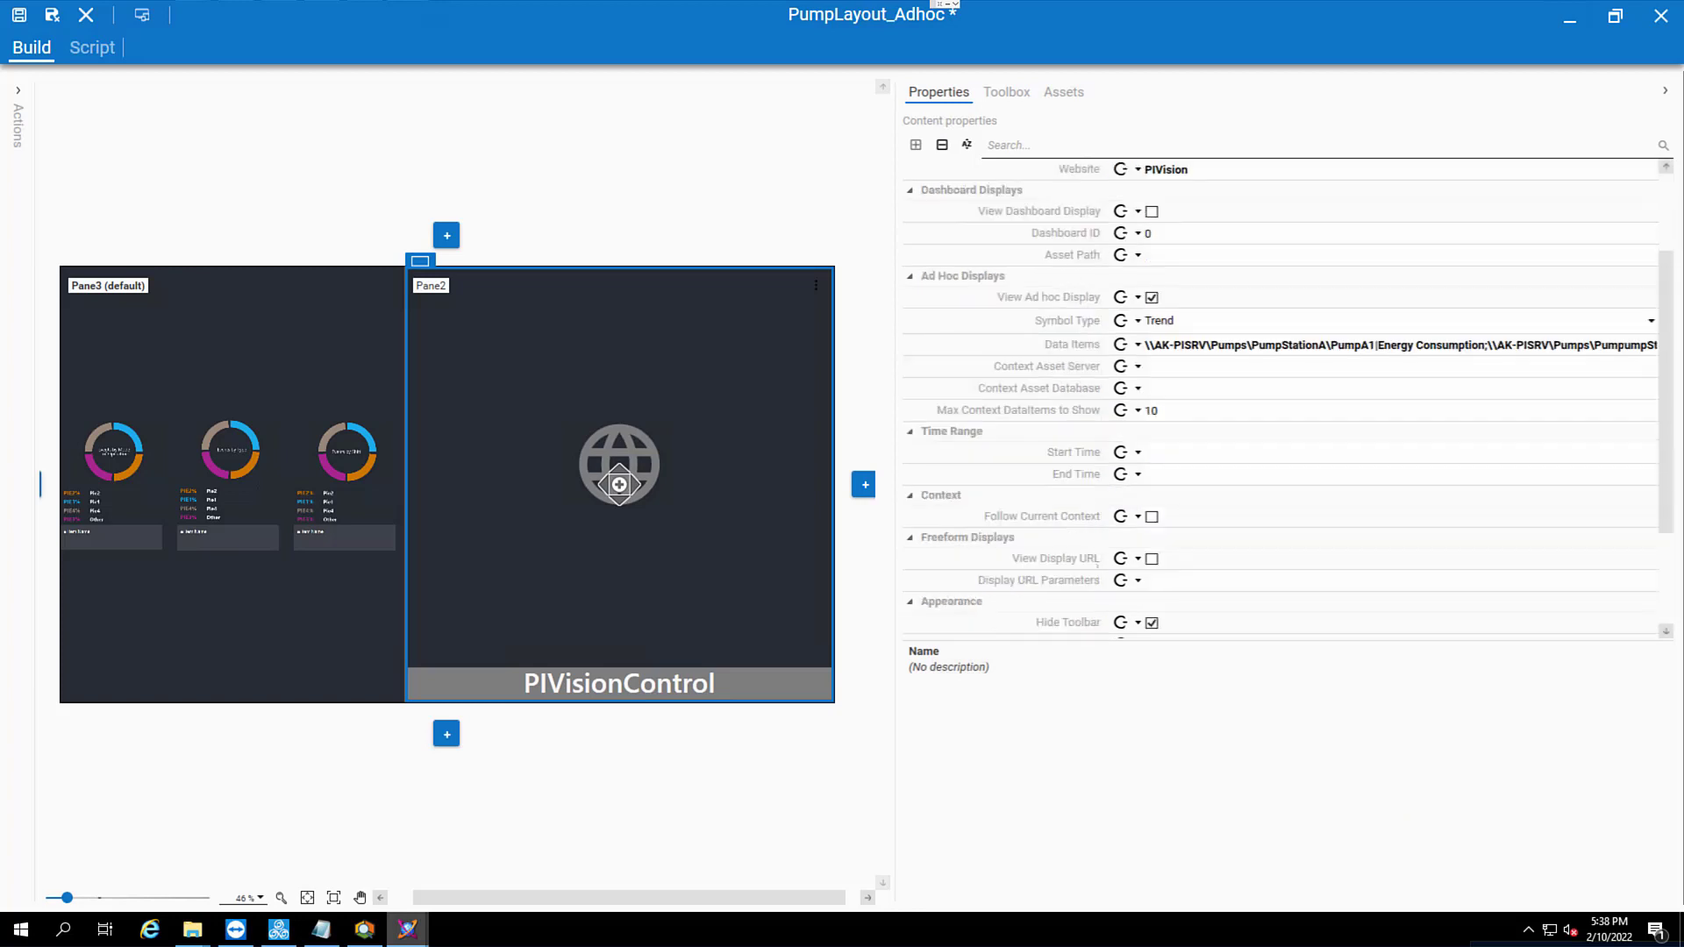
{"action": "left_click", "coordinate": [1068, 453]}
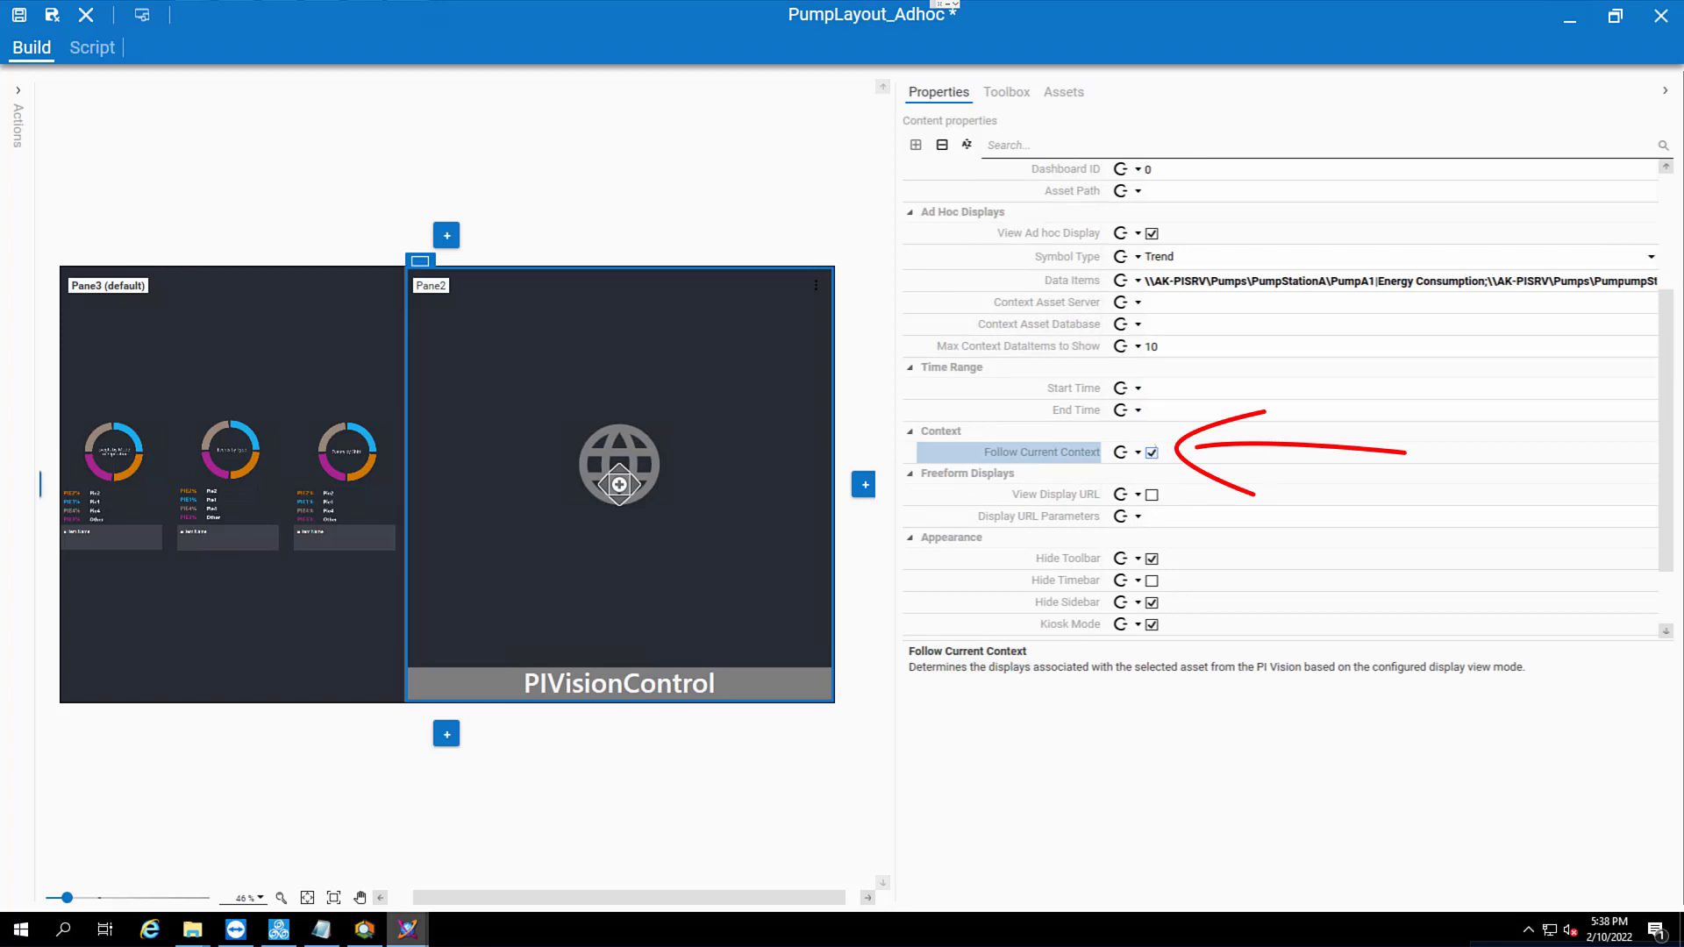
{"action": "left_click", "coordinate": [1079, 303]}
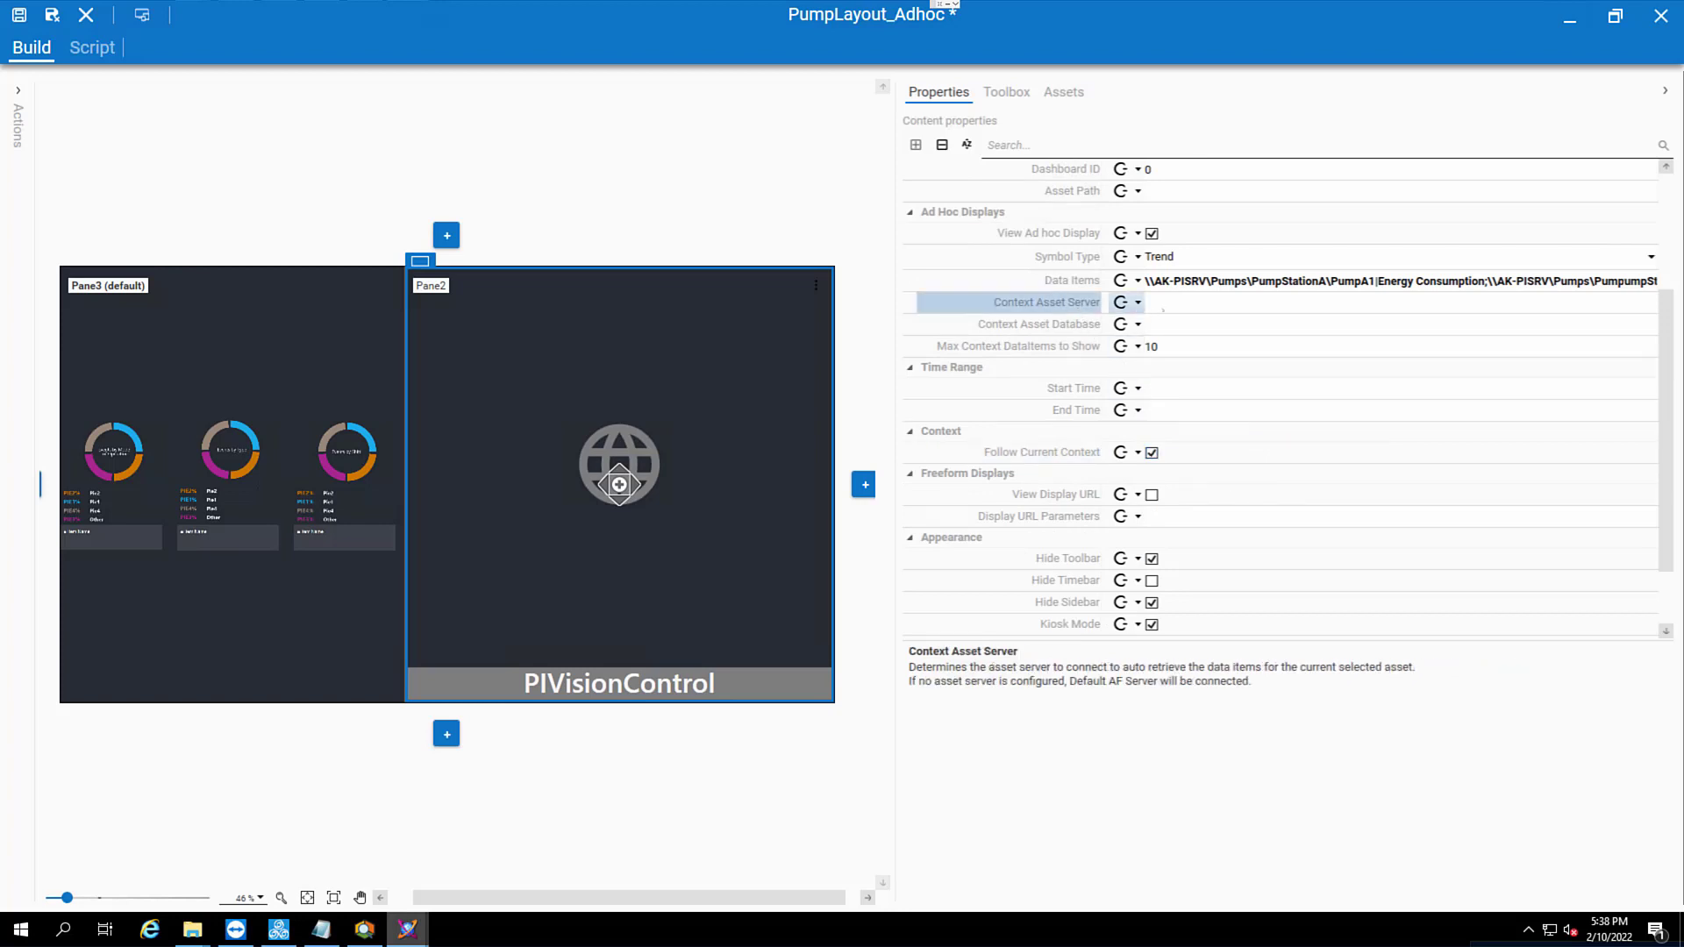
{"action": "type", "text": "AK_PISRV"}
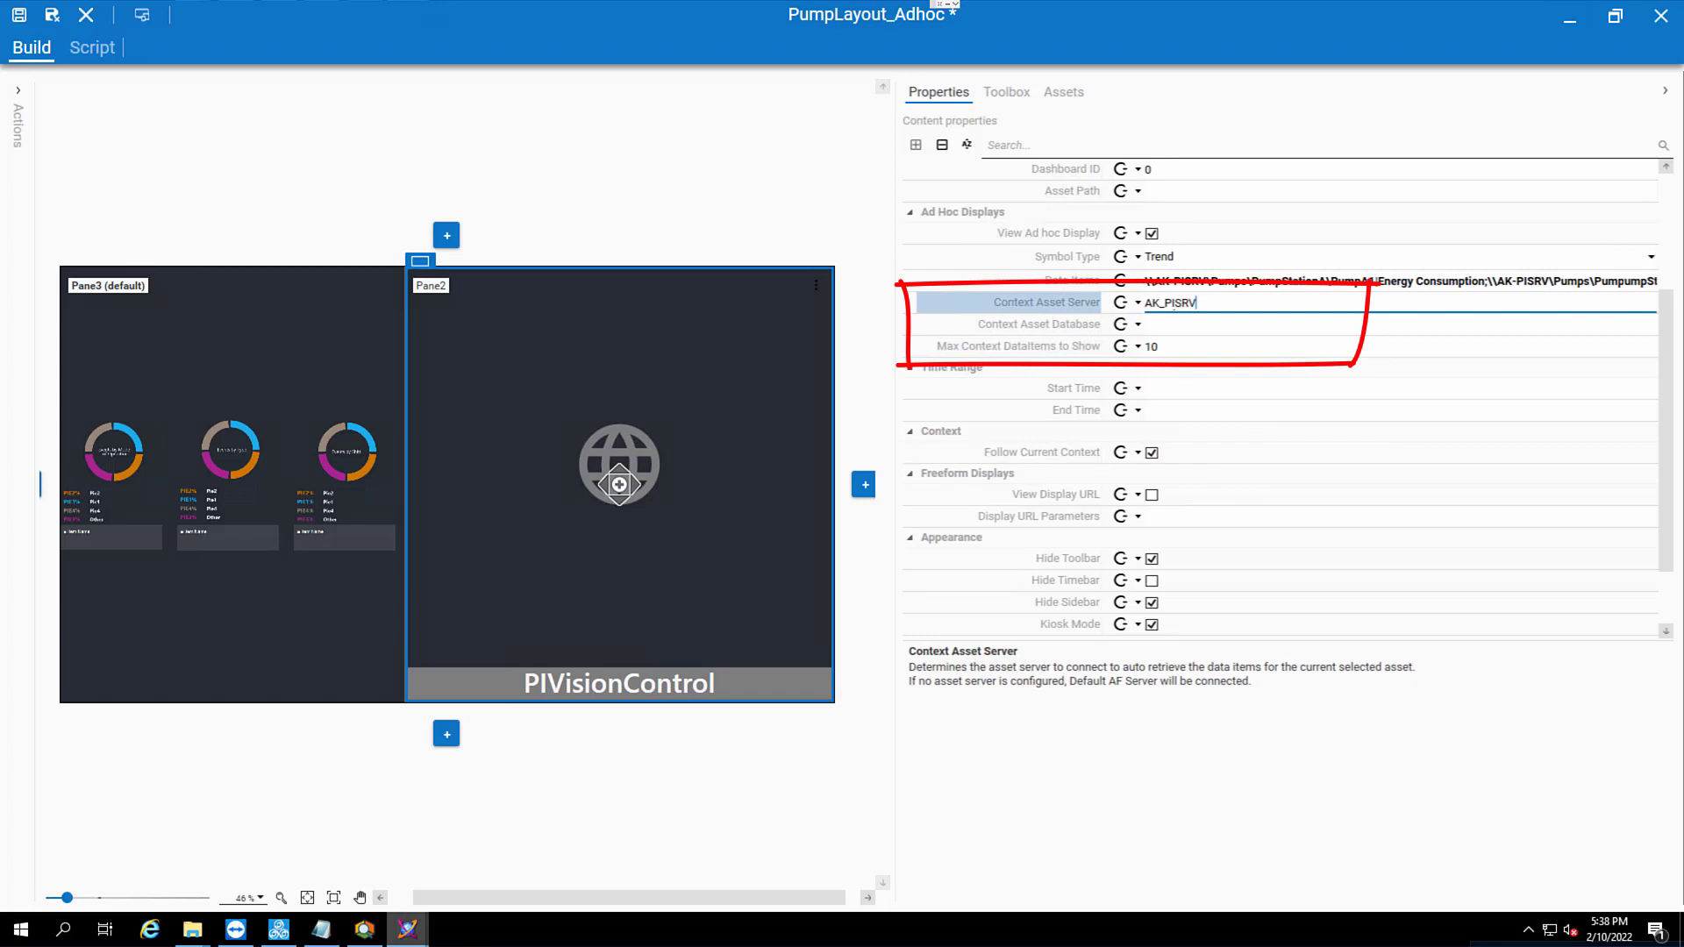
{"action": "key", "text": "Return"}
Set the control's Context Asset Database to Pumps and Max Context DataItems to Show to 12.
{"action": "left_click", "coordinate": [1173, 327]}
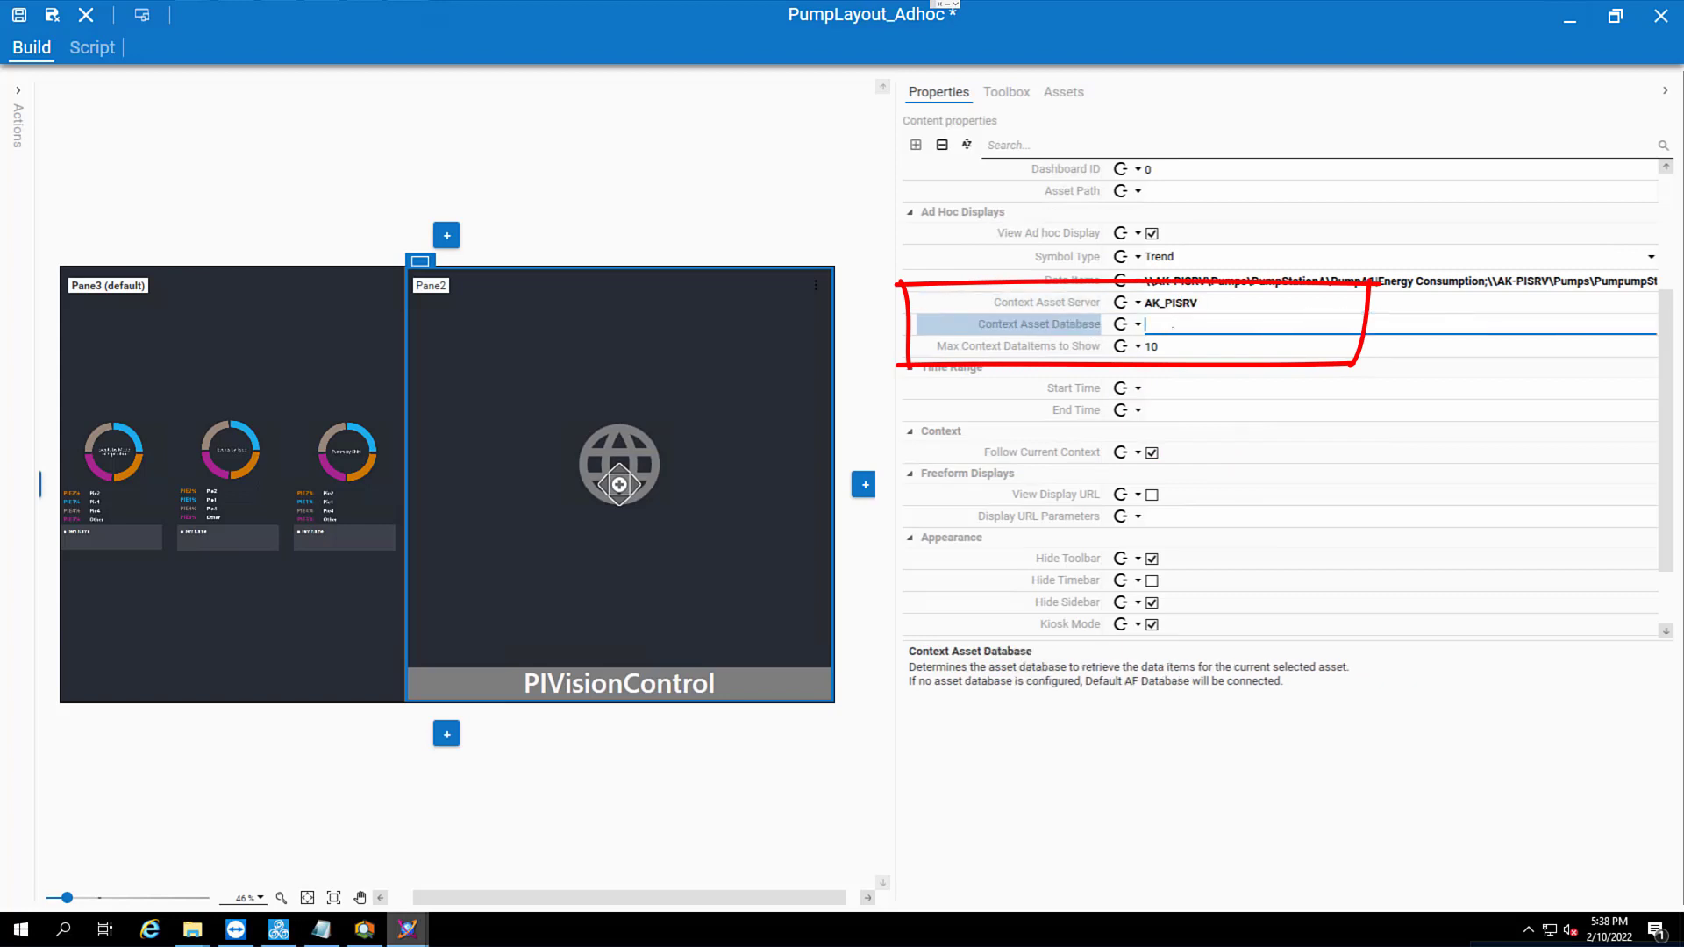
{"action": "type", "text": "Pumps"}
{"action": "key", "text": "Return"}
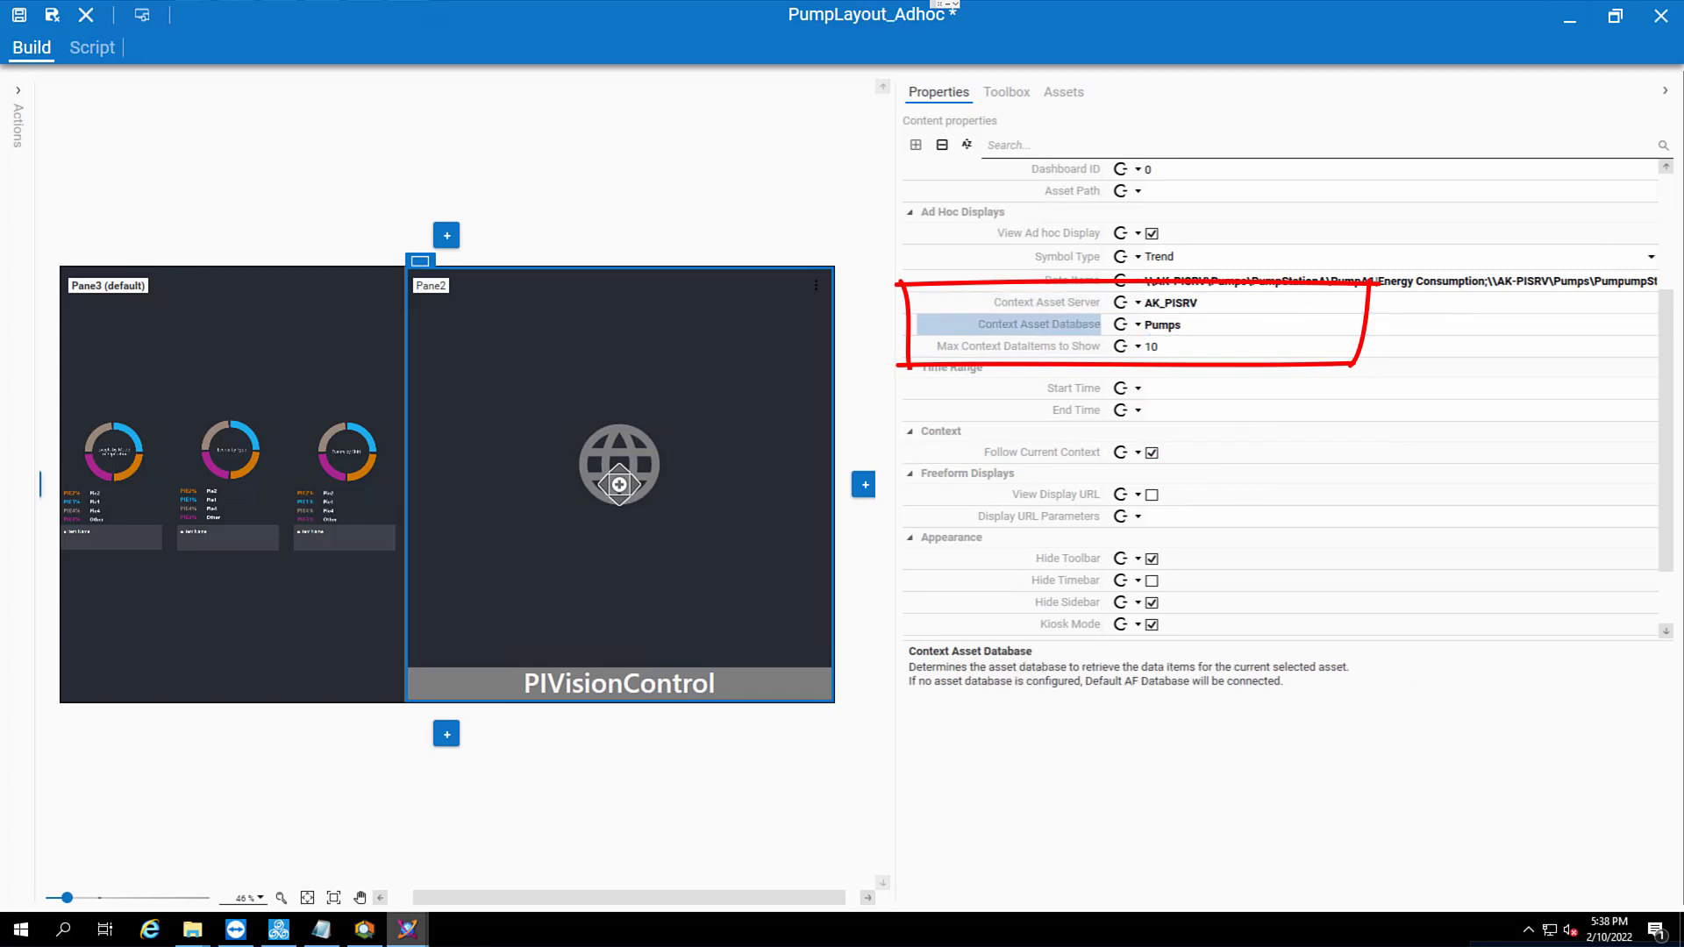
{"action": "left_click", "coordinate": [1209, 348]}
{"action": "double_click", "coordinate": [1209, 348]}
{"action": "type", "text": "12"}
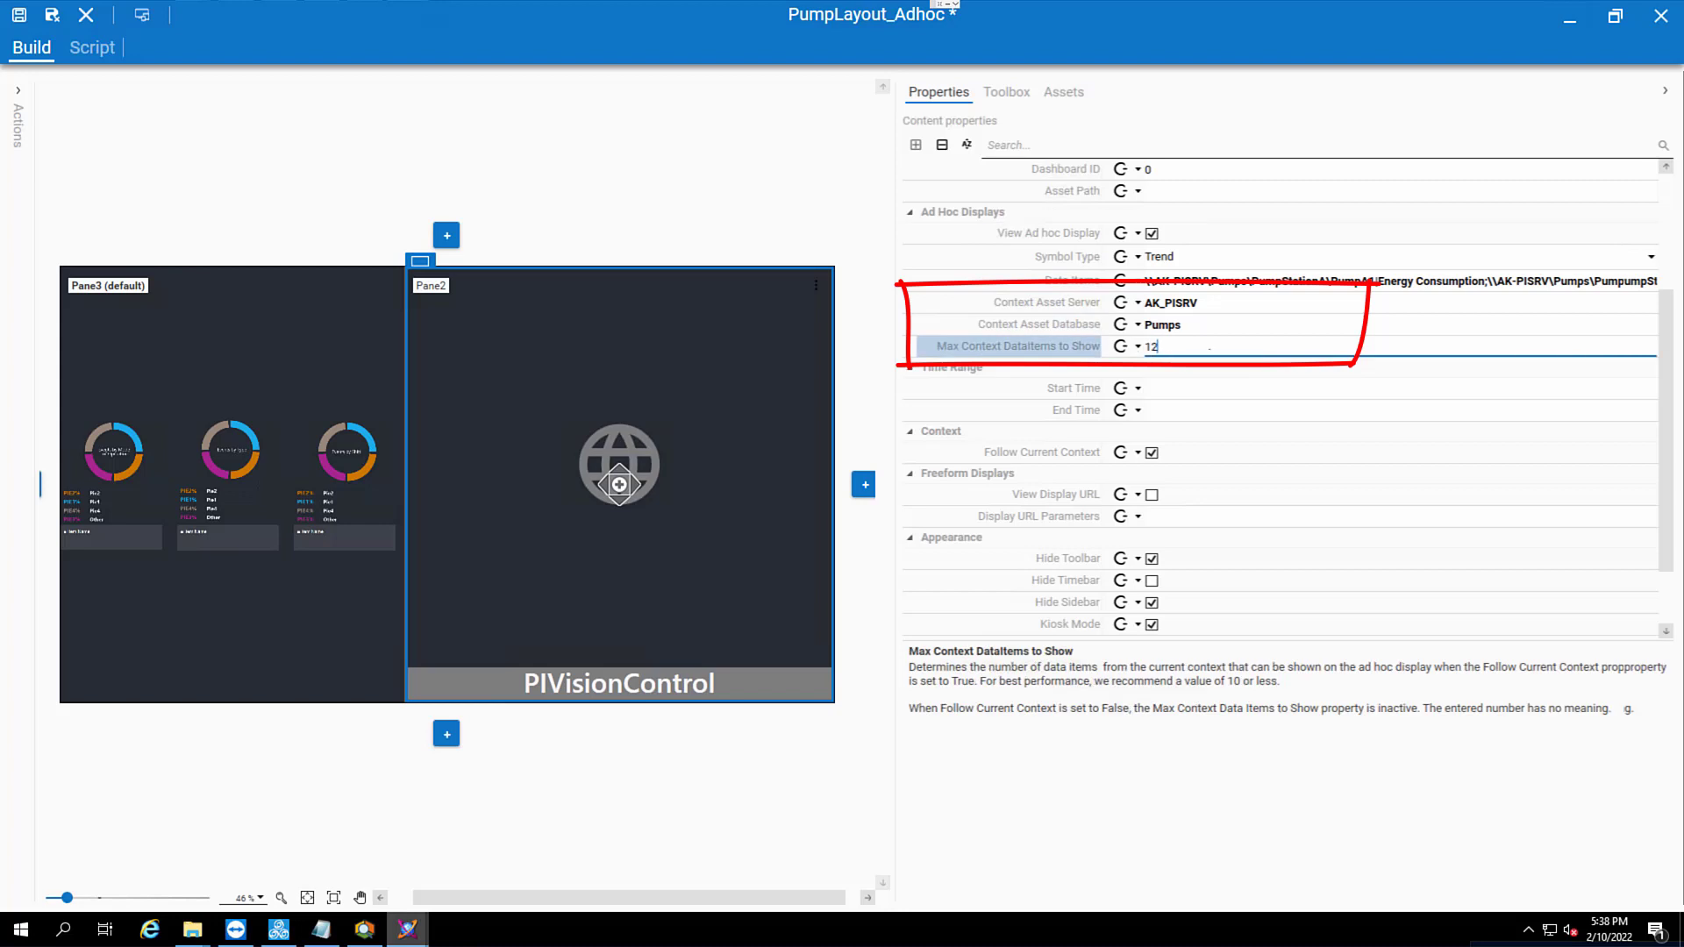
{"action": "key", "text": "Return"}
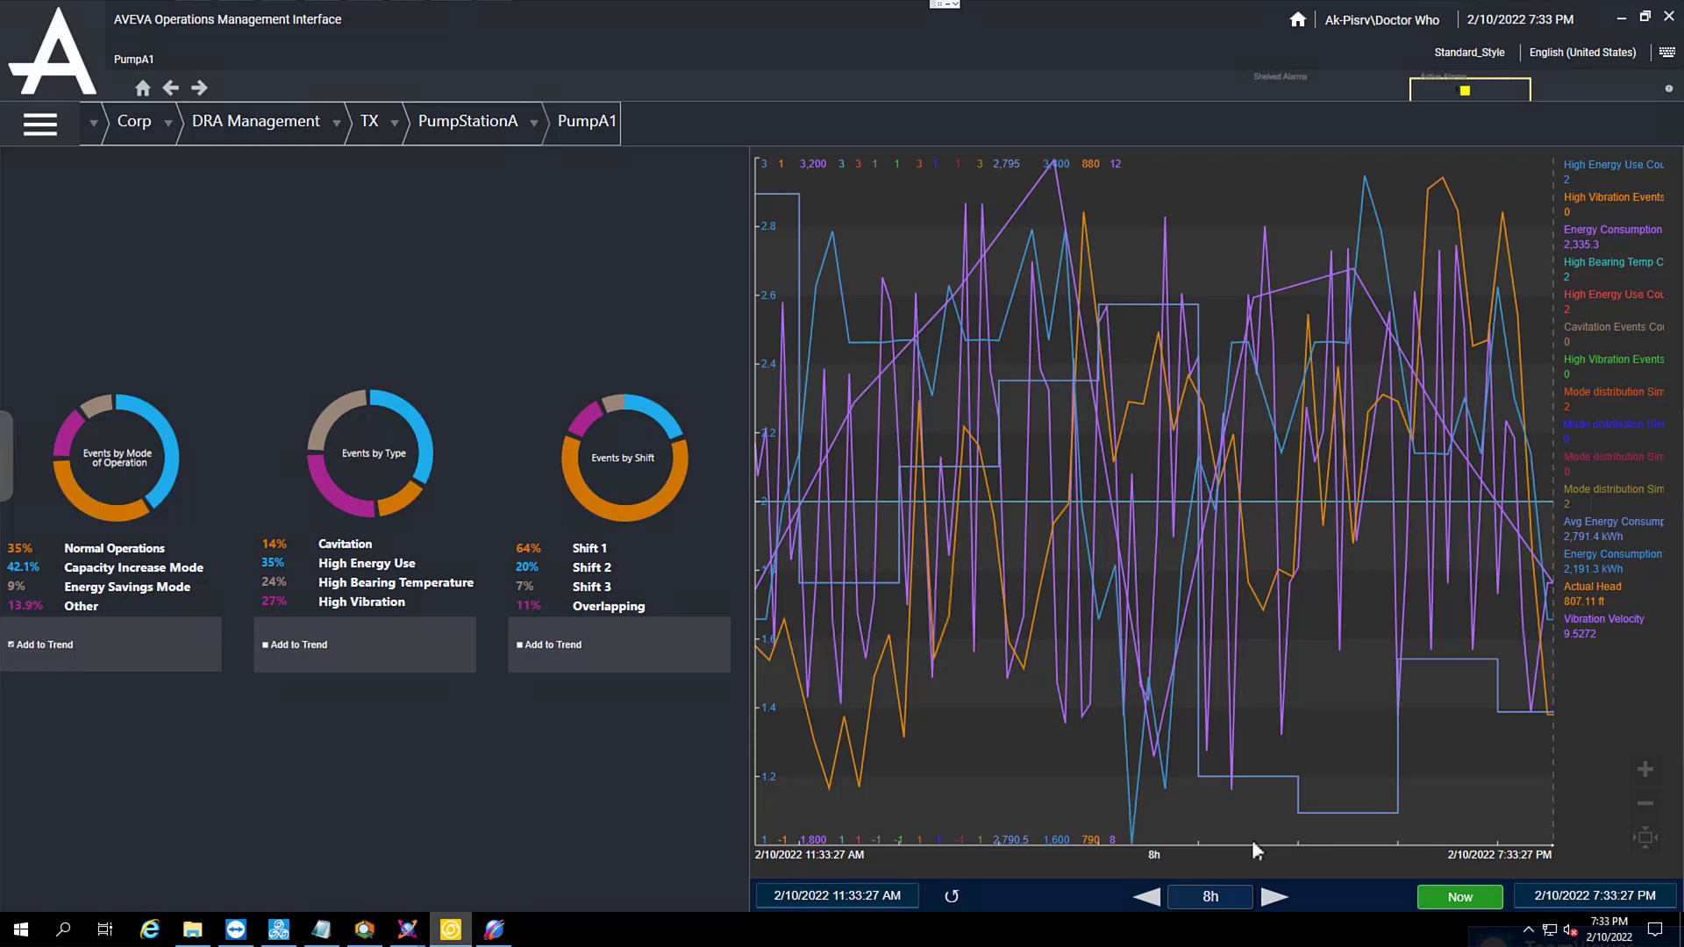
Navigate from PumpA1 to PumpA4 in the running application to check the context-driven ad hoc trend.
{"action": "left_click", "coordinate": [536, 124]}
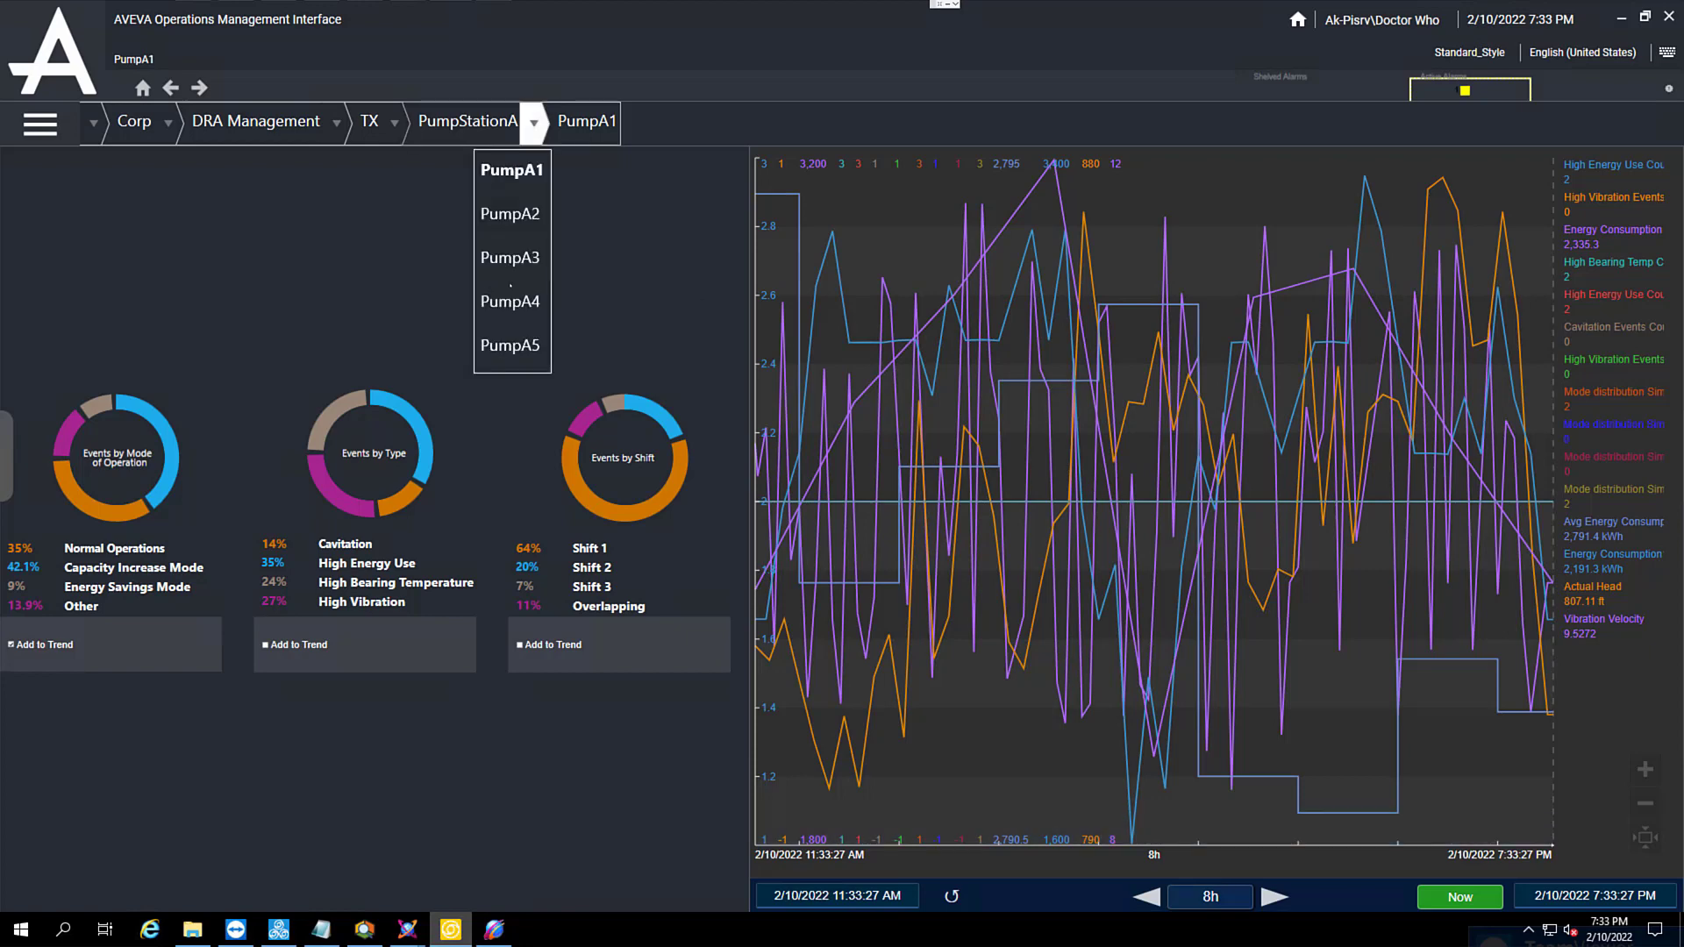
{"action": "left_click", "coordinate": [510, 301]}
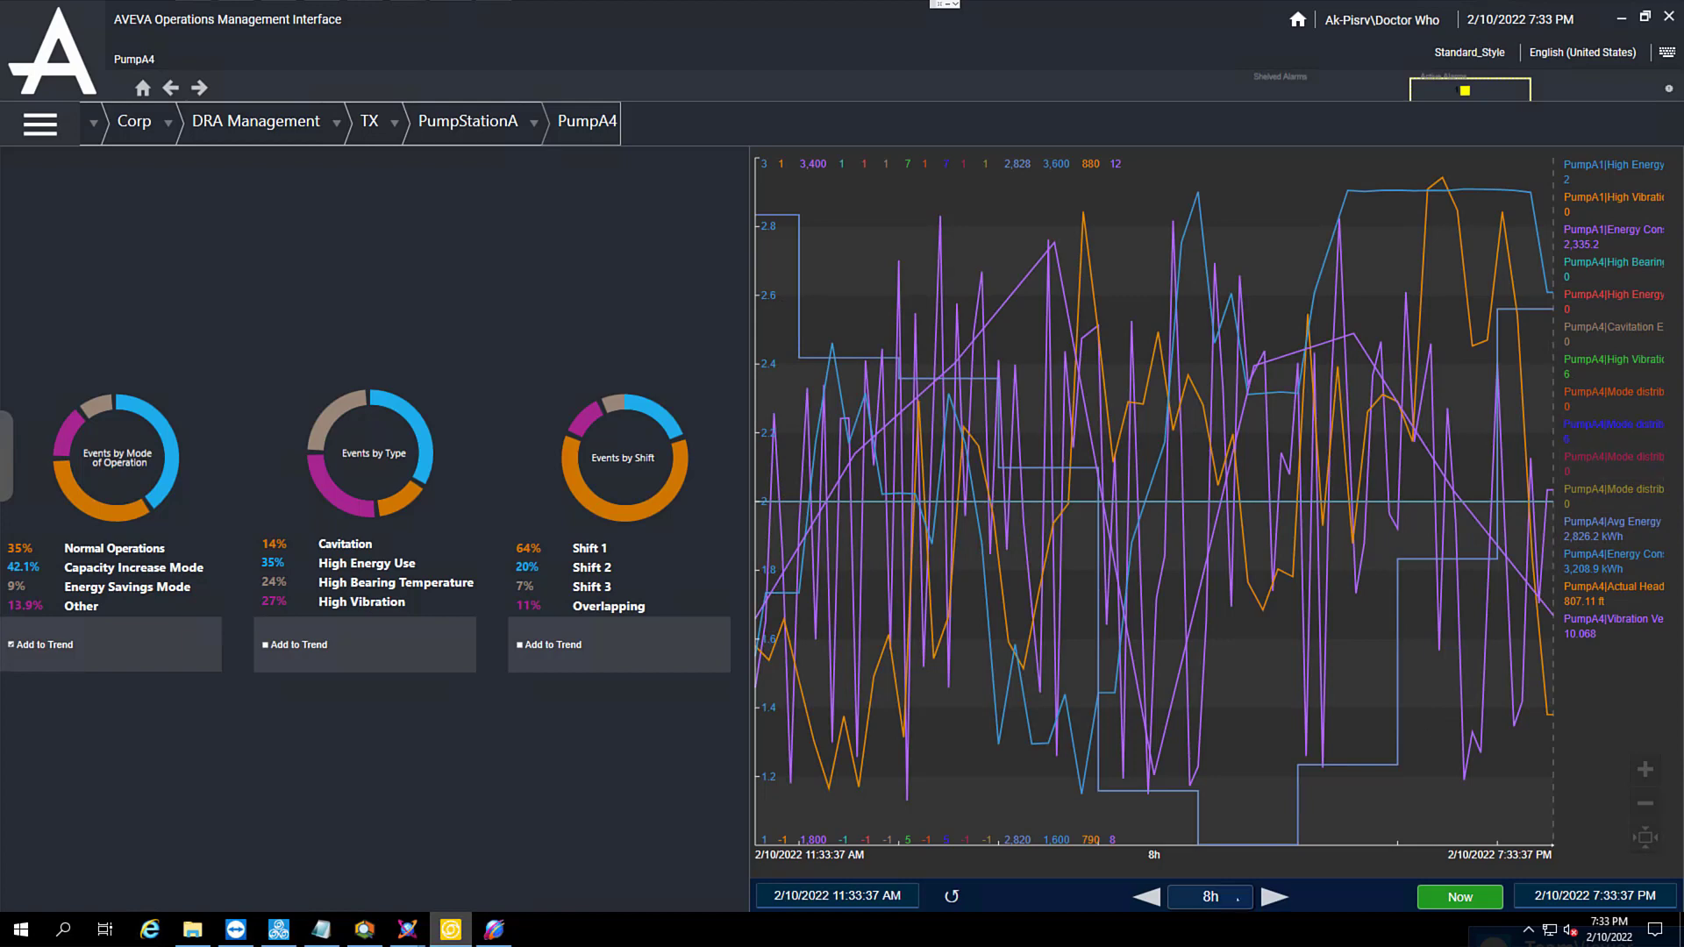
{"action": "left_click", "coordinate": [1223, 903]}
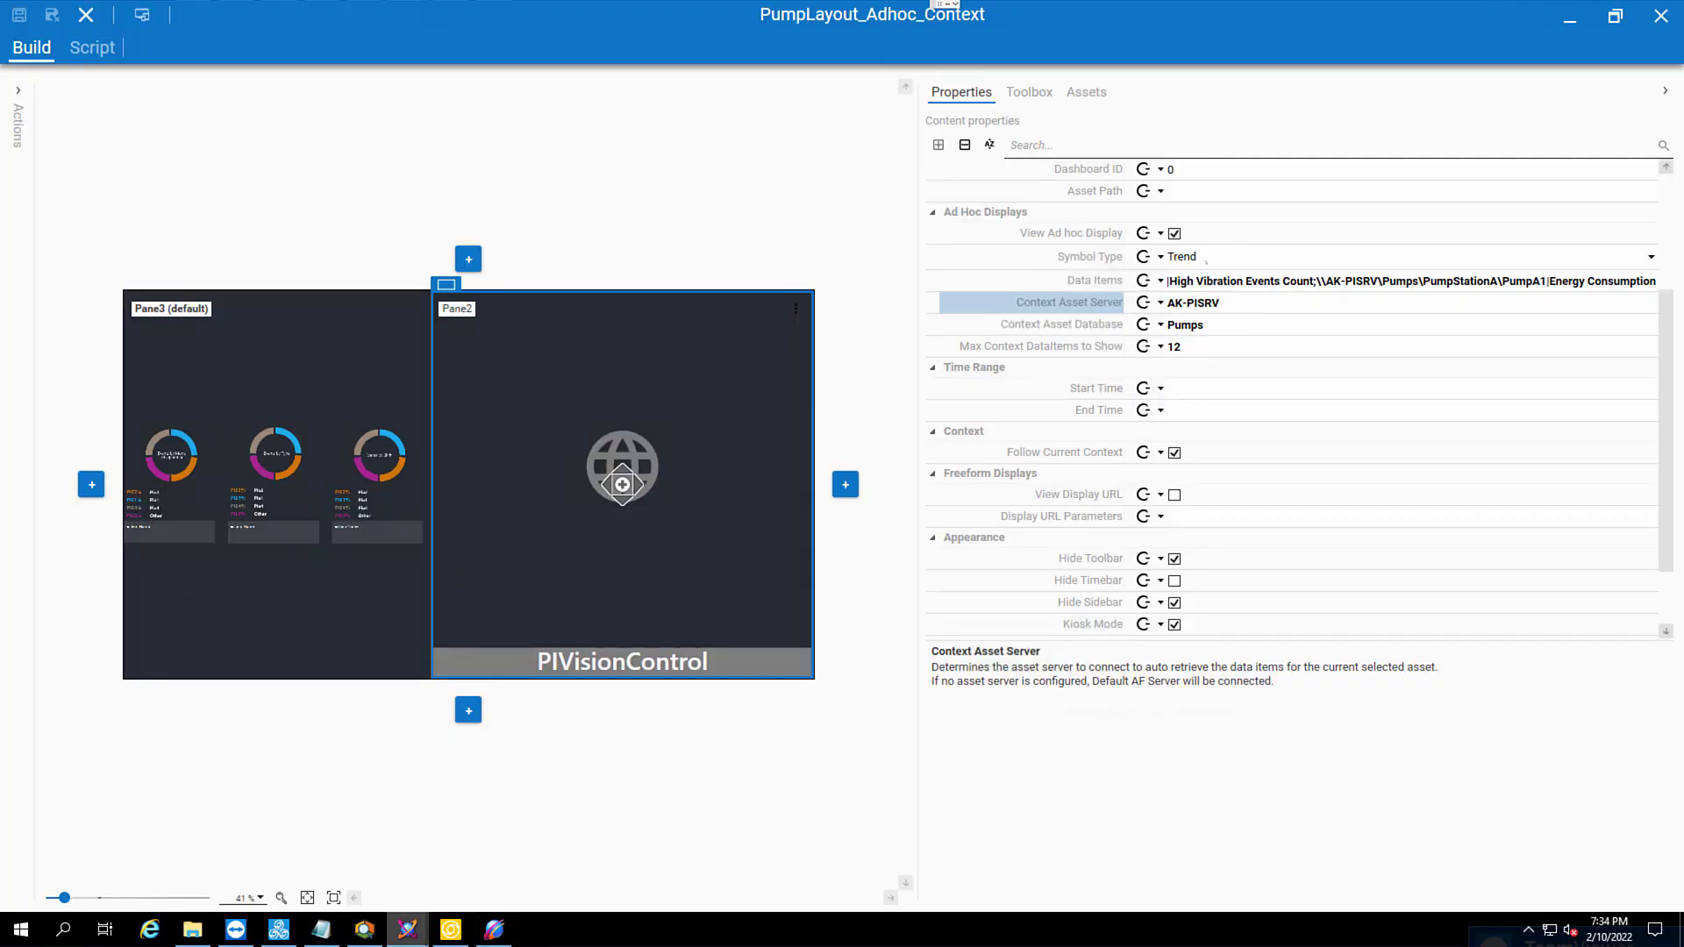
Set the symbol type to Table in PumpLayout_Adhoc_Context and check the table by navigating to PumpA4 in the running application.
{"action": "left_click", "coordinate": [1207, 257]}
{"action": "left_click", "coordinate": [1180, 339]}
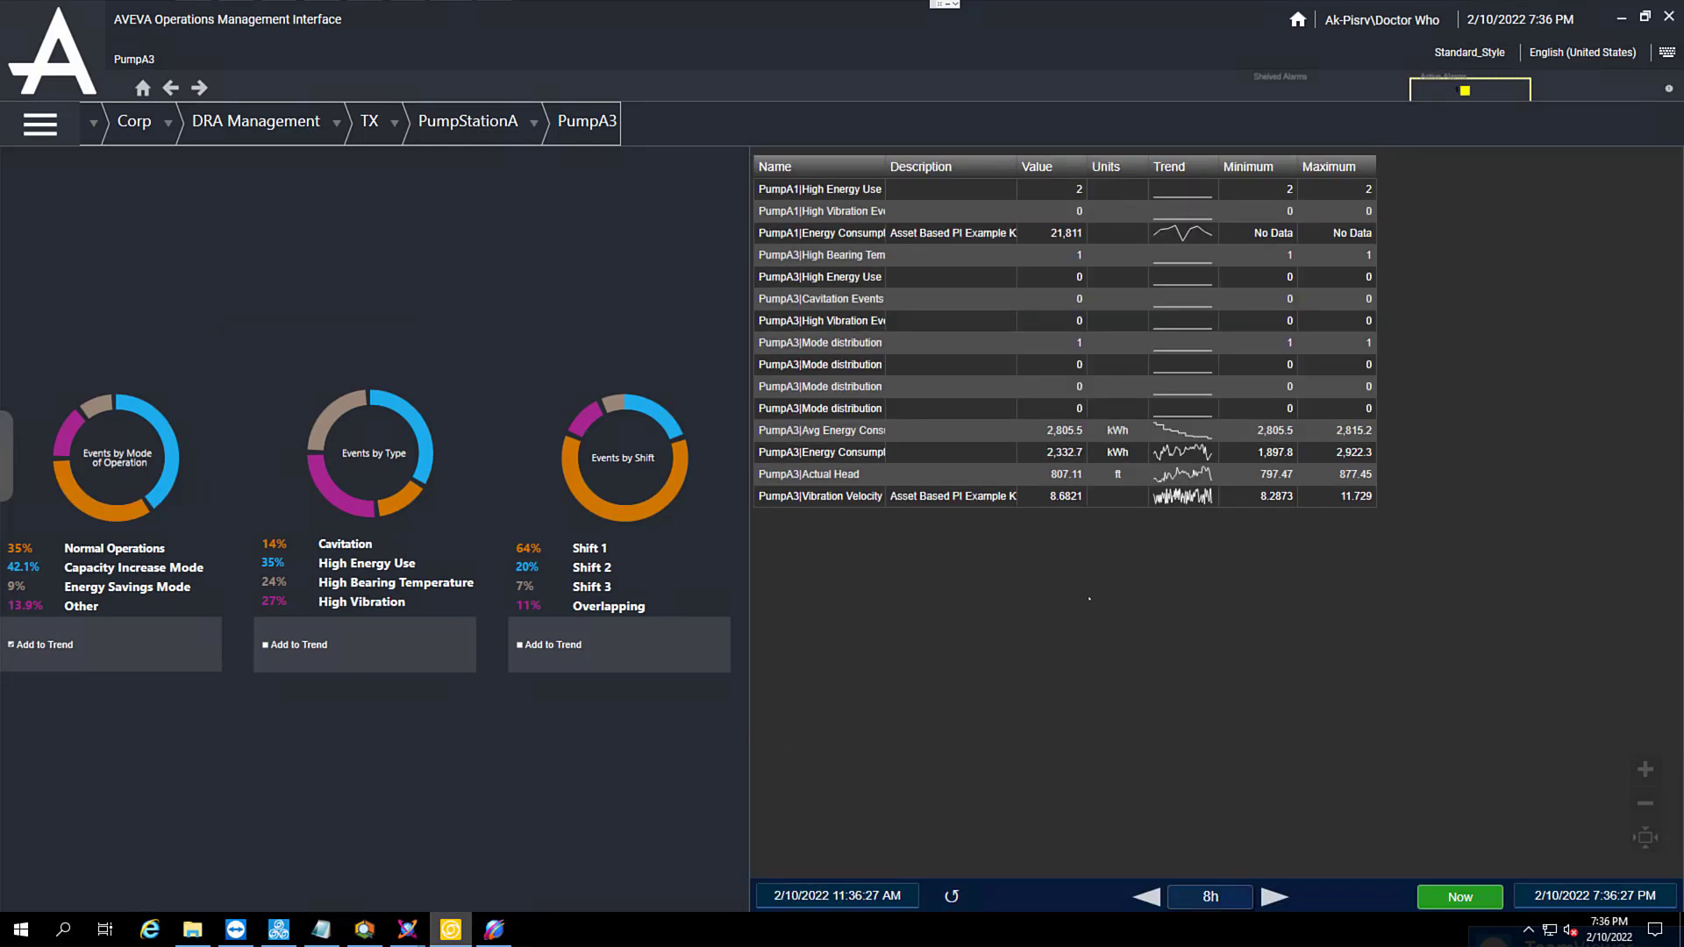
{"action": "left_click", "coordinate": [532, 128]}
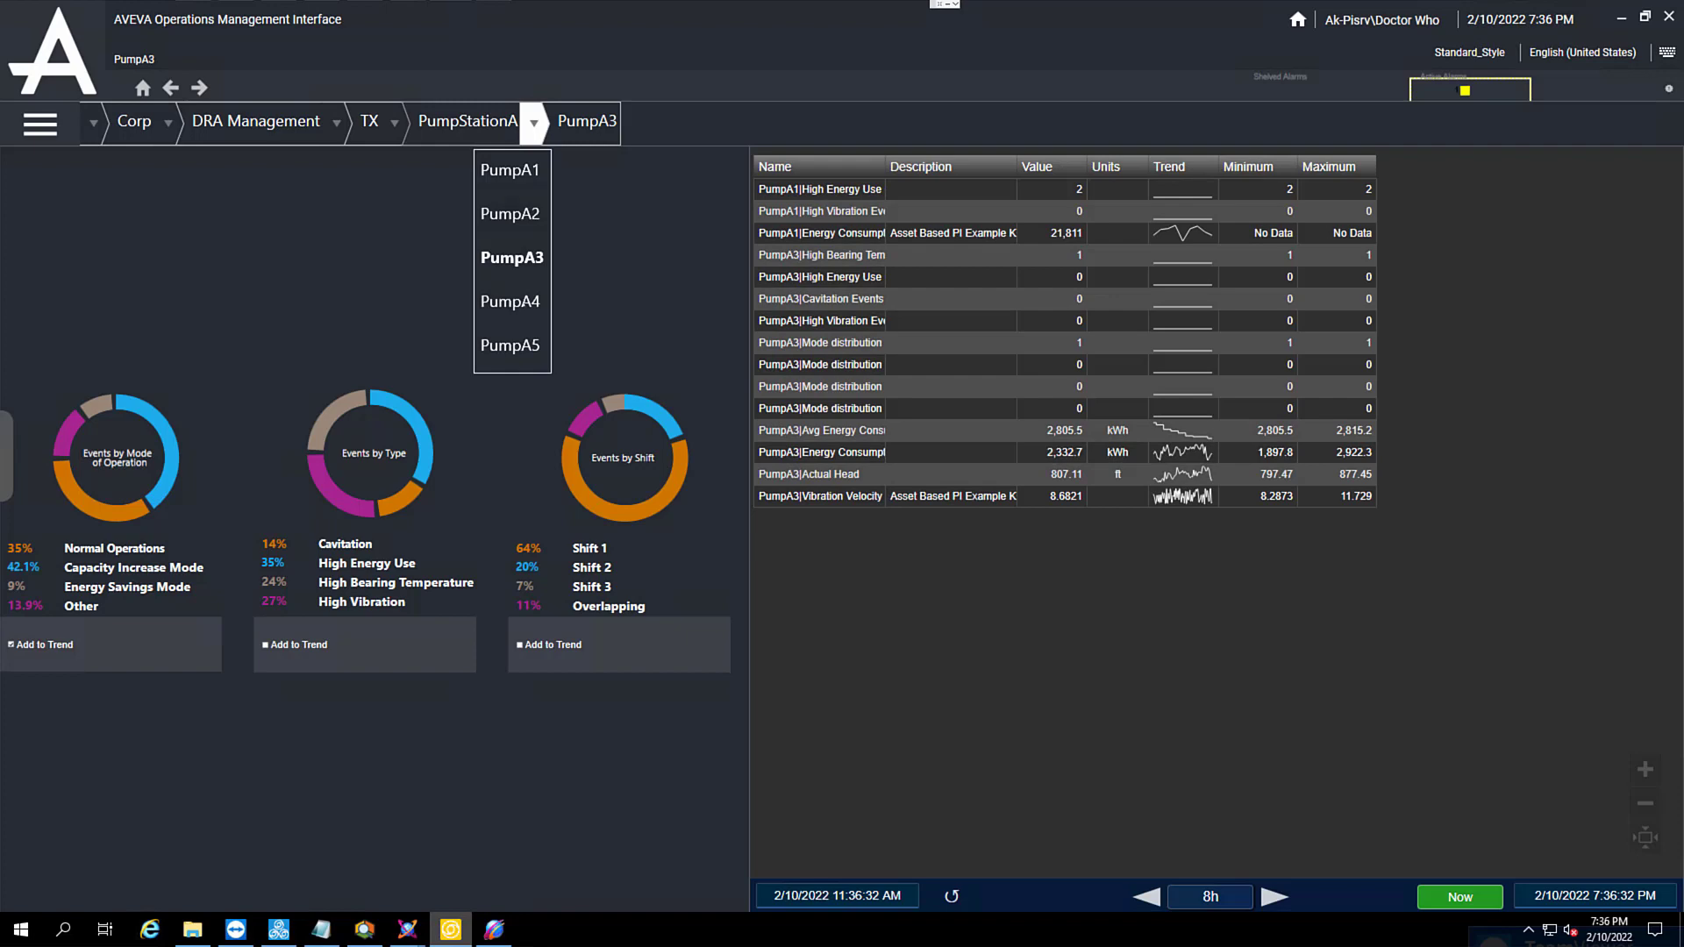
{"action": "left_click", "coordinate": [510, 301]}
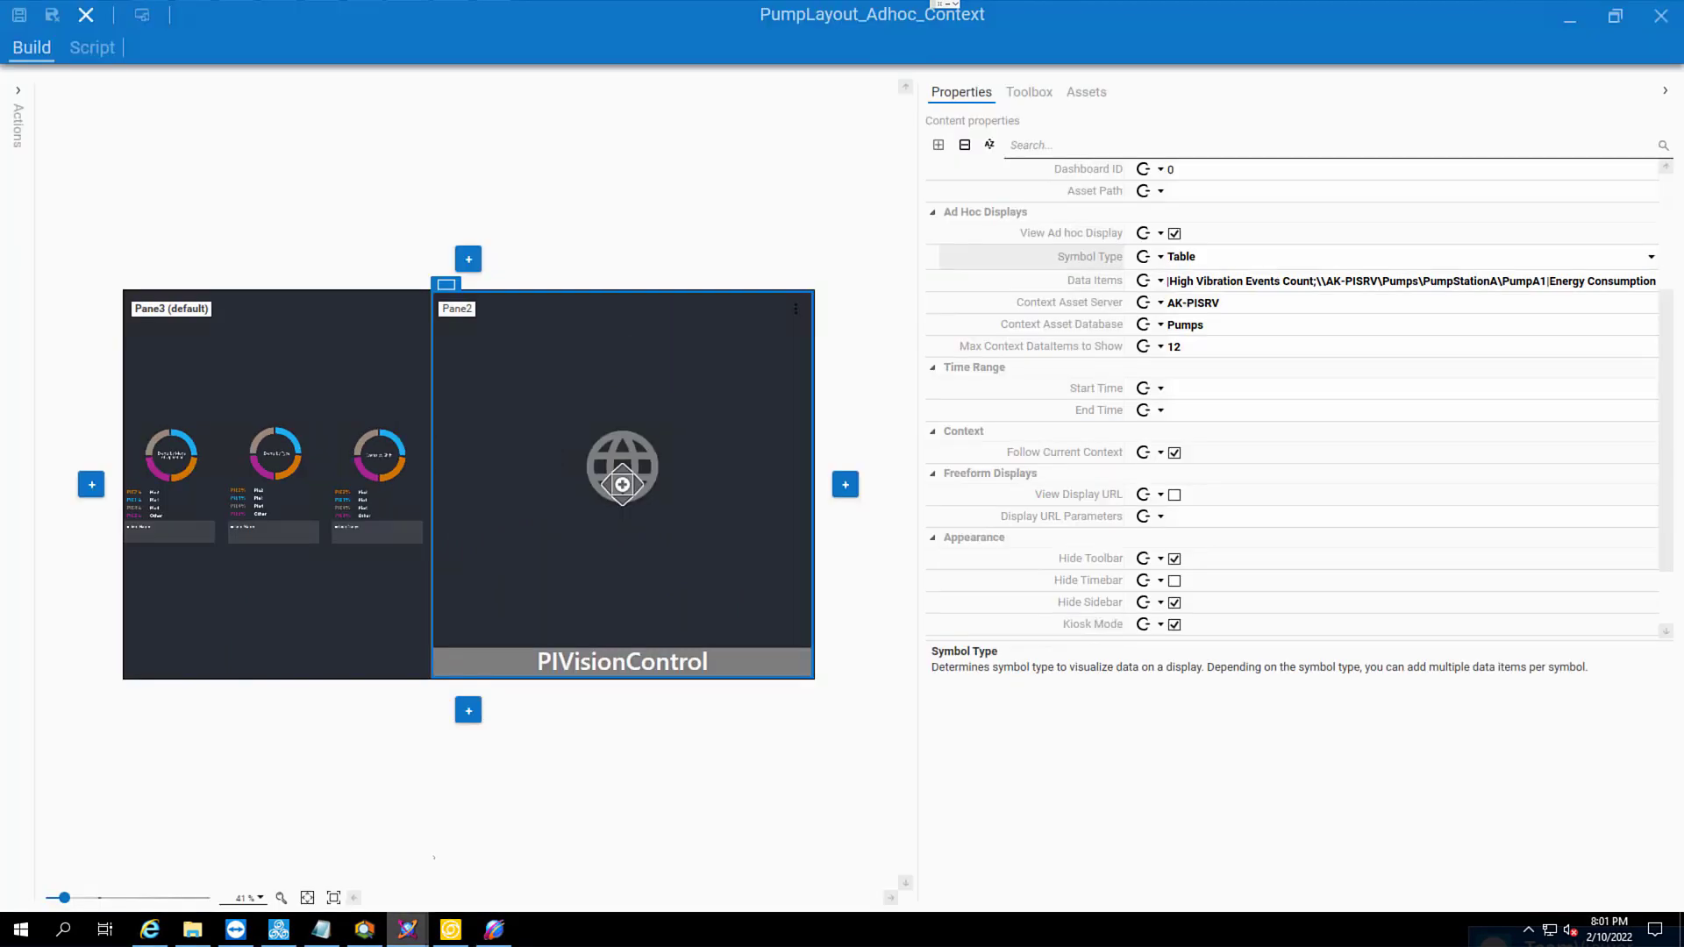
Add a new pane below Pane2 and place a PIVisionControl from PIVisionApp in it.
{"action": "left_click_drag", "start_coordinate": [623, 501], "coordinate": [624, 542]}
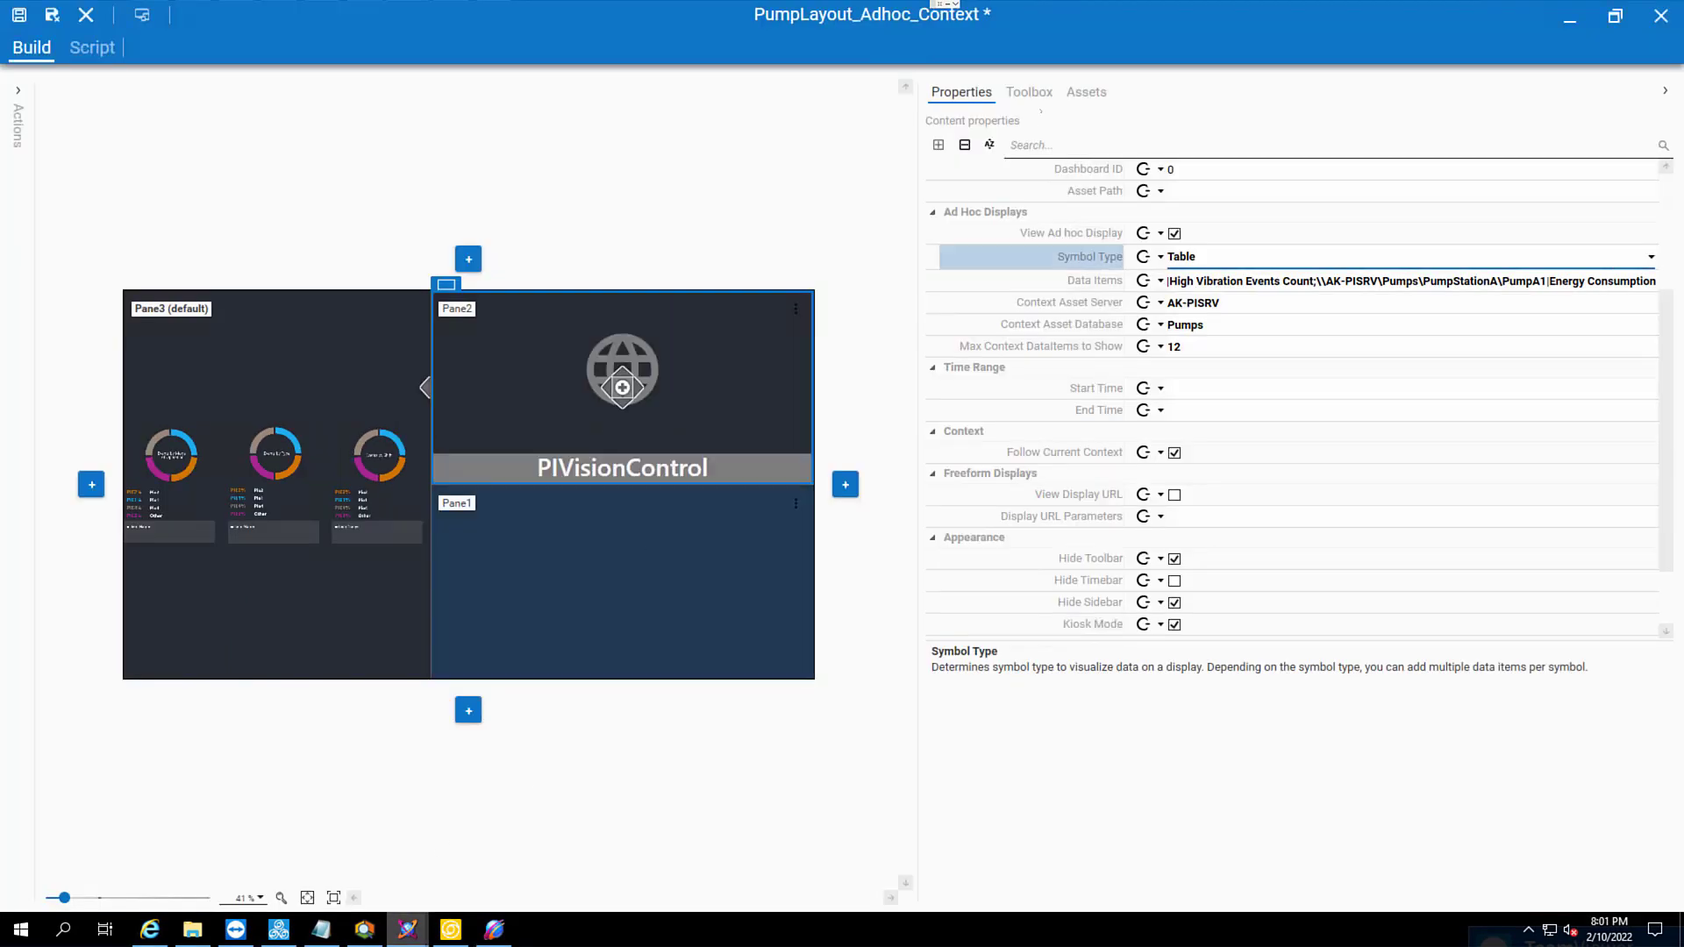
{"action": "left_click", "coordinate": [624, 579]}
{"action": "left_click", "coordinate": [1030, 93]}
{"action": "left_click_drag", "start_coordinate": [966, 598], "coordinate": [772, 579]}
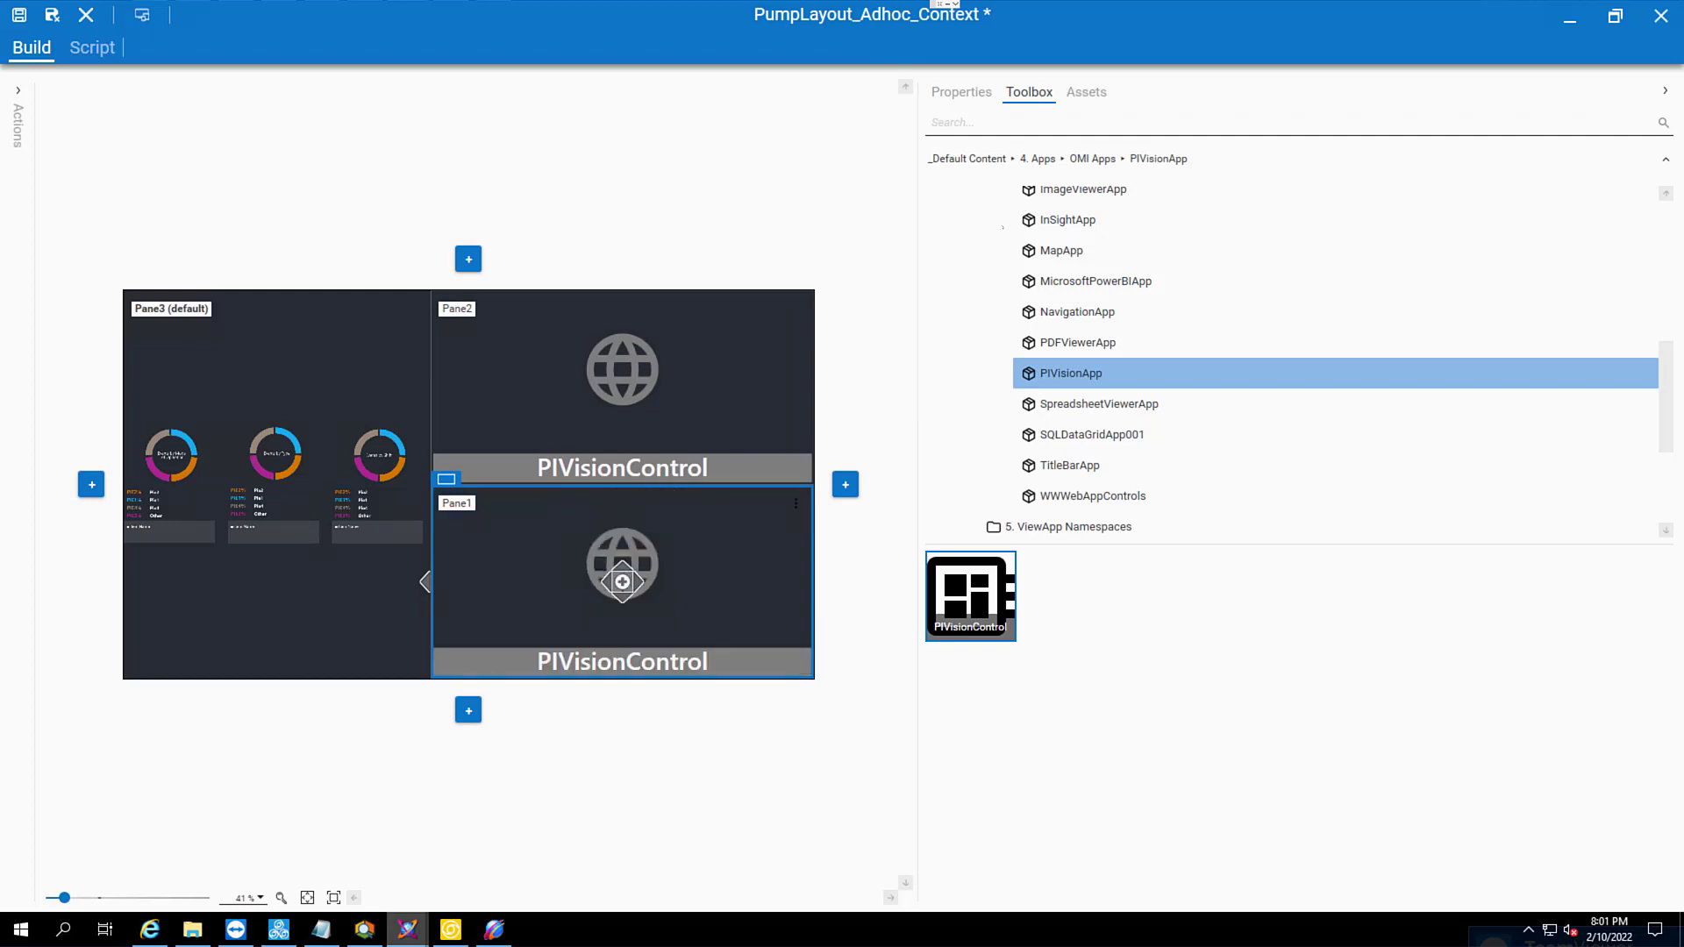
Set the new Pane1 control's web server to AK-PISRV and its website to PIVision.
{"action": "type", "text": "AK-PISRV"}
{"action": "key", "text": "Tab"}
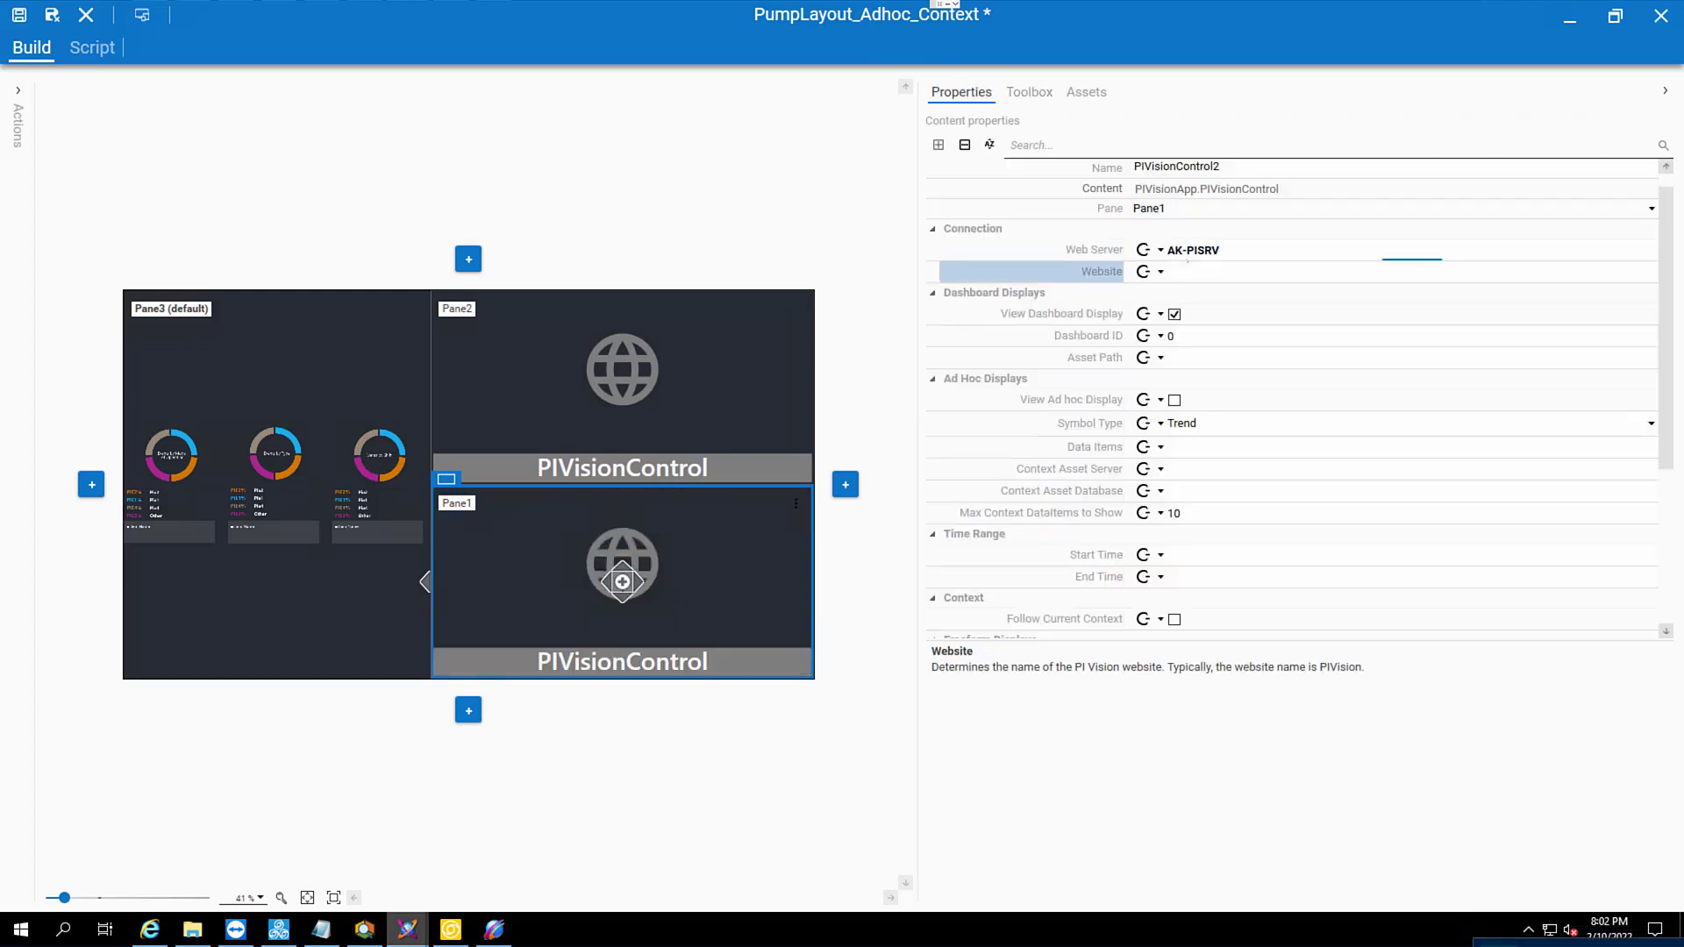
{"action": "type", "text": "PIVision"}
Turn on Follow Current Context for the new Pane1 control while keeping View Dashboard Display on.
{"action": "scroll", "coordinate": [1113, 472], "scroll_direction": "down", "scroll_amount": 2}
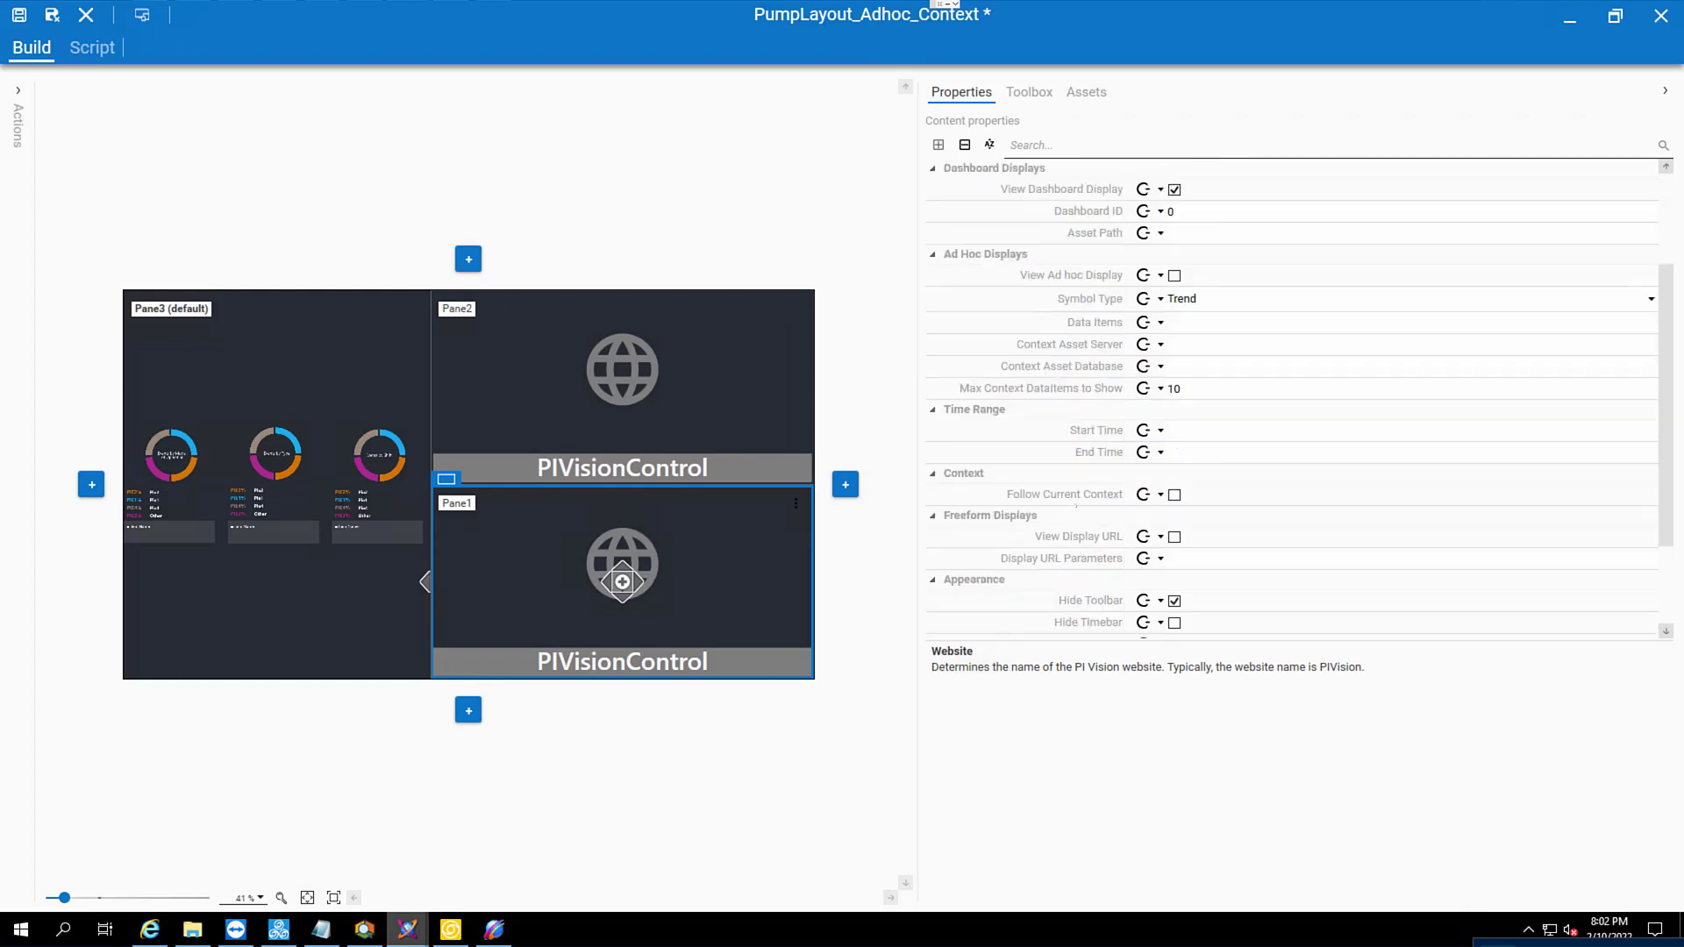
{"action": "left_click", "coordinate": [1175, 494]}
{"action": "left_click", "coordinate": [1175, 495]}
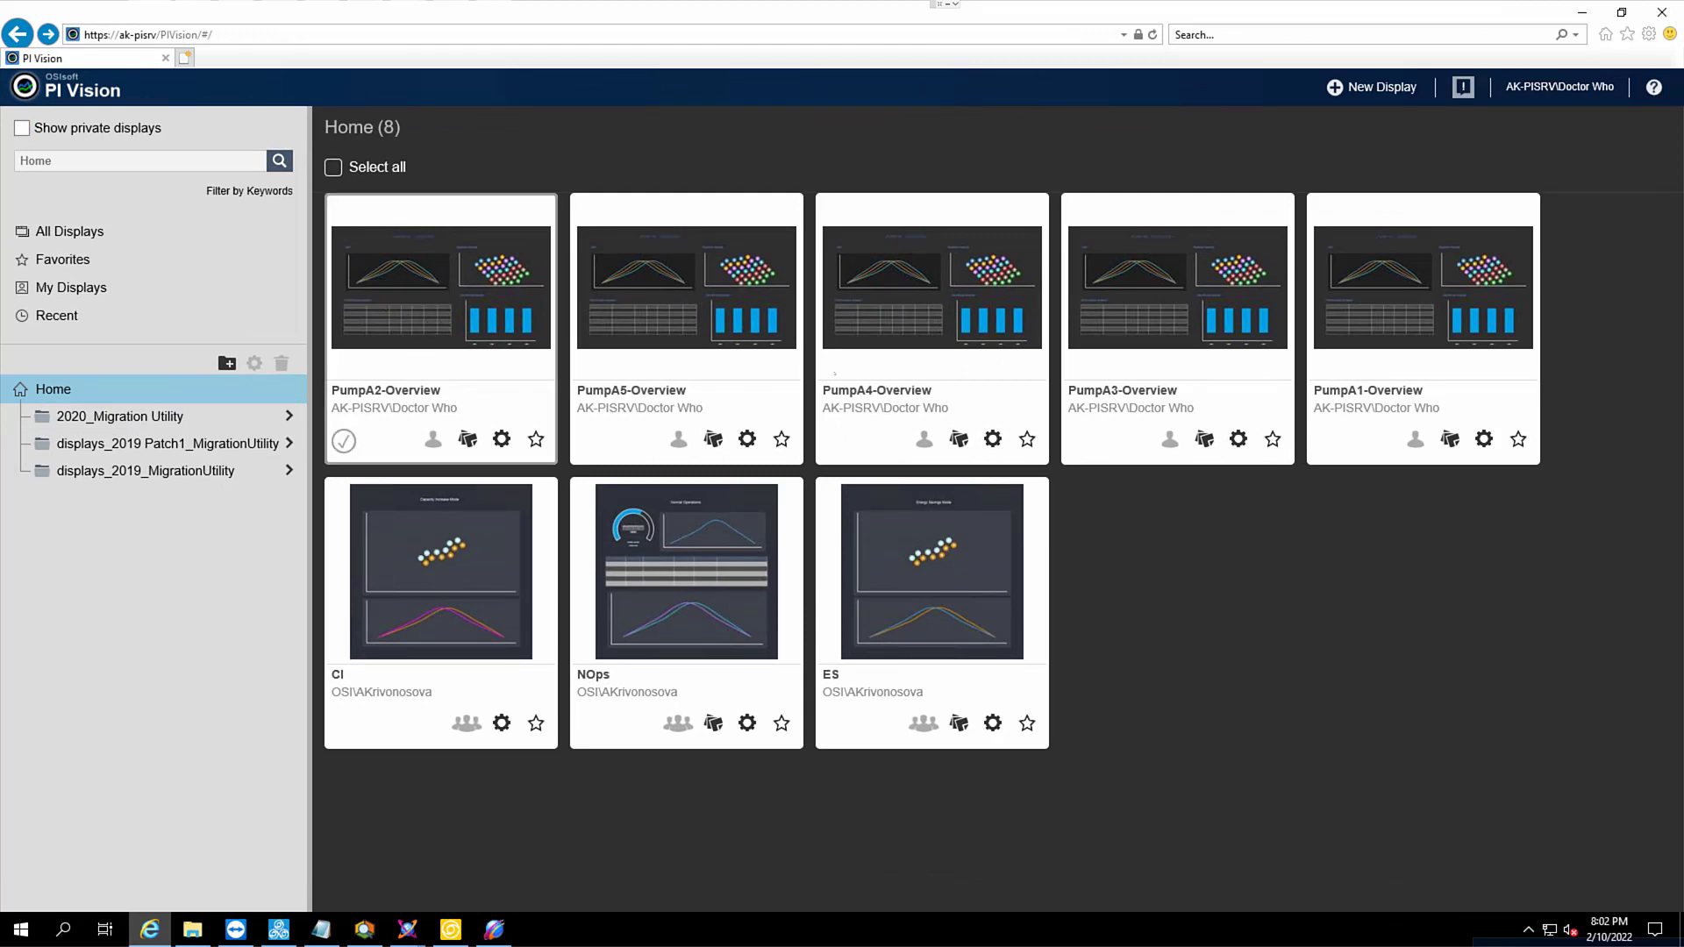
Switch to PI Vision, open the PumpA1-Overview display, and examine the keywords in the display settings of PumpA3-Overview.
{"action": "left_click", "coordinate": [1348, 360]}
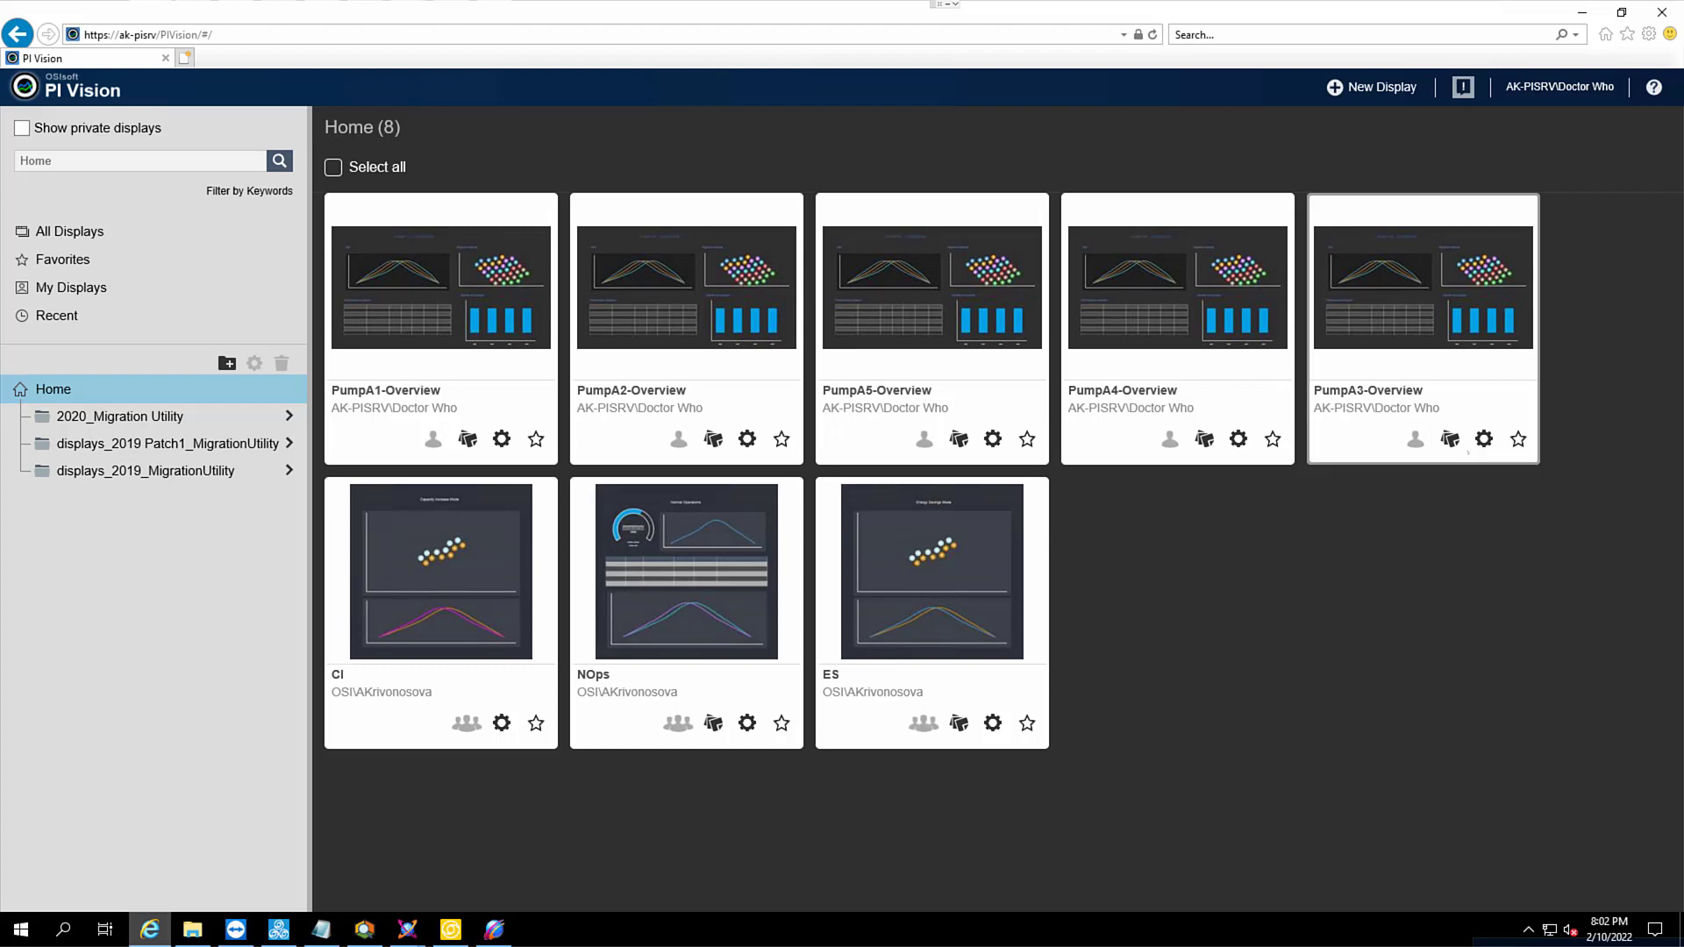
{"action": "left_click", "coordinate": [1483, 438]}
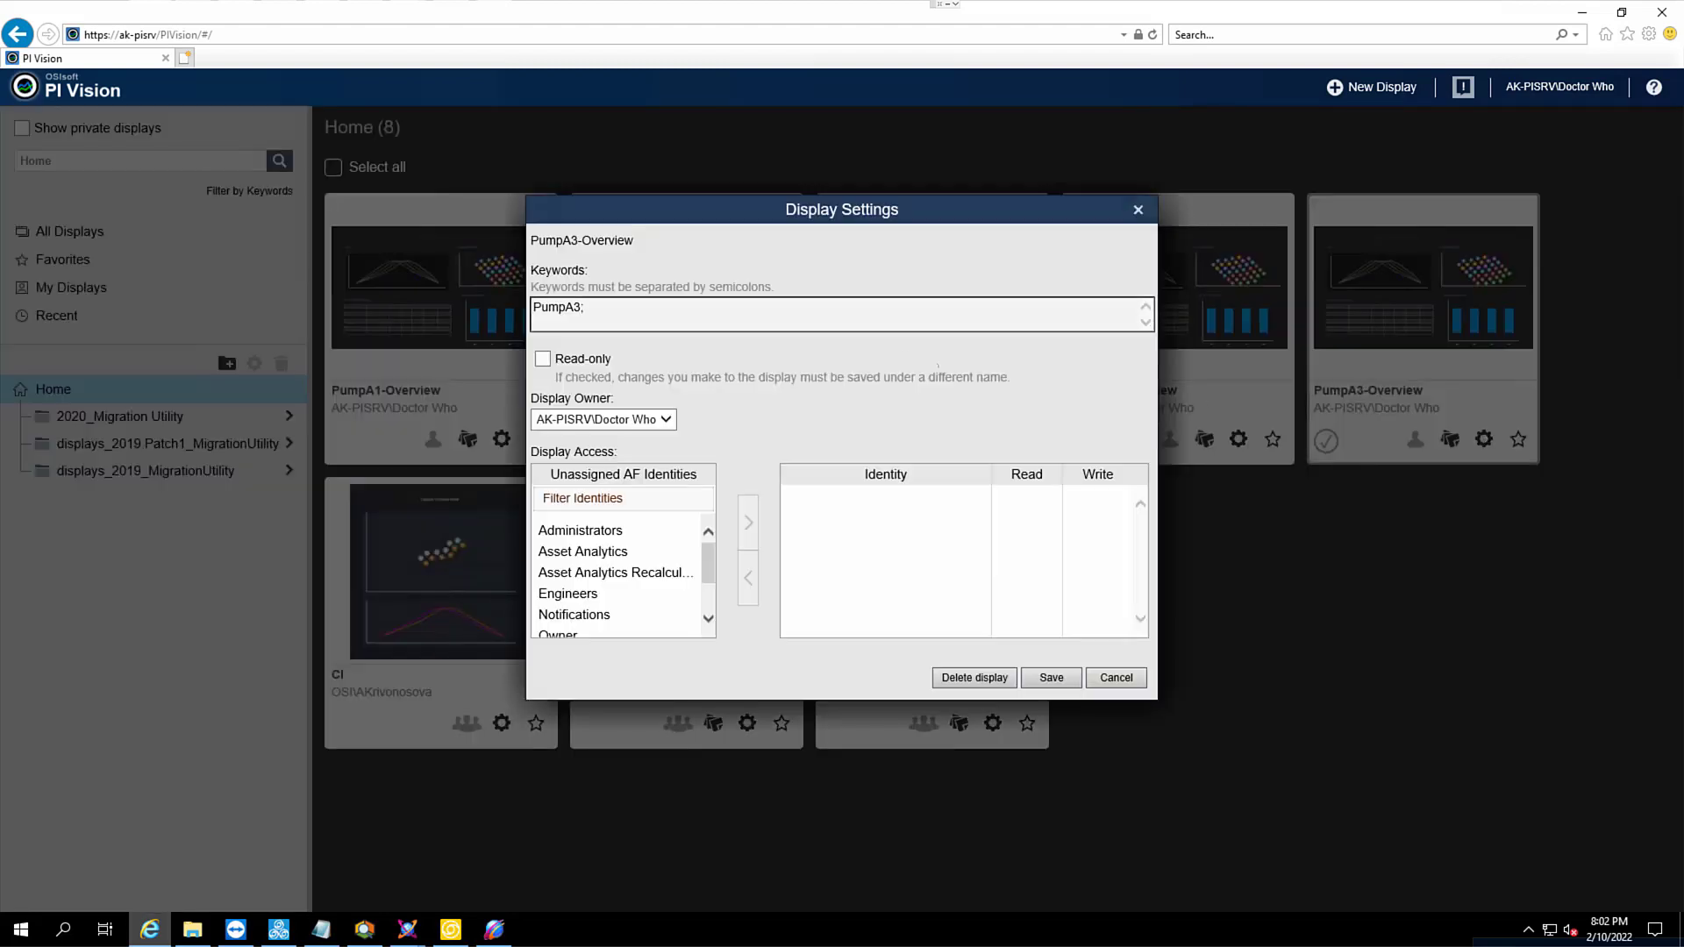
{"action": "key", "text": "ctrl+a"}
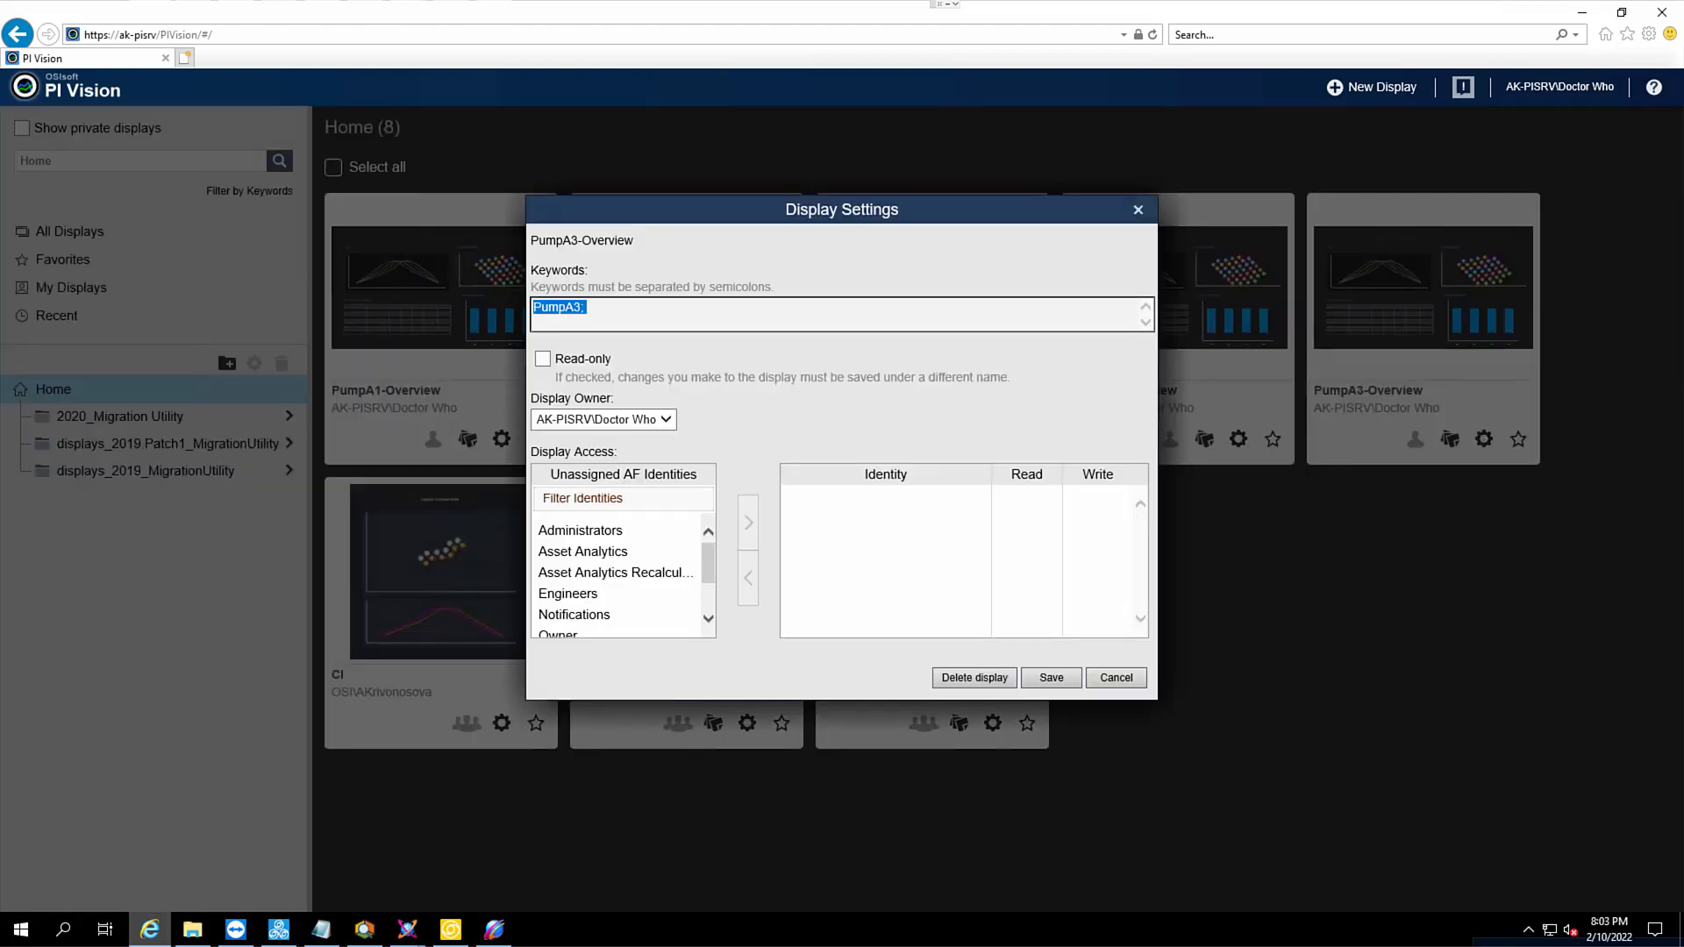
{"action": "left_click", "coordinate": [1117, 679]}
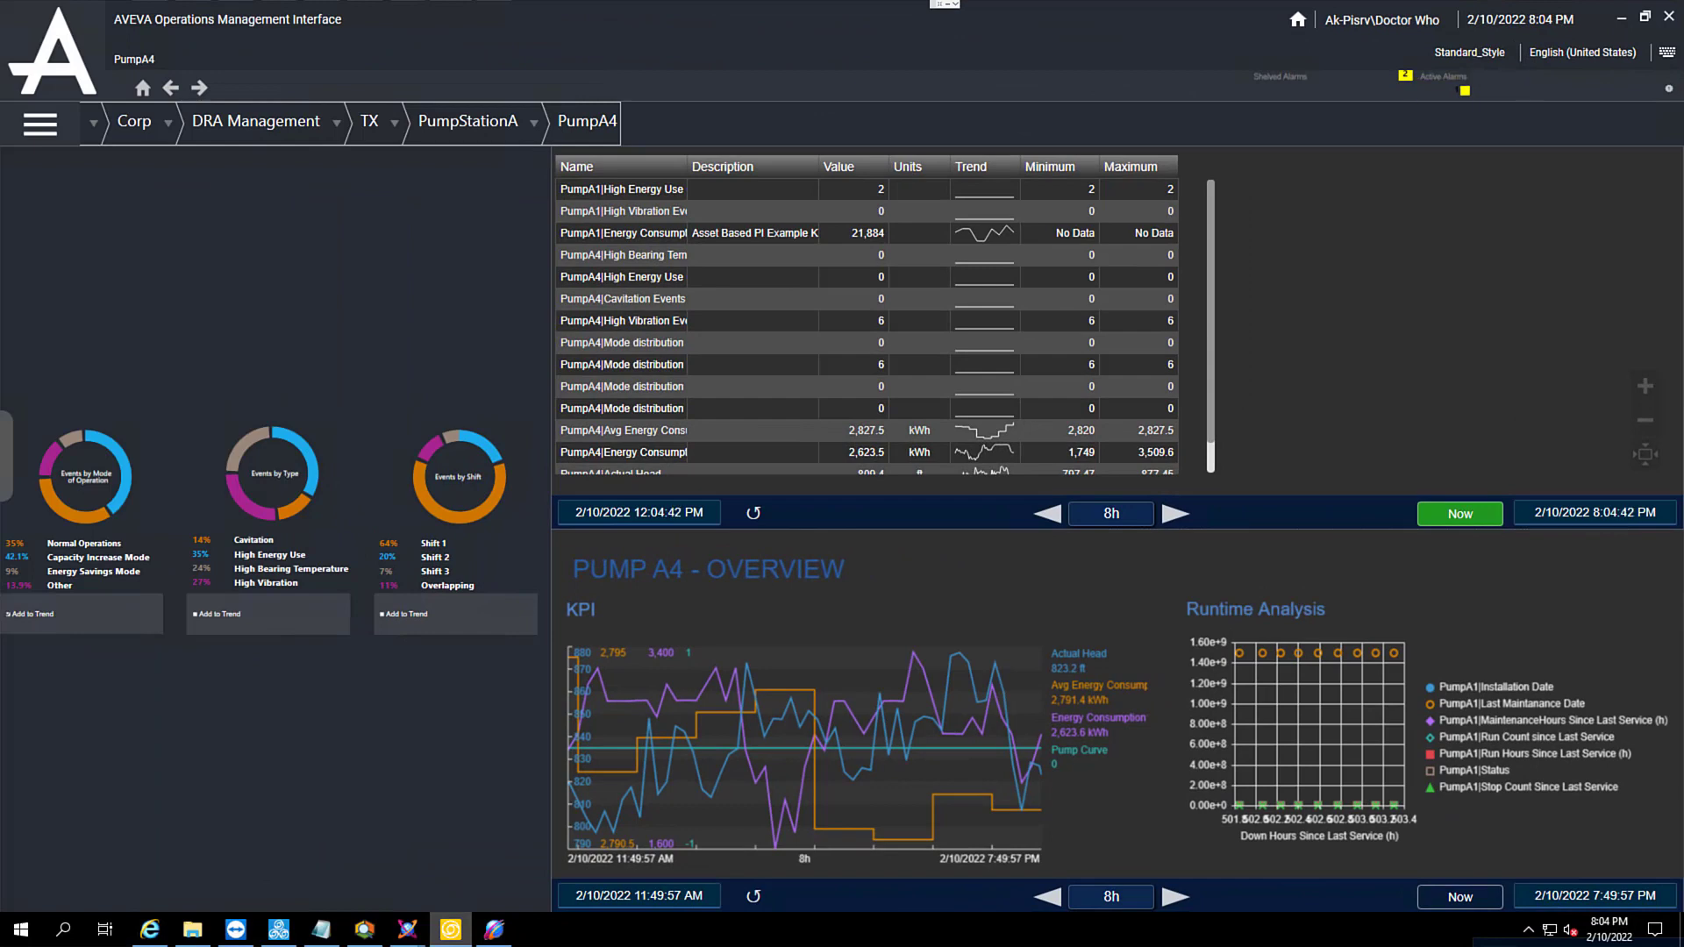
Switch to the running AVEVA OMI application and navigate to PumpA2 under PumpStationA to check the context-following overview display.
{"action": "left_click", "coordinate": [531, 123]}
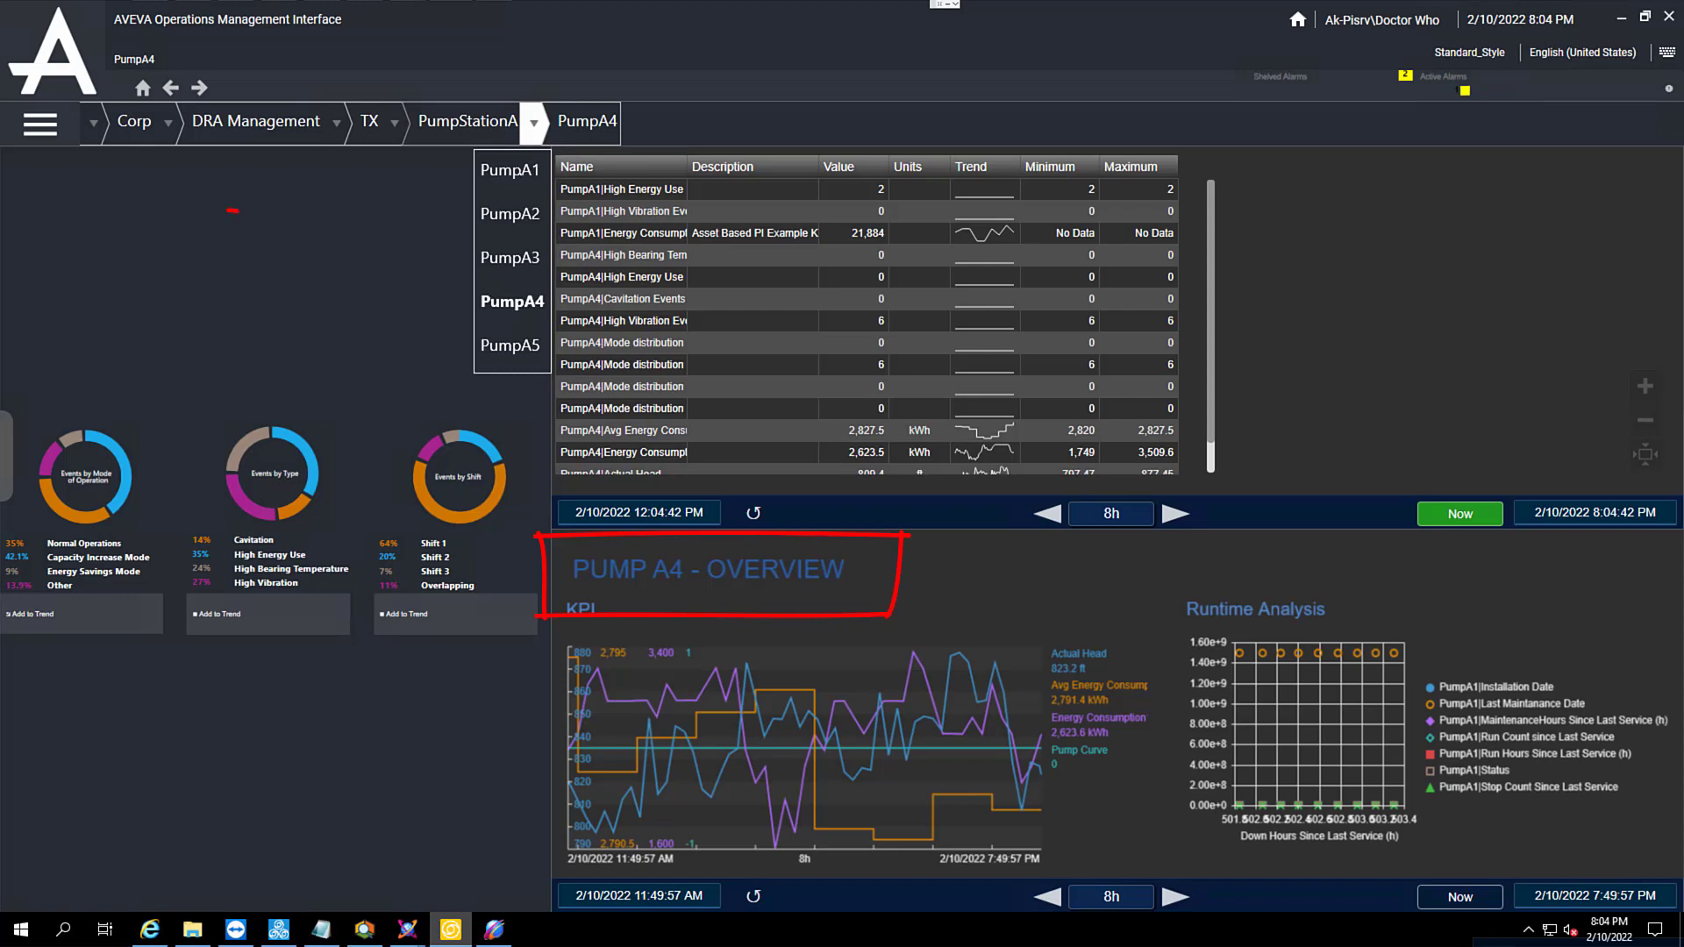
{"action": "left_click", "coordinate": [523, 216]}
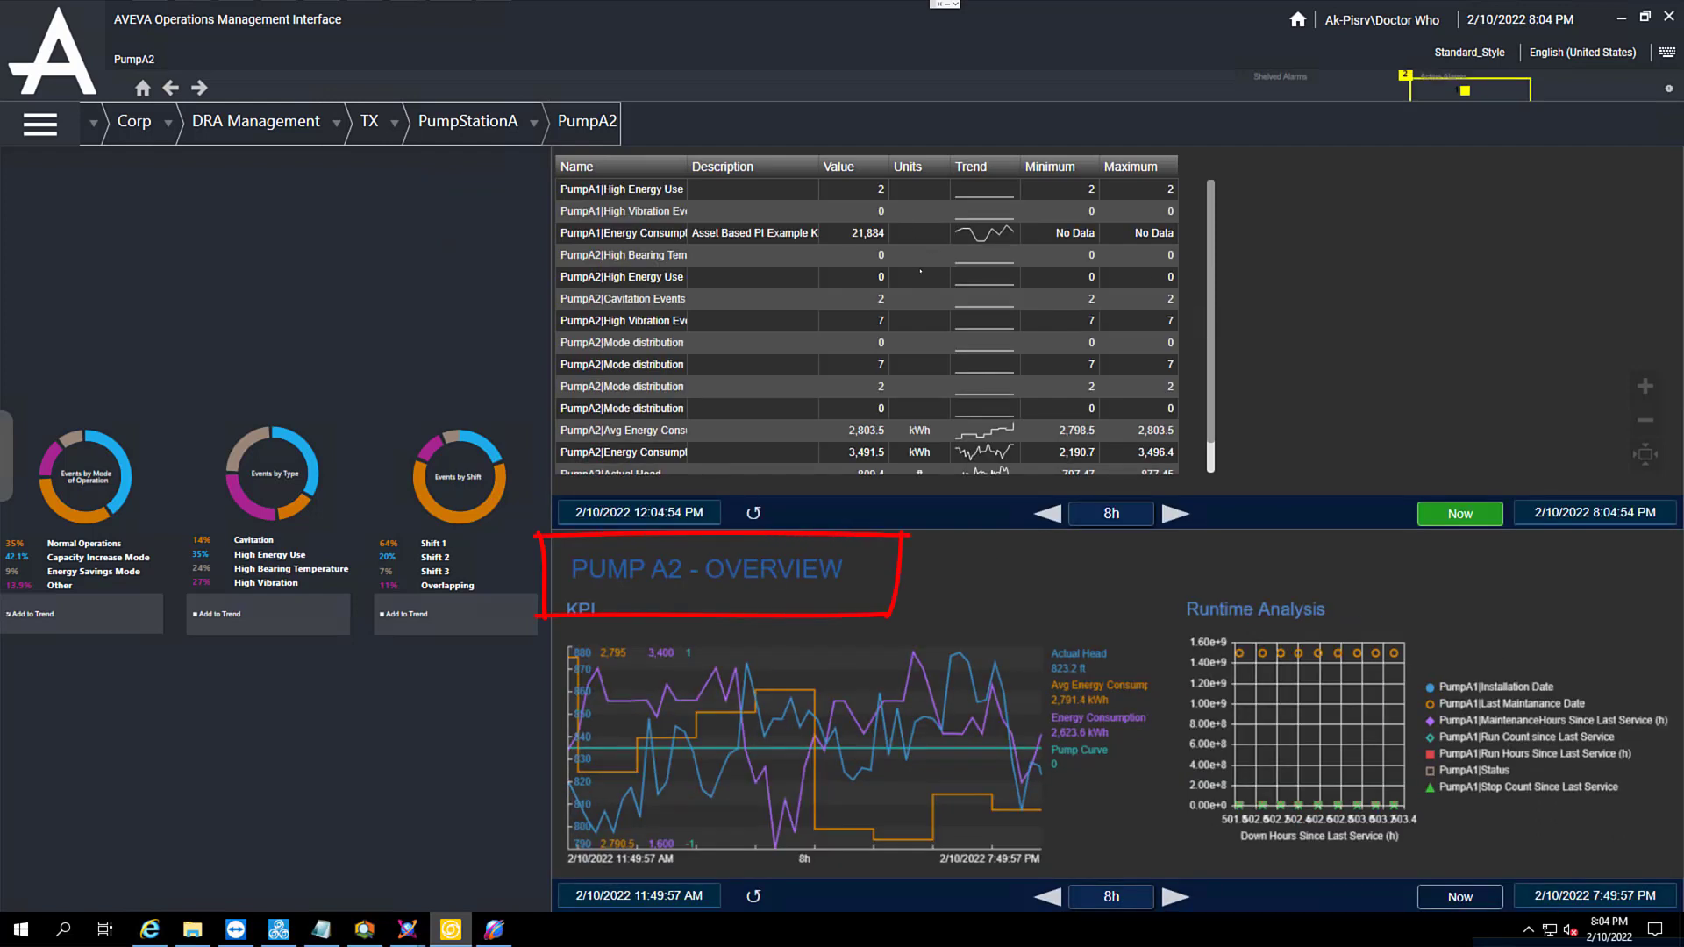
{"action": "scroll", "coordinate": [921, 277], "scroll_direction": "down", "scroll_amount": 1}
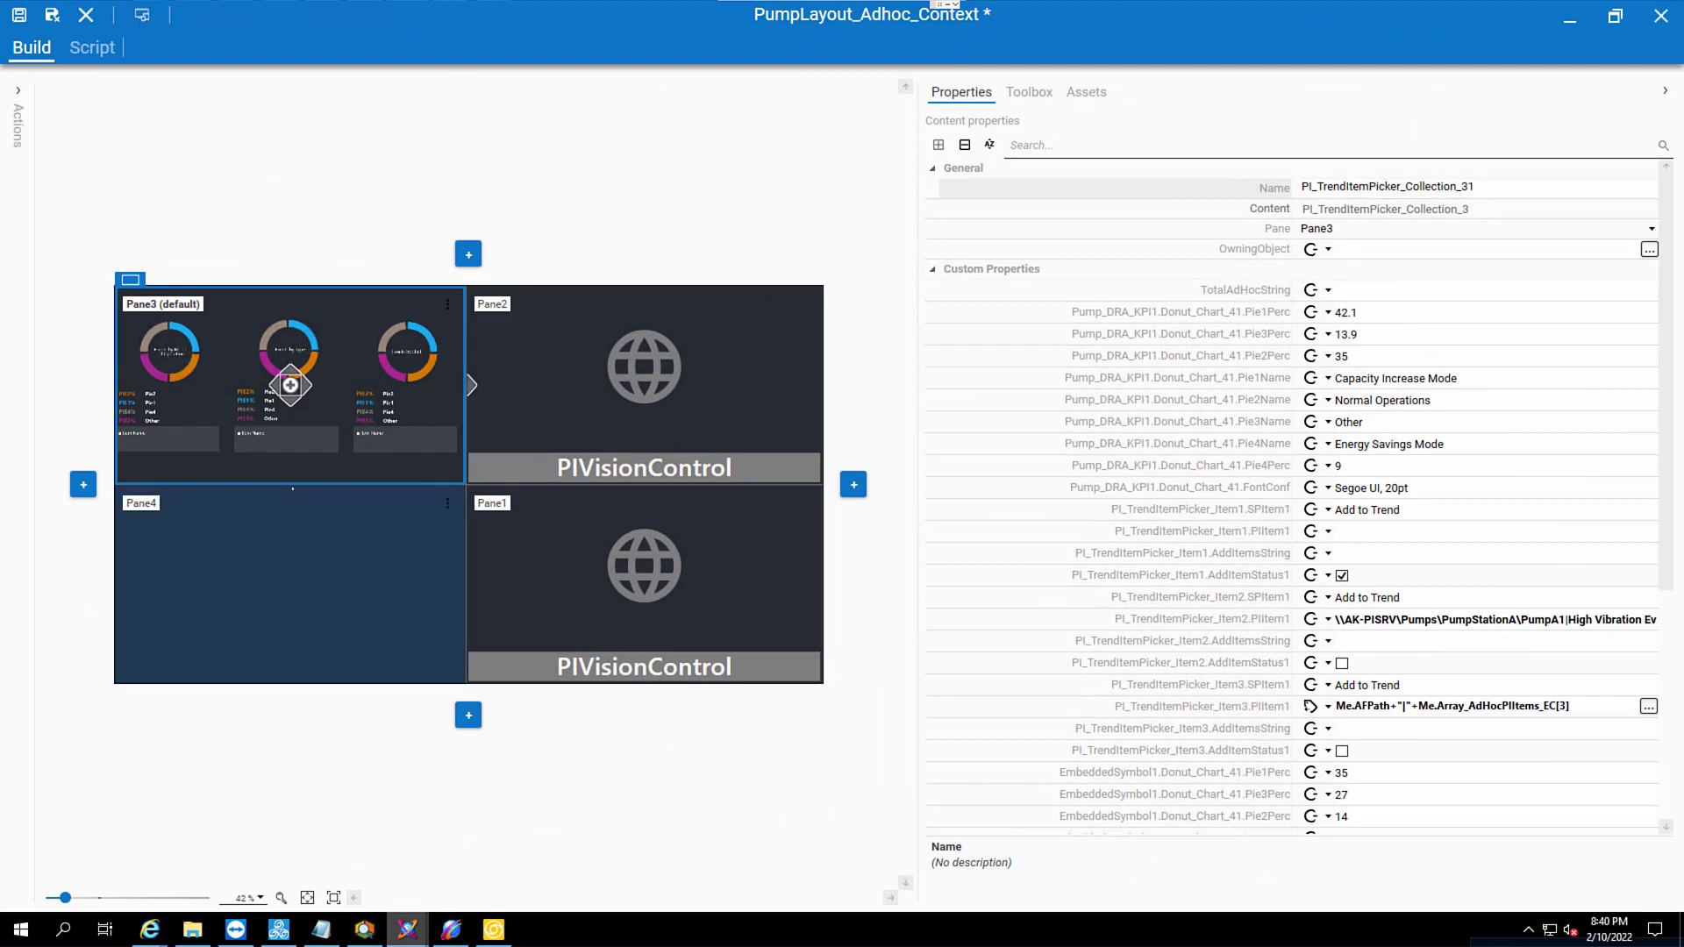
Place a PIVisionControl from PIVisionApp in the empty Pane4 of PumpLayout_Adhoc_Context.
{"action": "left_click", "coordinate": [291, 504]}
{"action": "left_click", "coordinate": [1029, 92]}
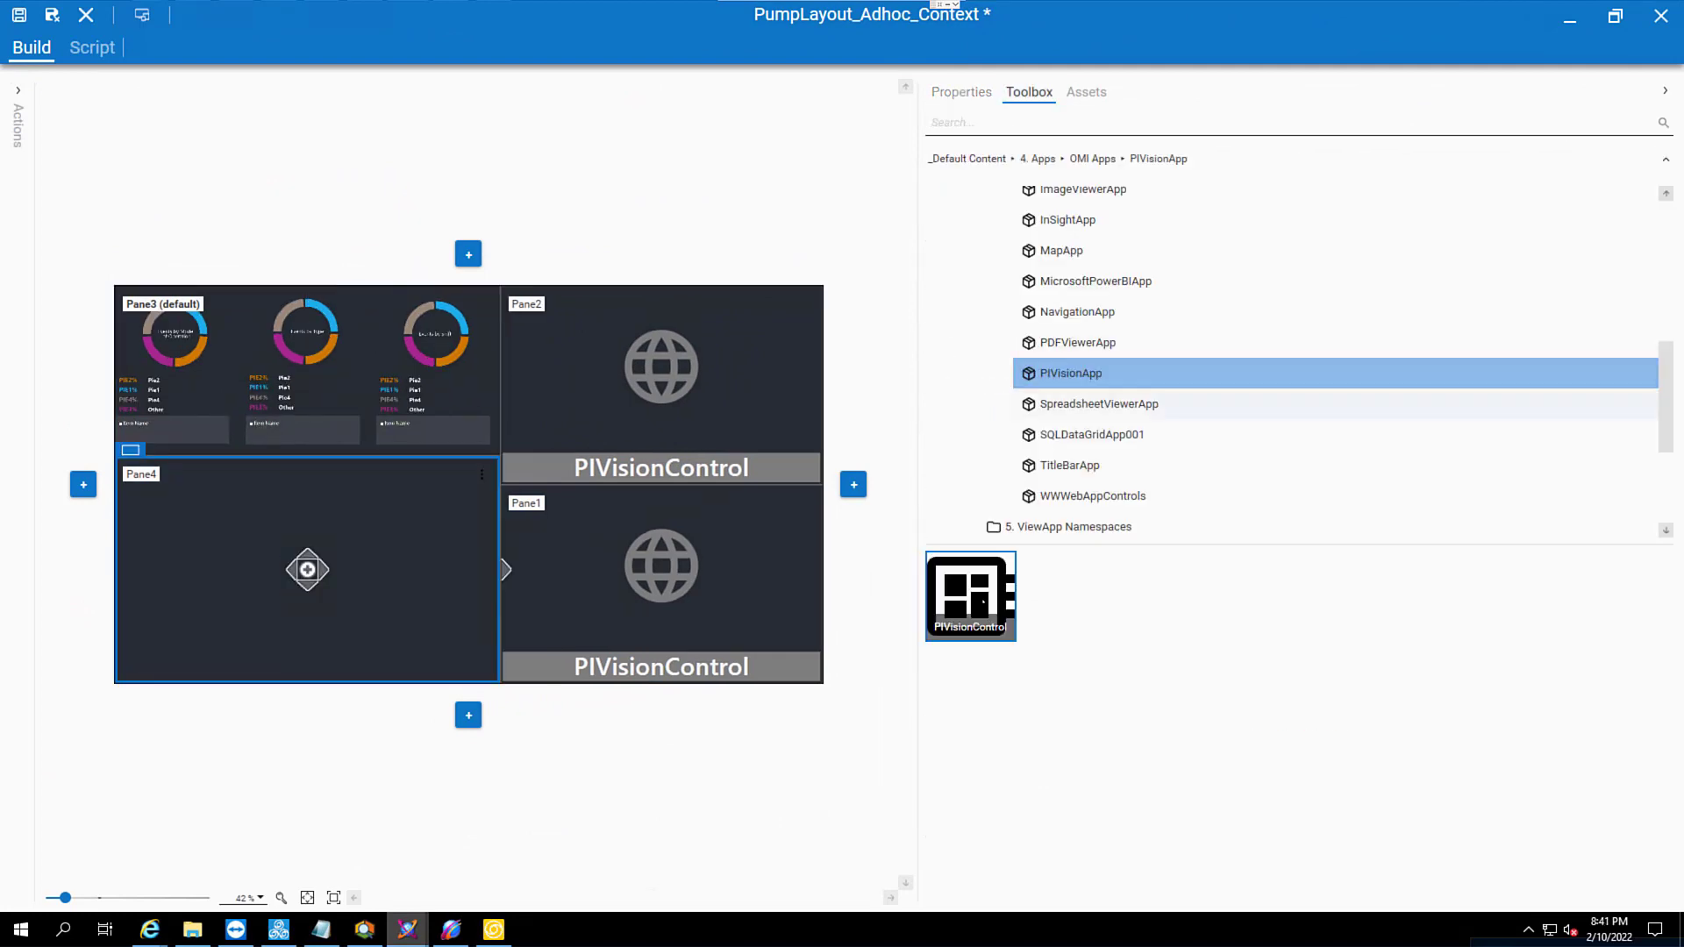
{"action": "left_click_drag", "start_coordinate": [971, 597], "coordinate": [439, 553]}
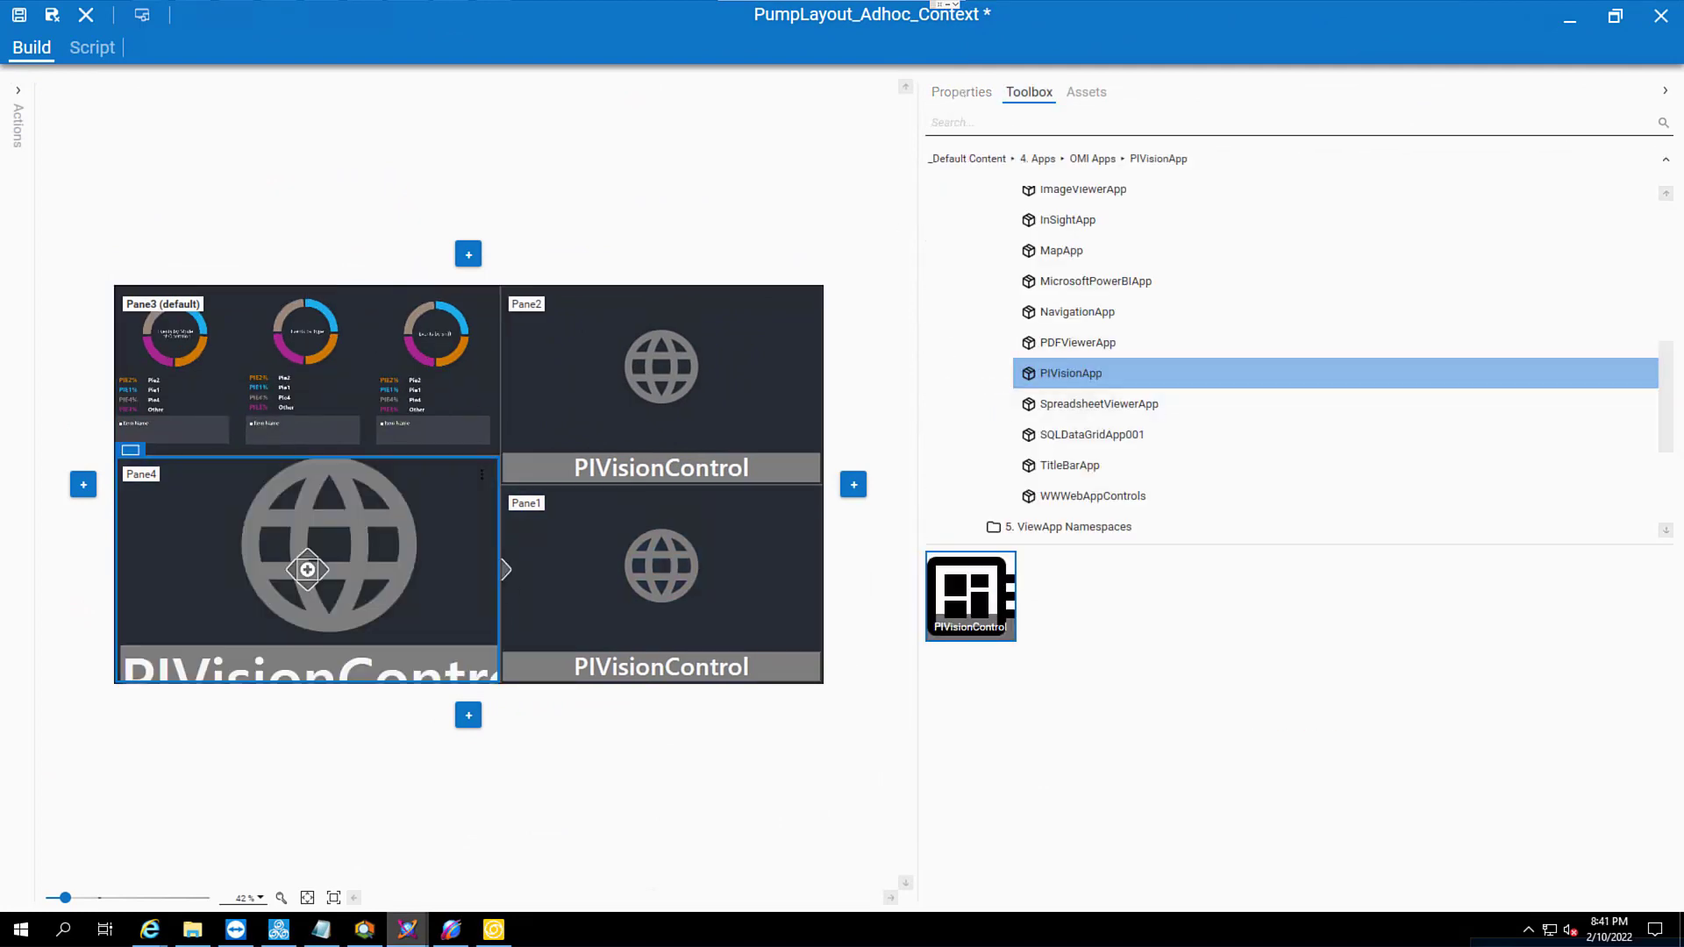
Set the Pane4 control's web server to AK-PISRV and its website to PIVision.
{"action": "type", "text": "AK-PISRV"}
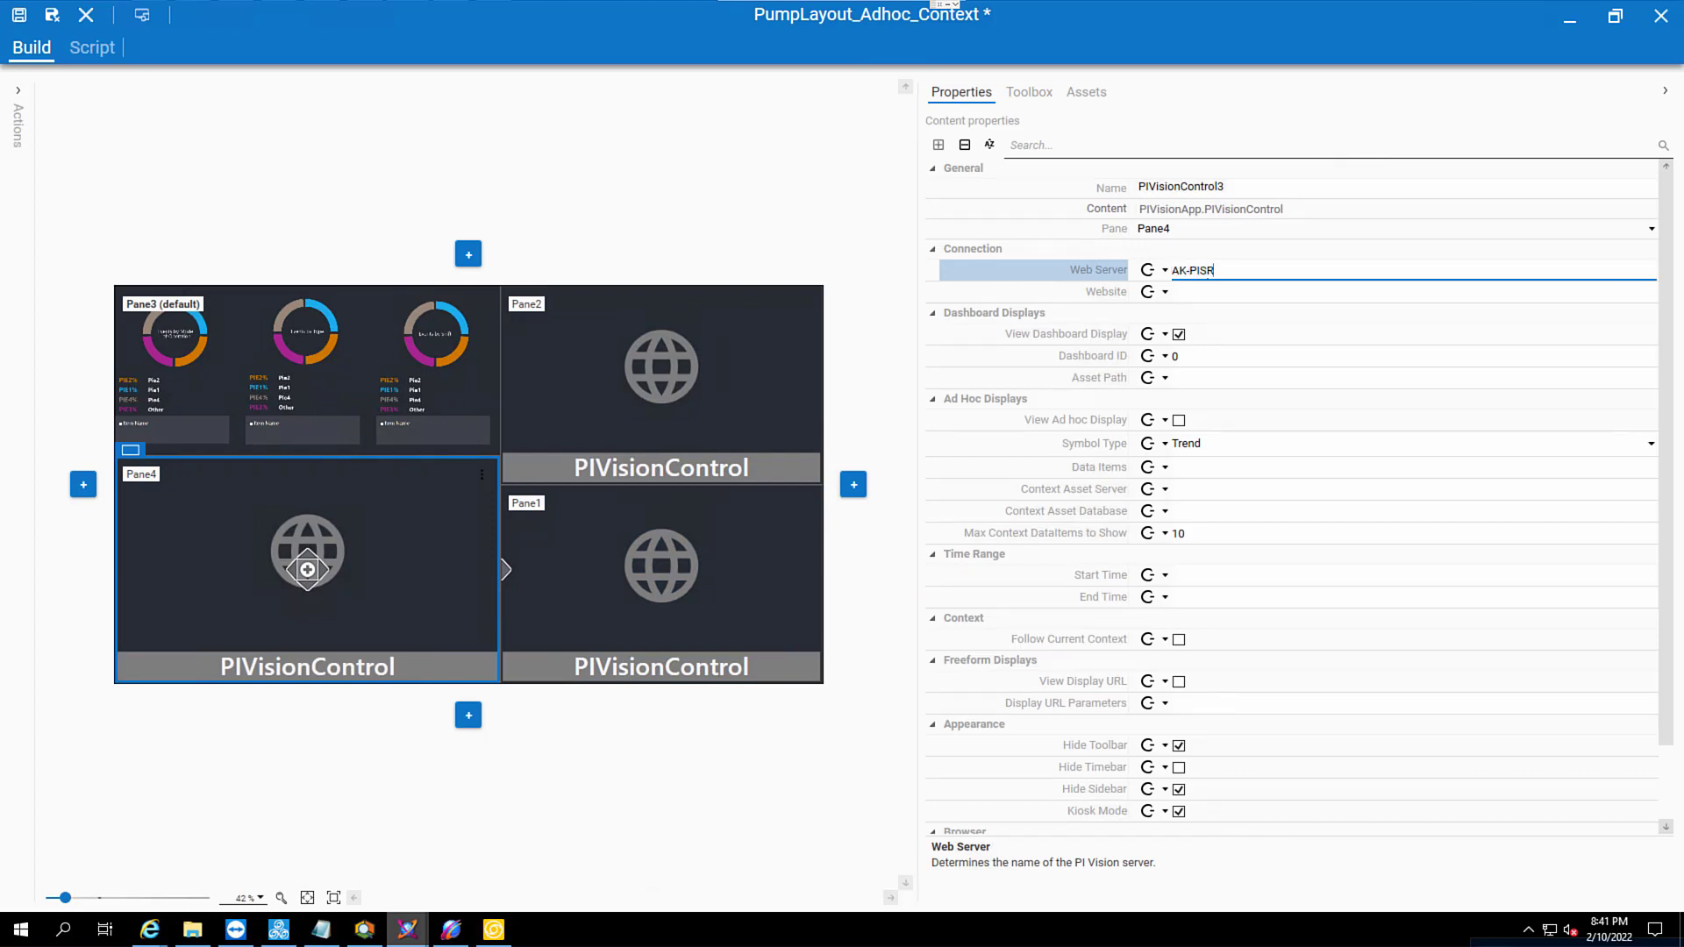
{"action": "key", "text": "Tab"}
{"action": "type", "text": "PIVision"}
{"action": "key", "text": "Return"}
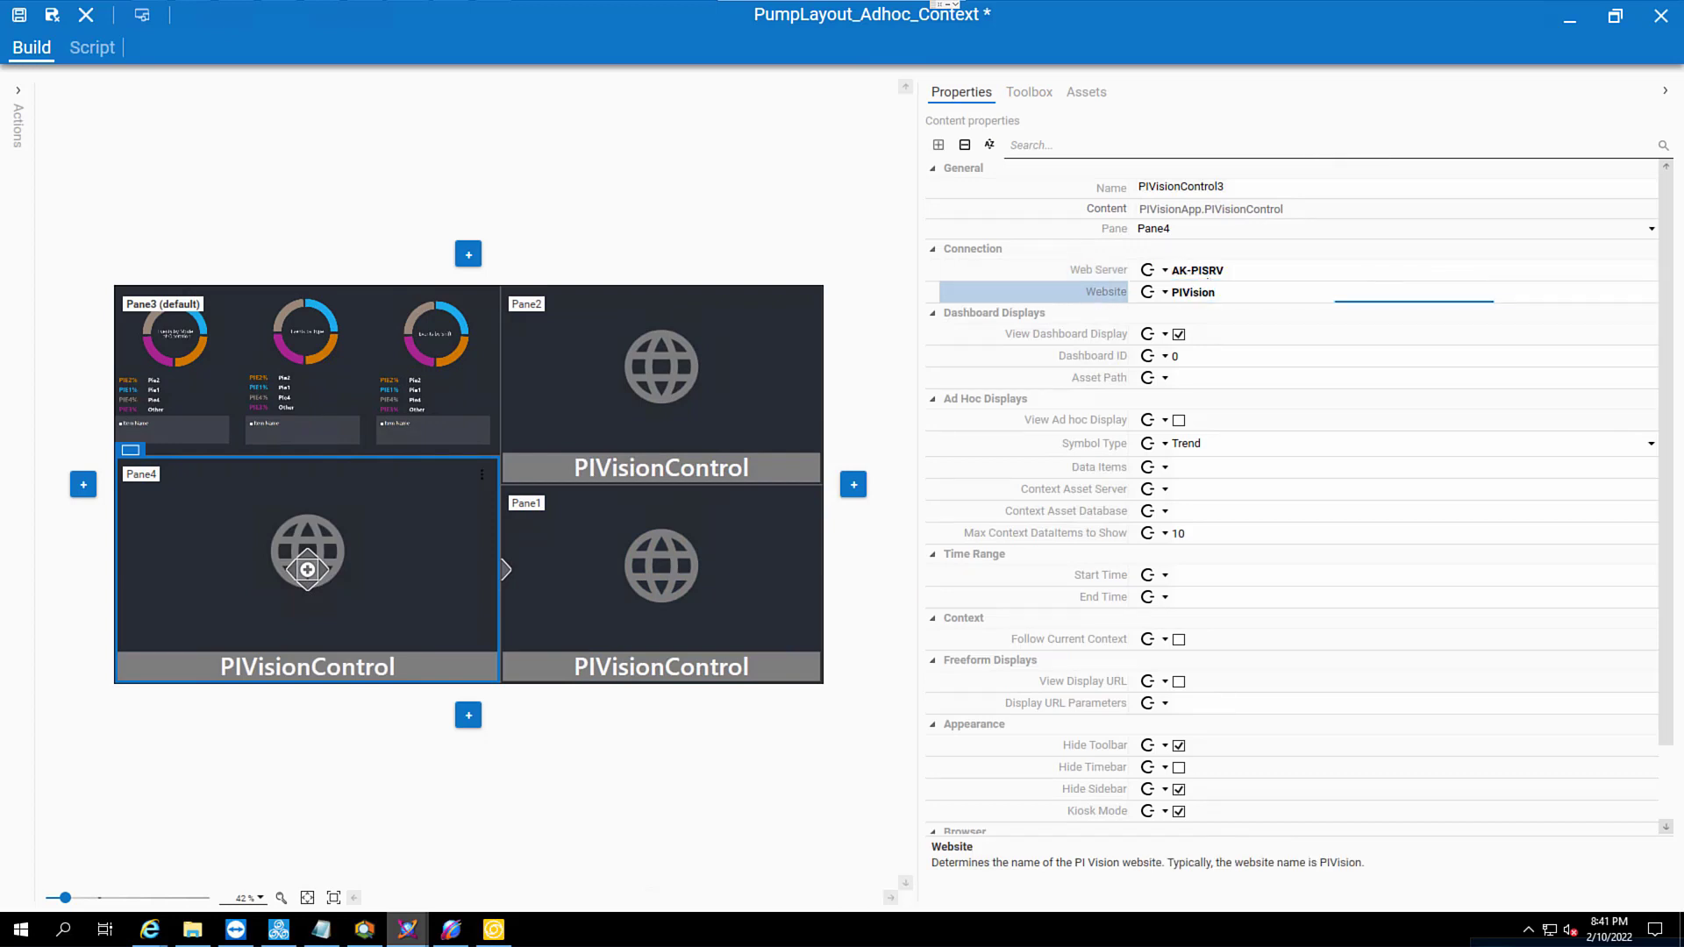
Turn off View Dashboard Display and turn on View Display URL for the Pane4 control.
{"action": "left_click", "coordinate": [1179, 335]}
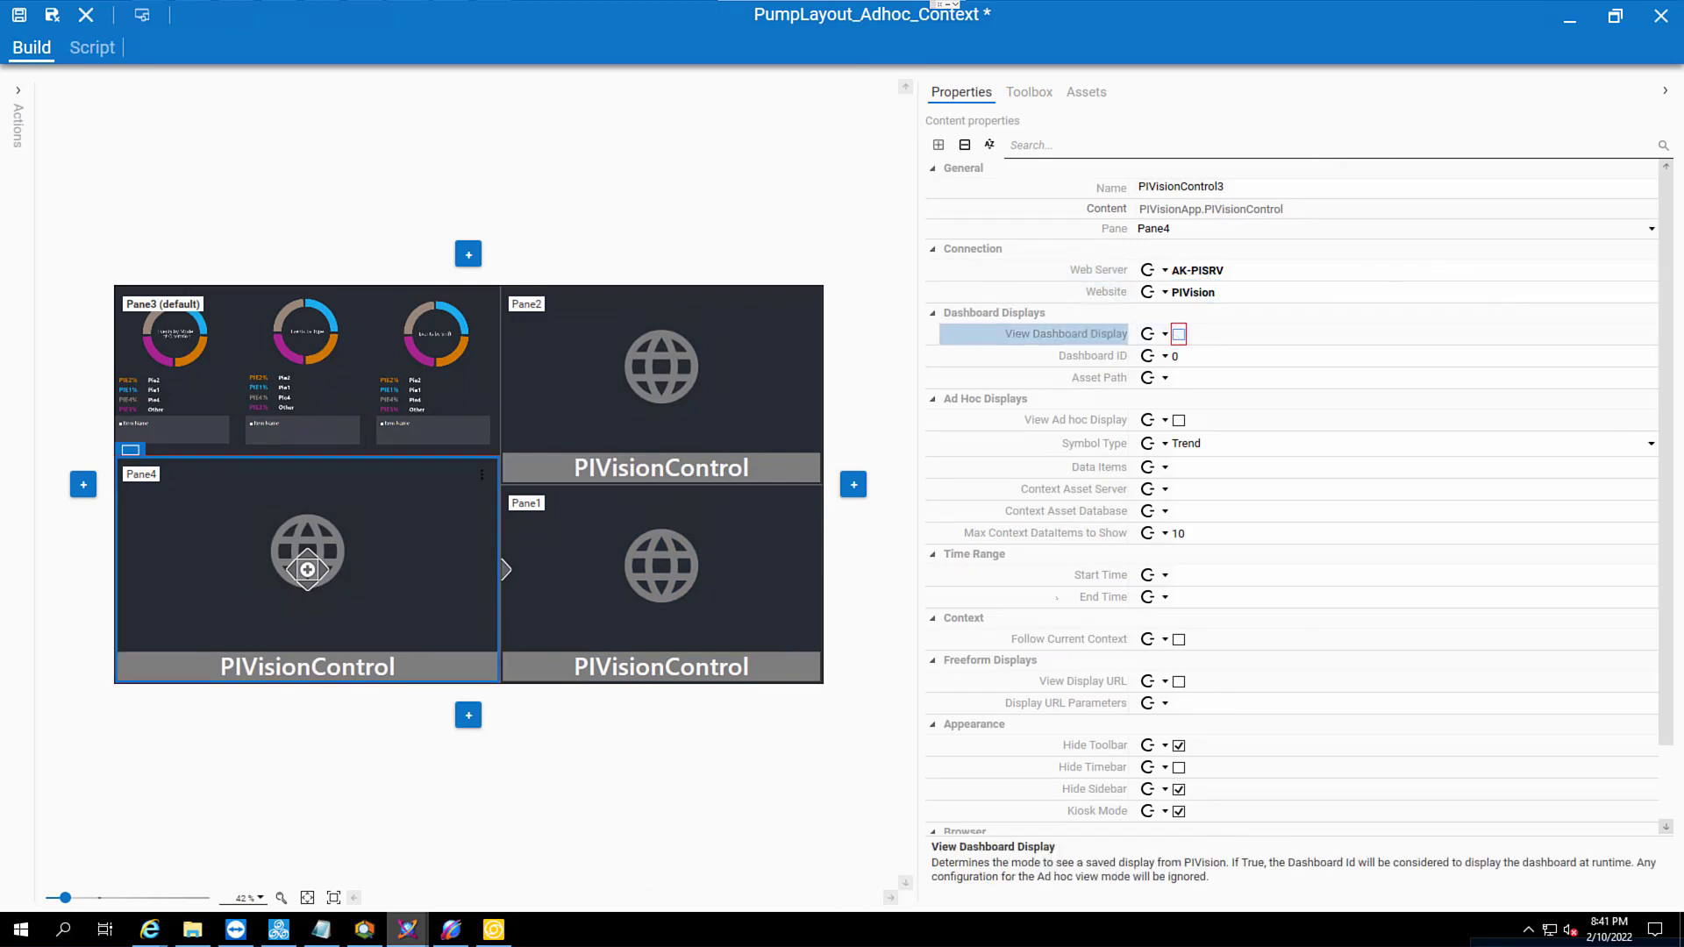
{"action": "left_click", "coordinate": [1139, 682]}
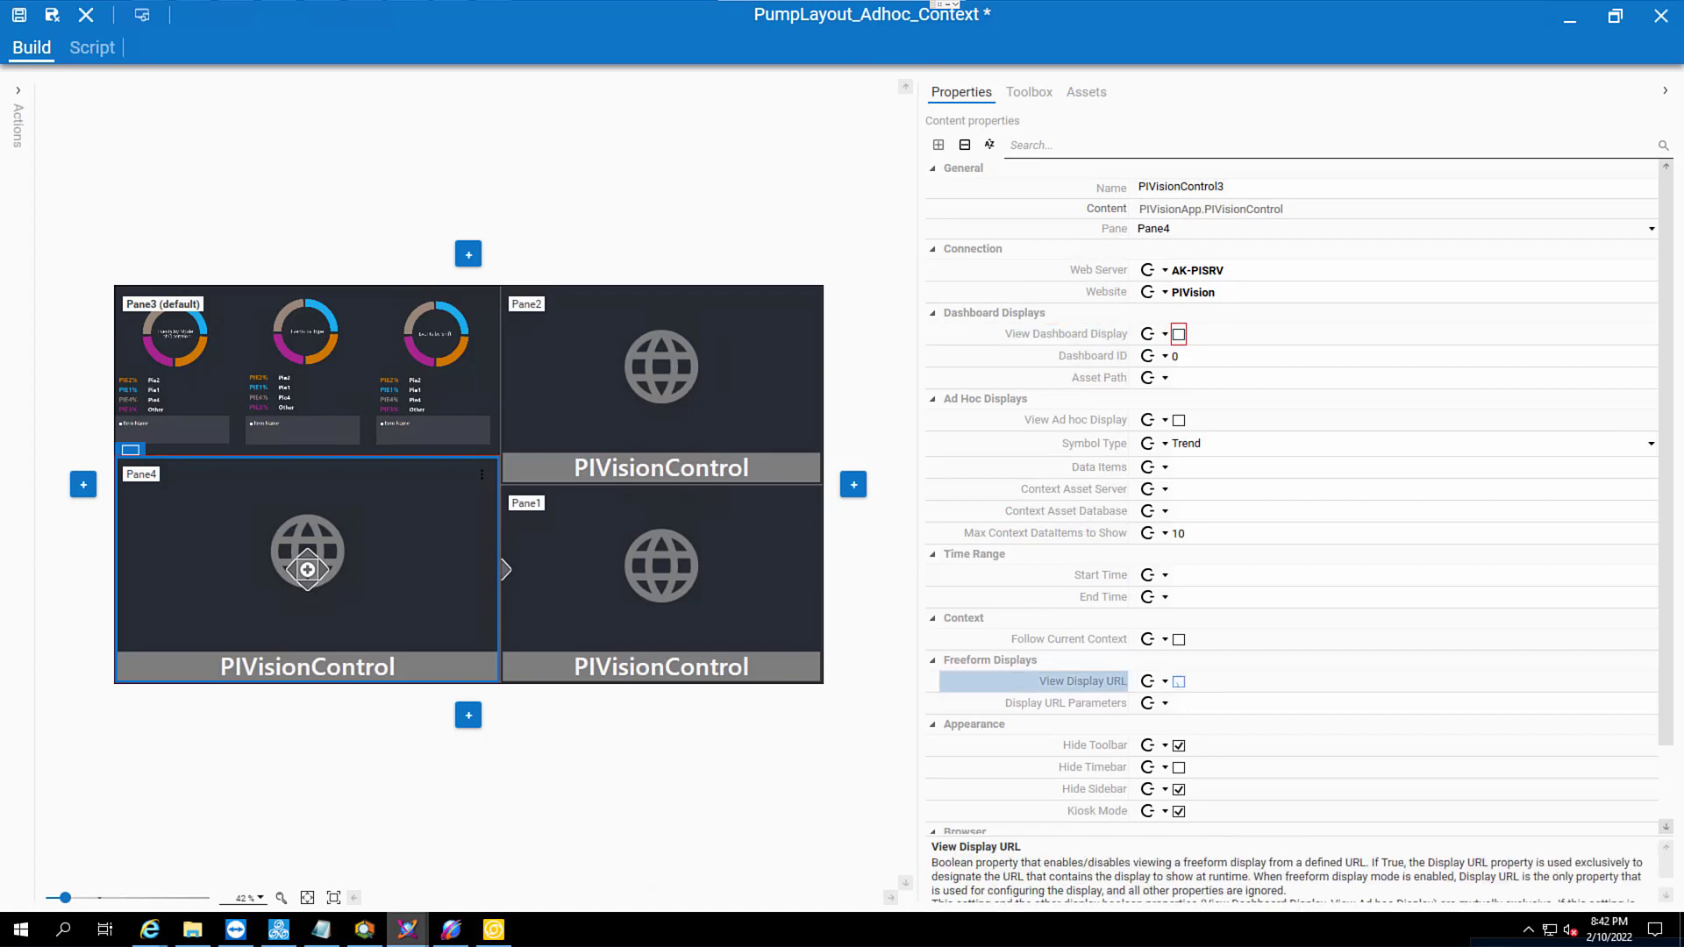
{"action": "left_click", "coordinate": [1179, 682]}
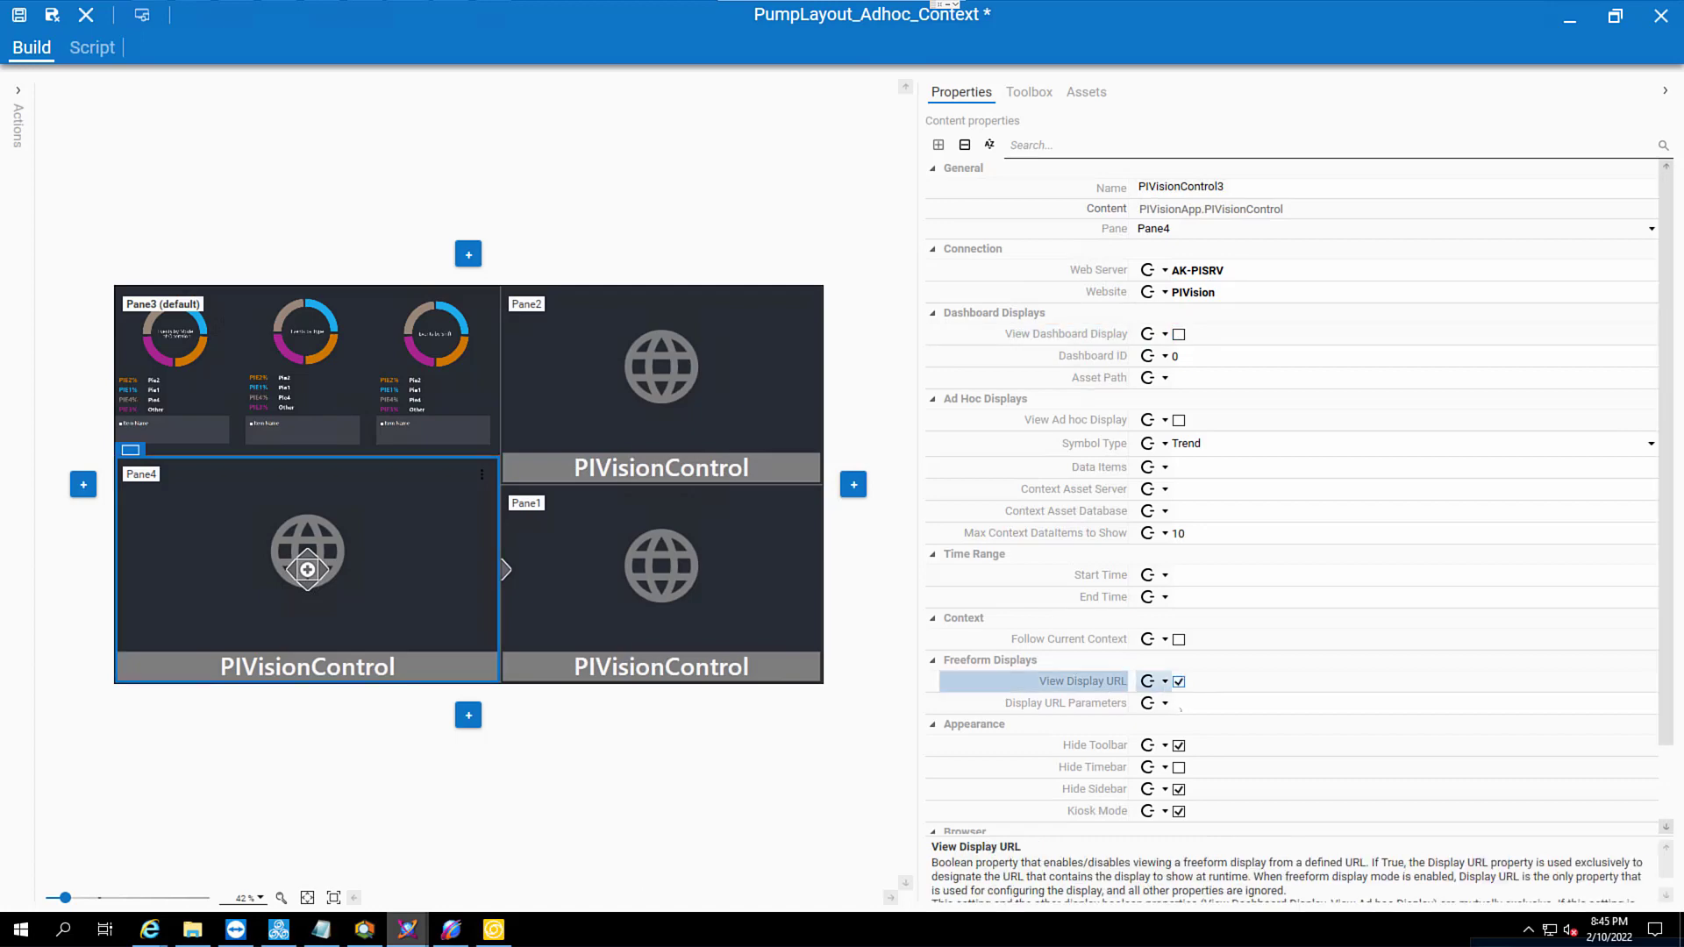
Paste EventDetails?server=AK-PISRV&eventid=01b29fc6-8af4-11ec-9481-001ddab7363d&hidetoolbar=false&hidesidebar&mode=kioskmode as the Pane4 control's Display URL Parameters and review them from the beginning.
{"action": "left_click", "coordinate": [1109, 703]}
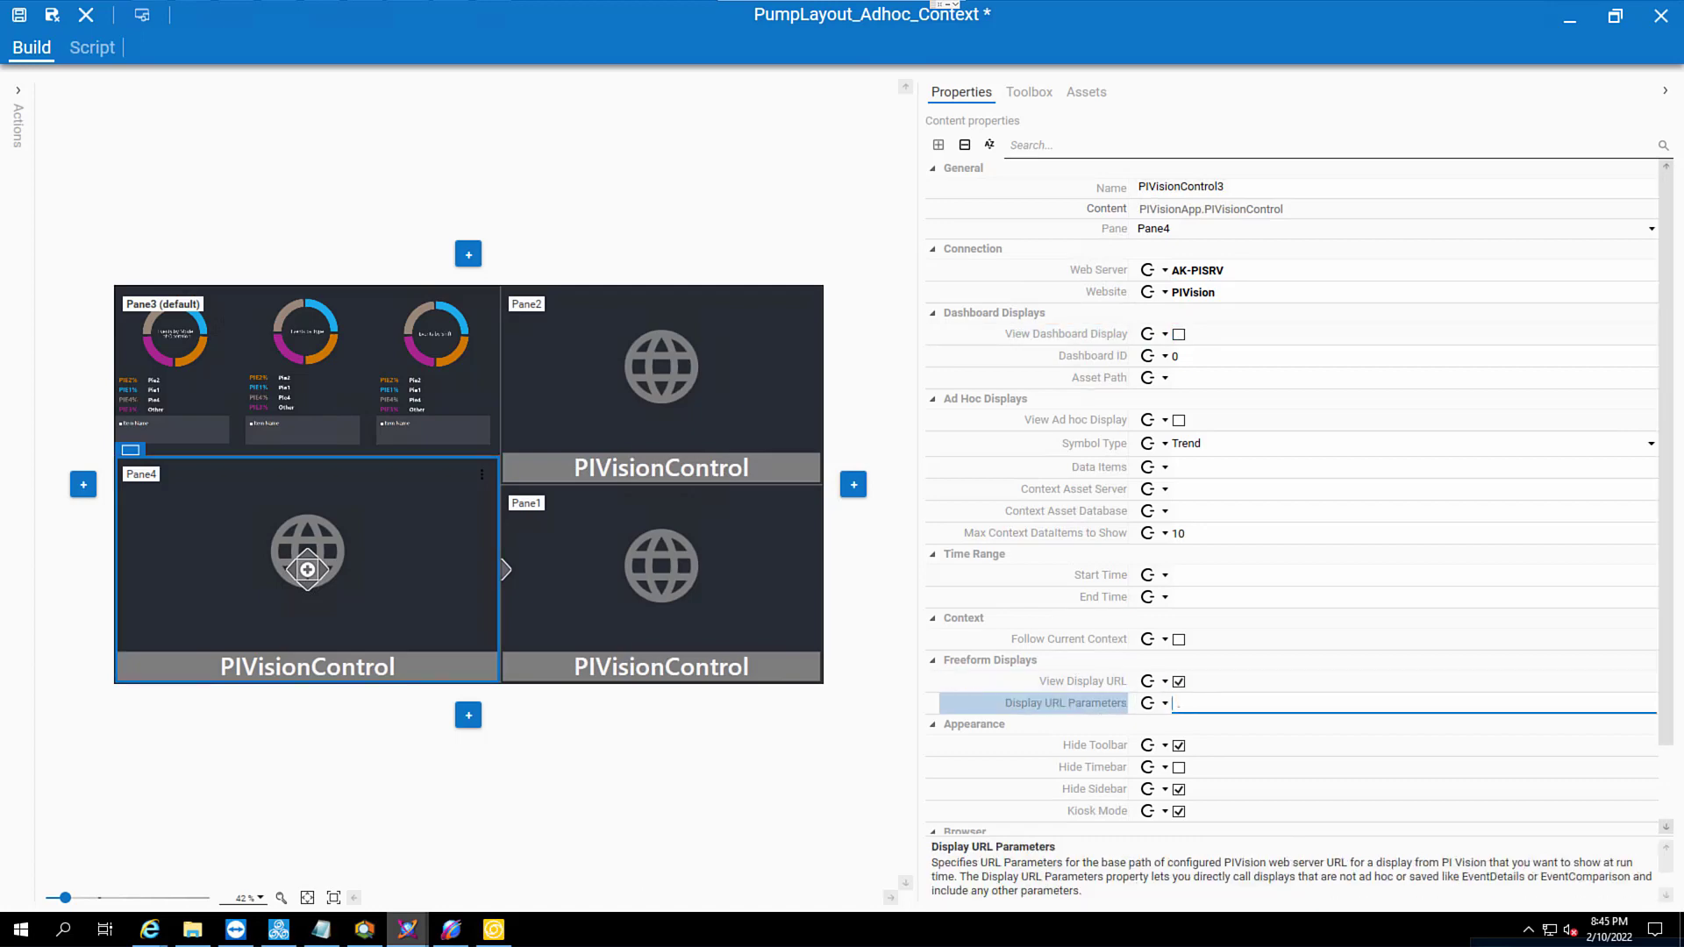
{"action": "right_click", "coordinate": [1177, 702]}
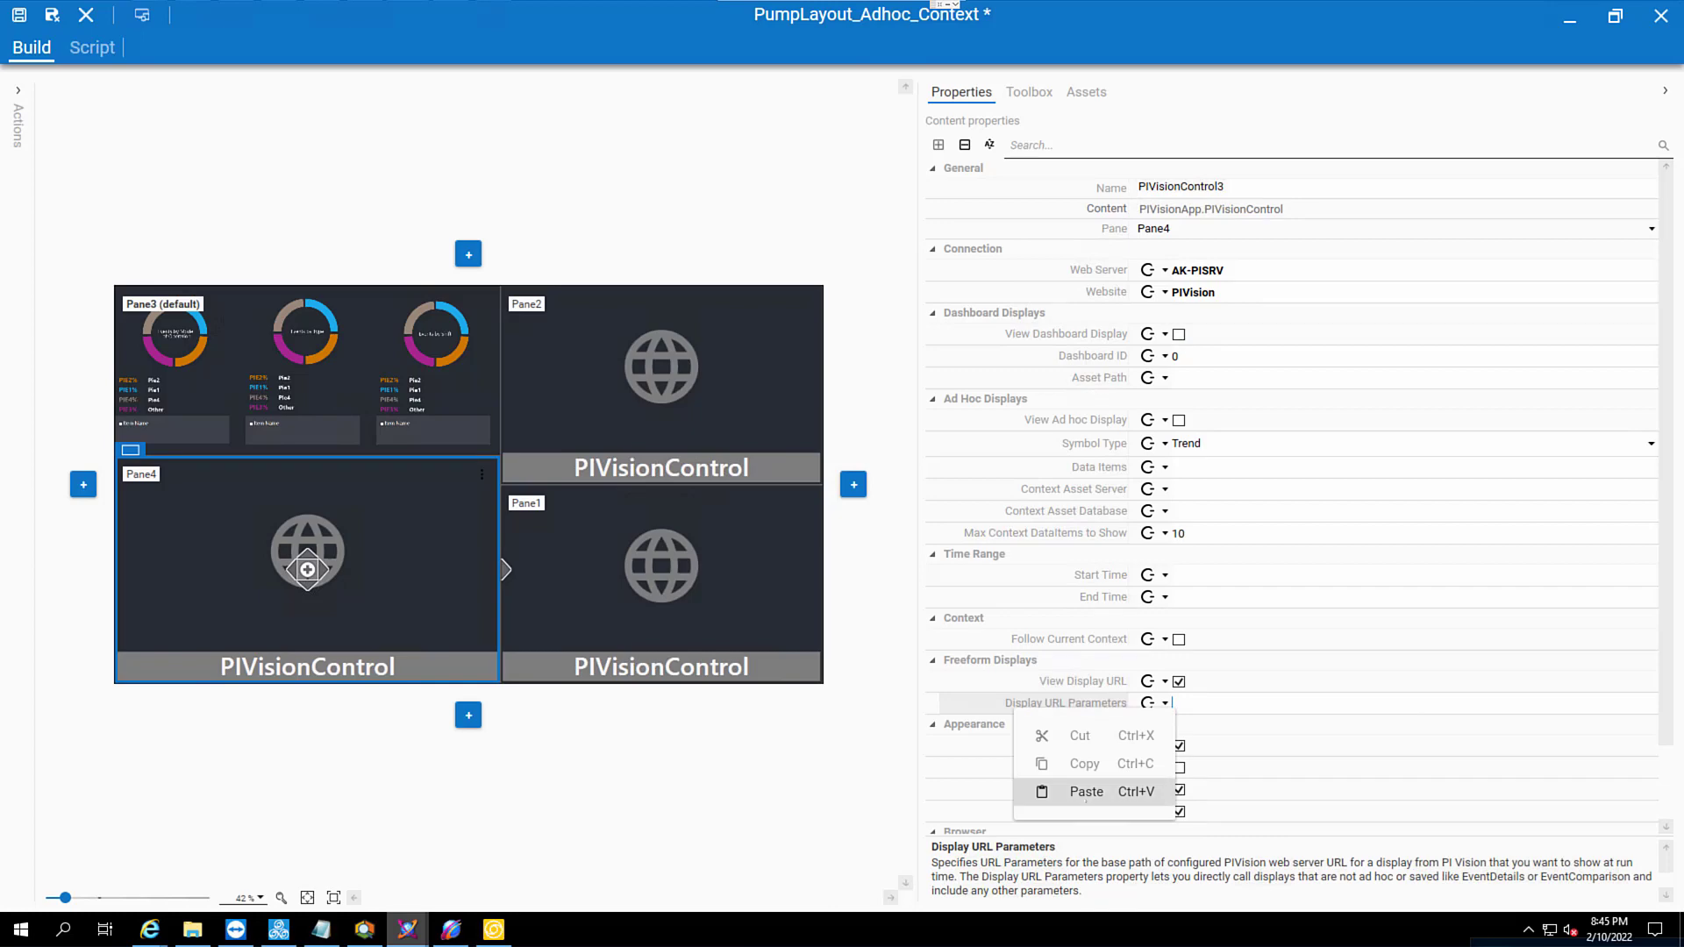
{"action": "left_click", "coordinate": [1088, 793]}
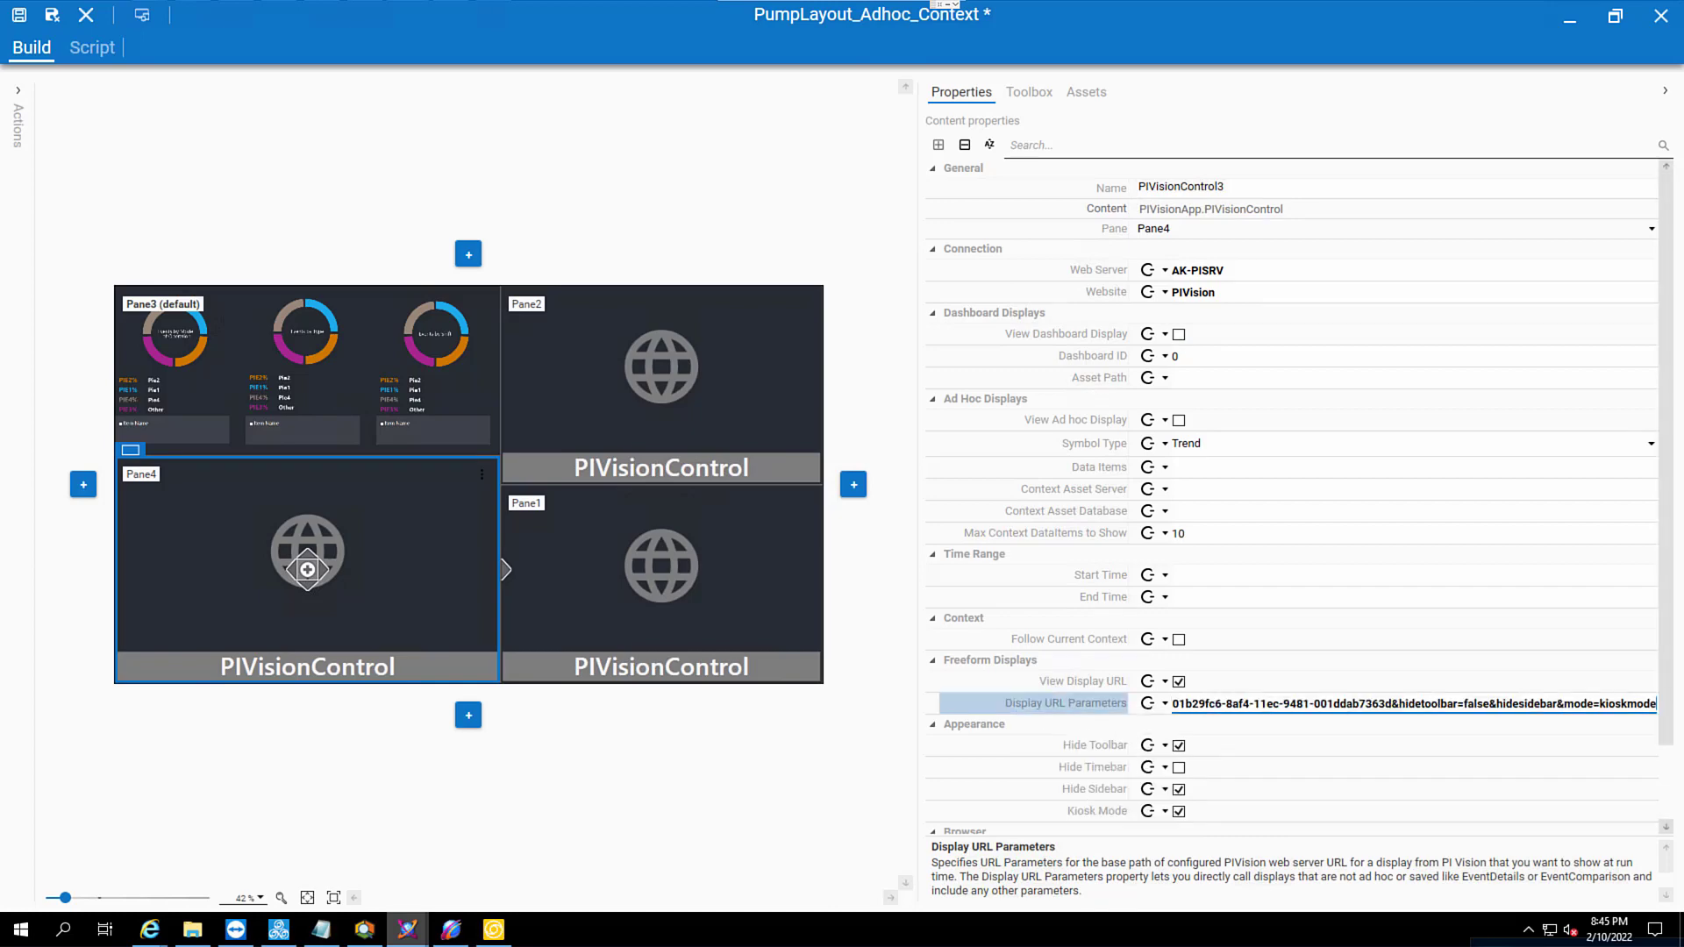
{"action": "key", "text": "Home"}
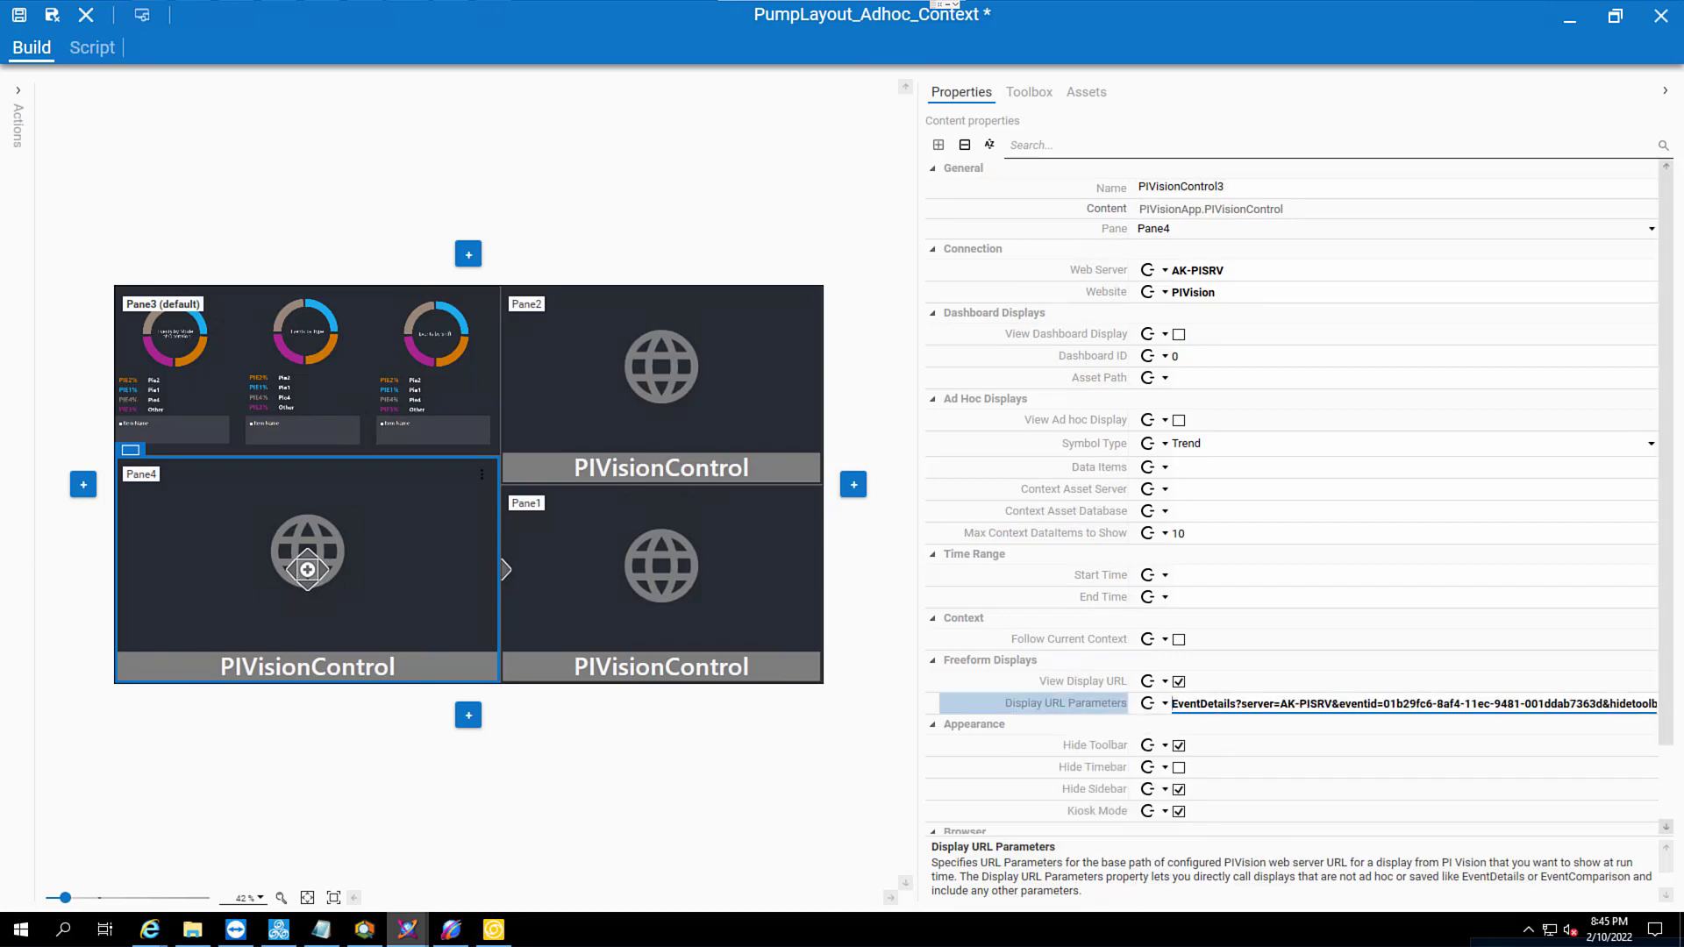